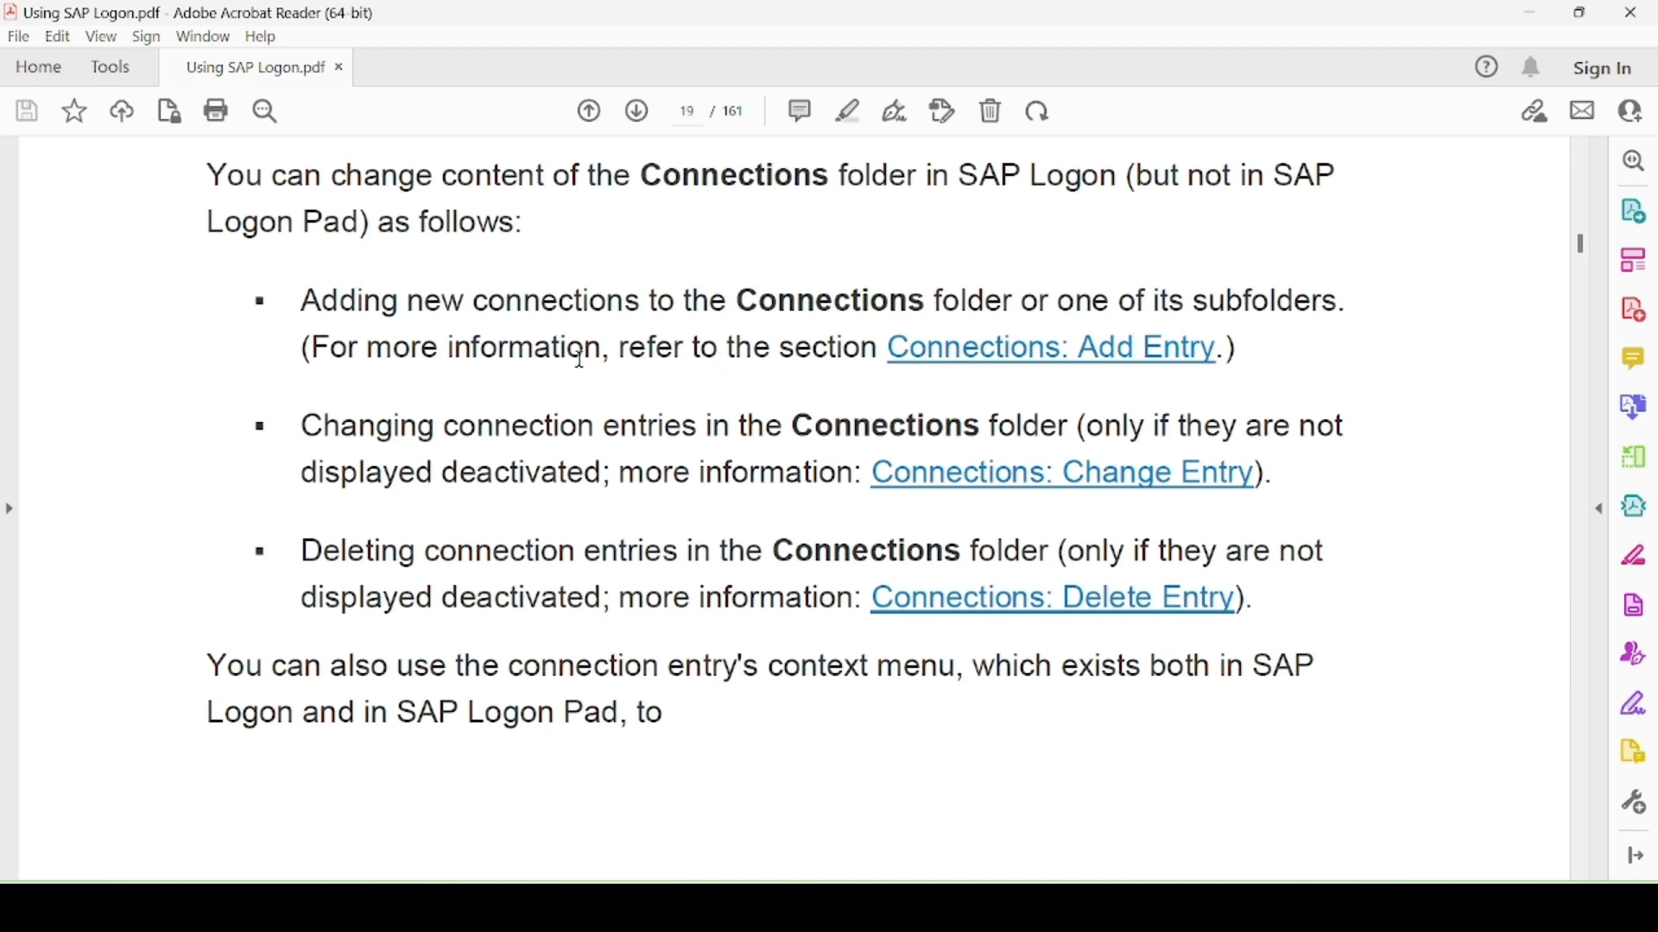
Step: Read the guide's instructions for adding a connection entry and choosing a system from the list
scroll(619, 369, down, 3)
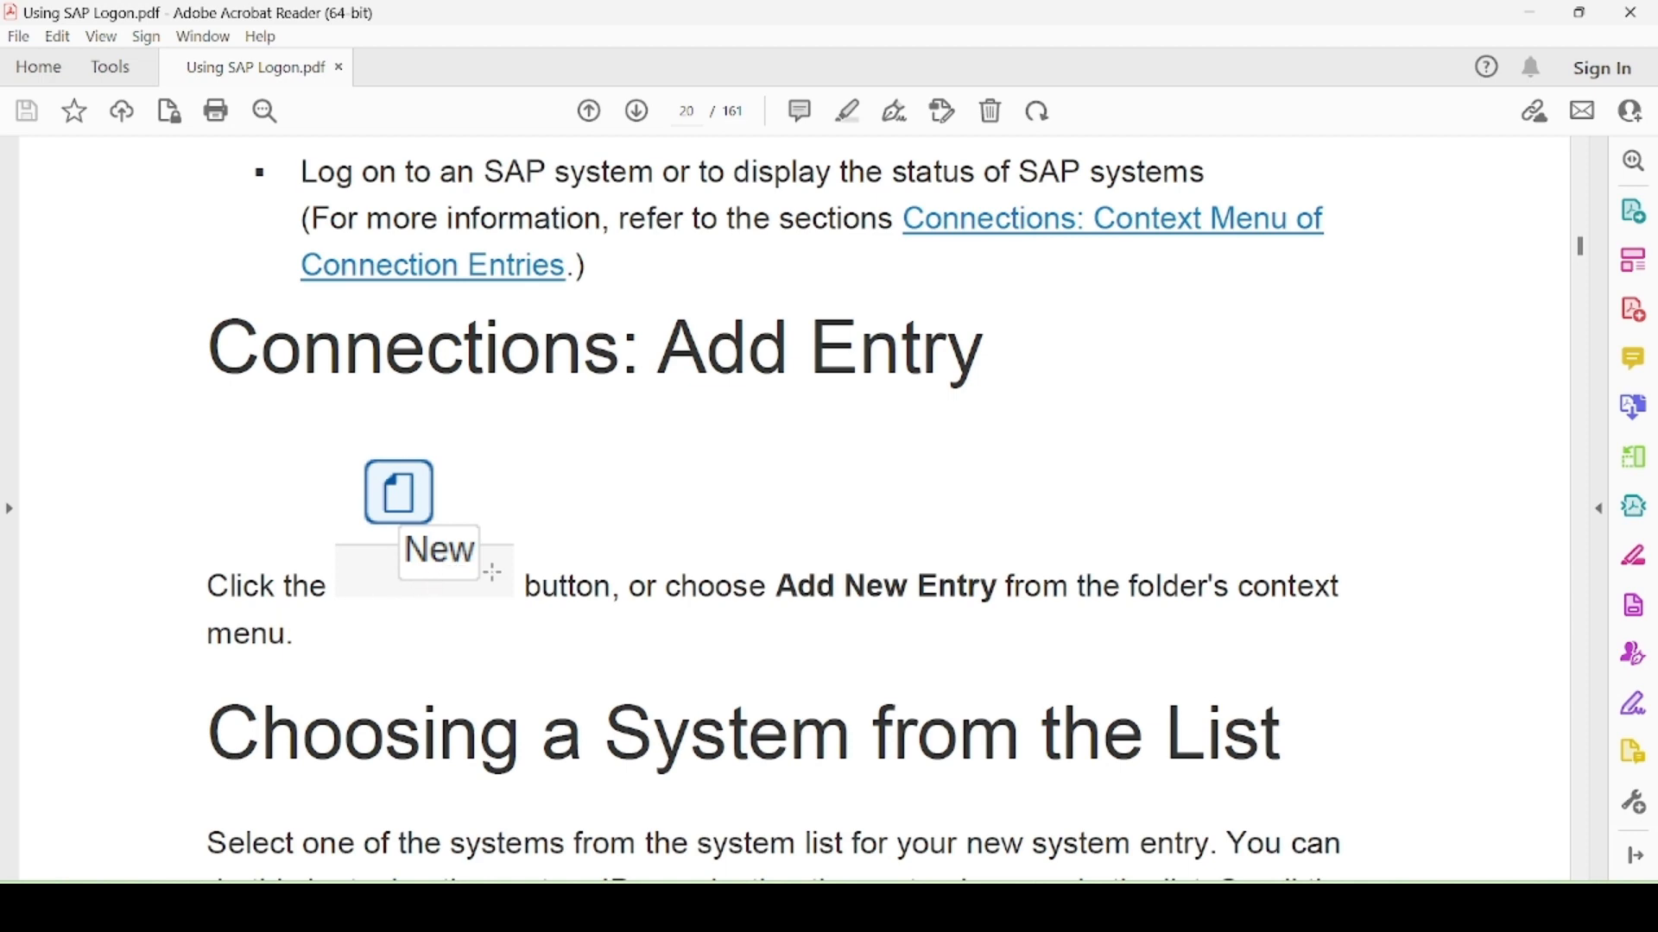
scroll(959, 465, down, 4)
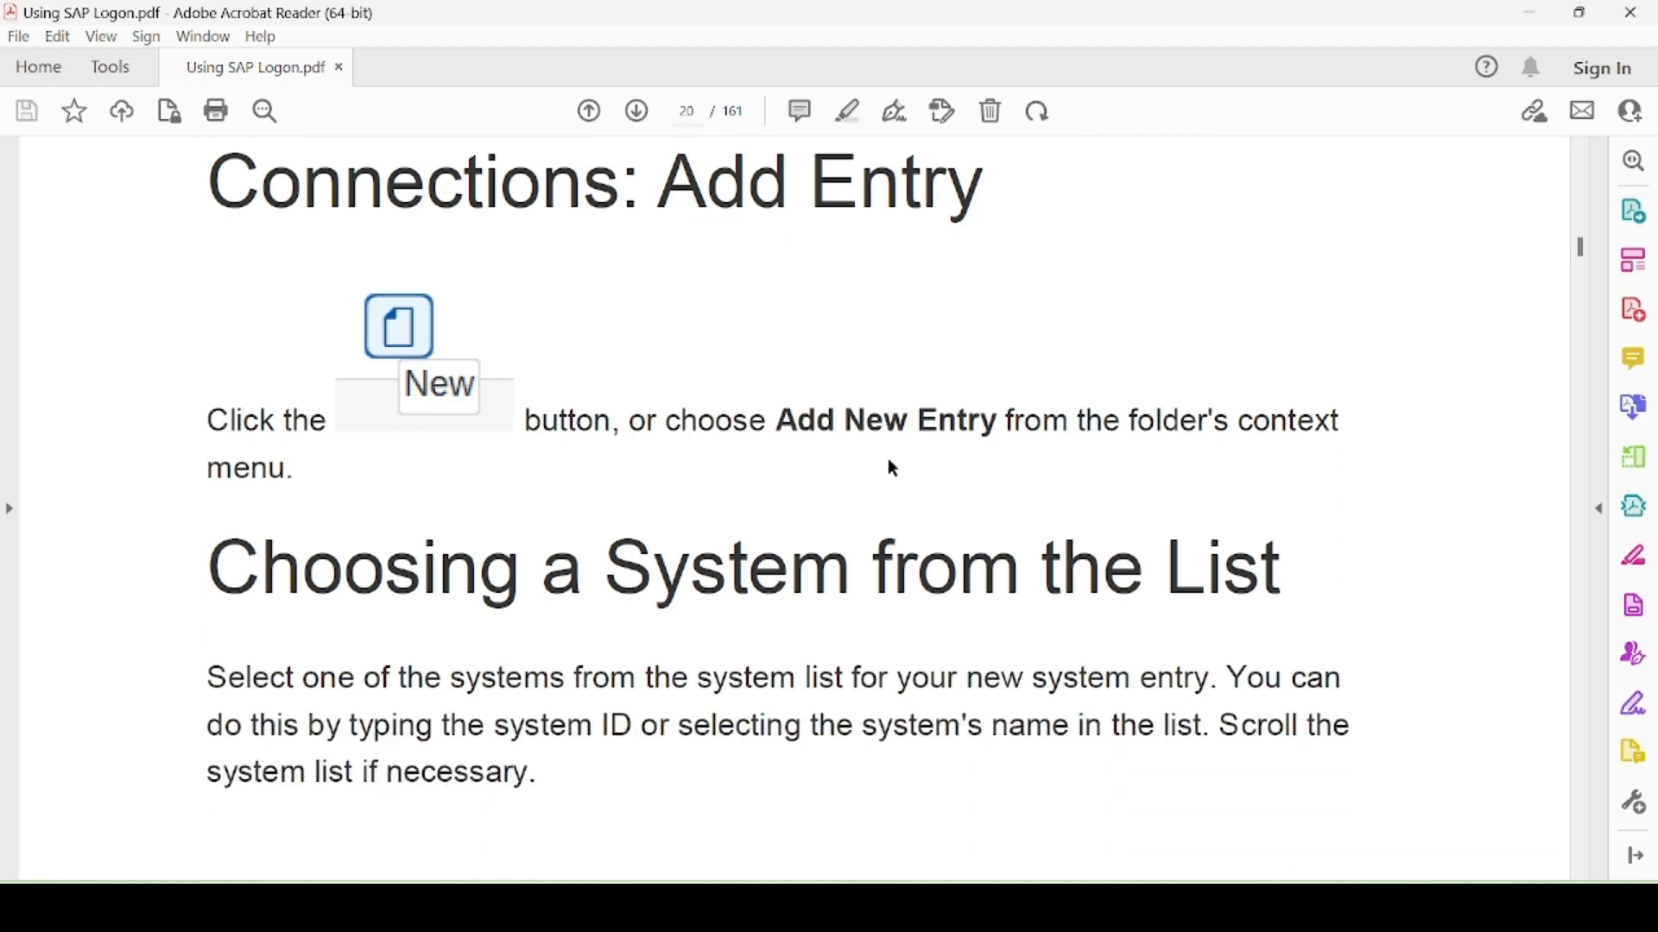
scroll(787, 481, down, 8)
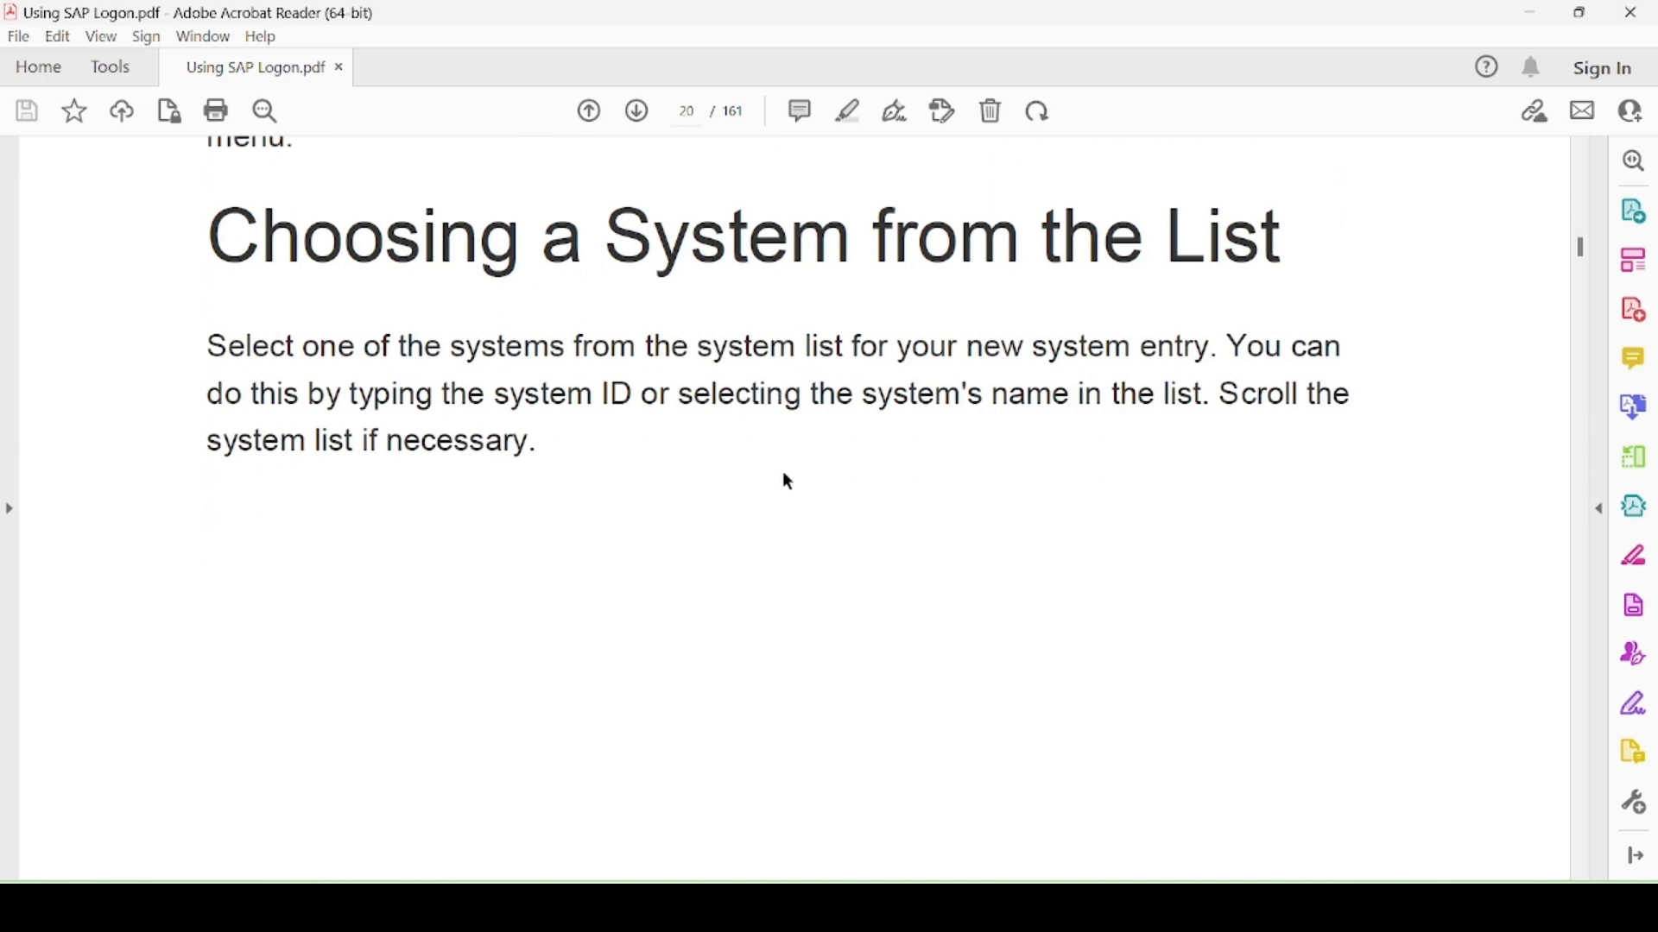
scroll(788, 482, down, 20)
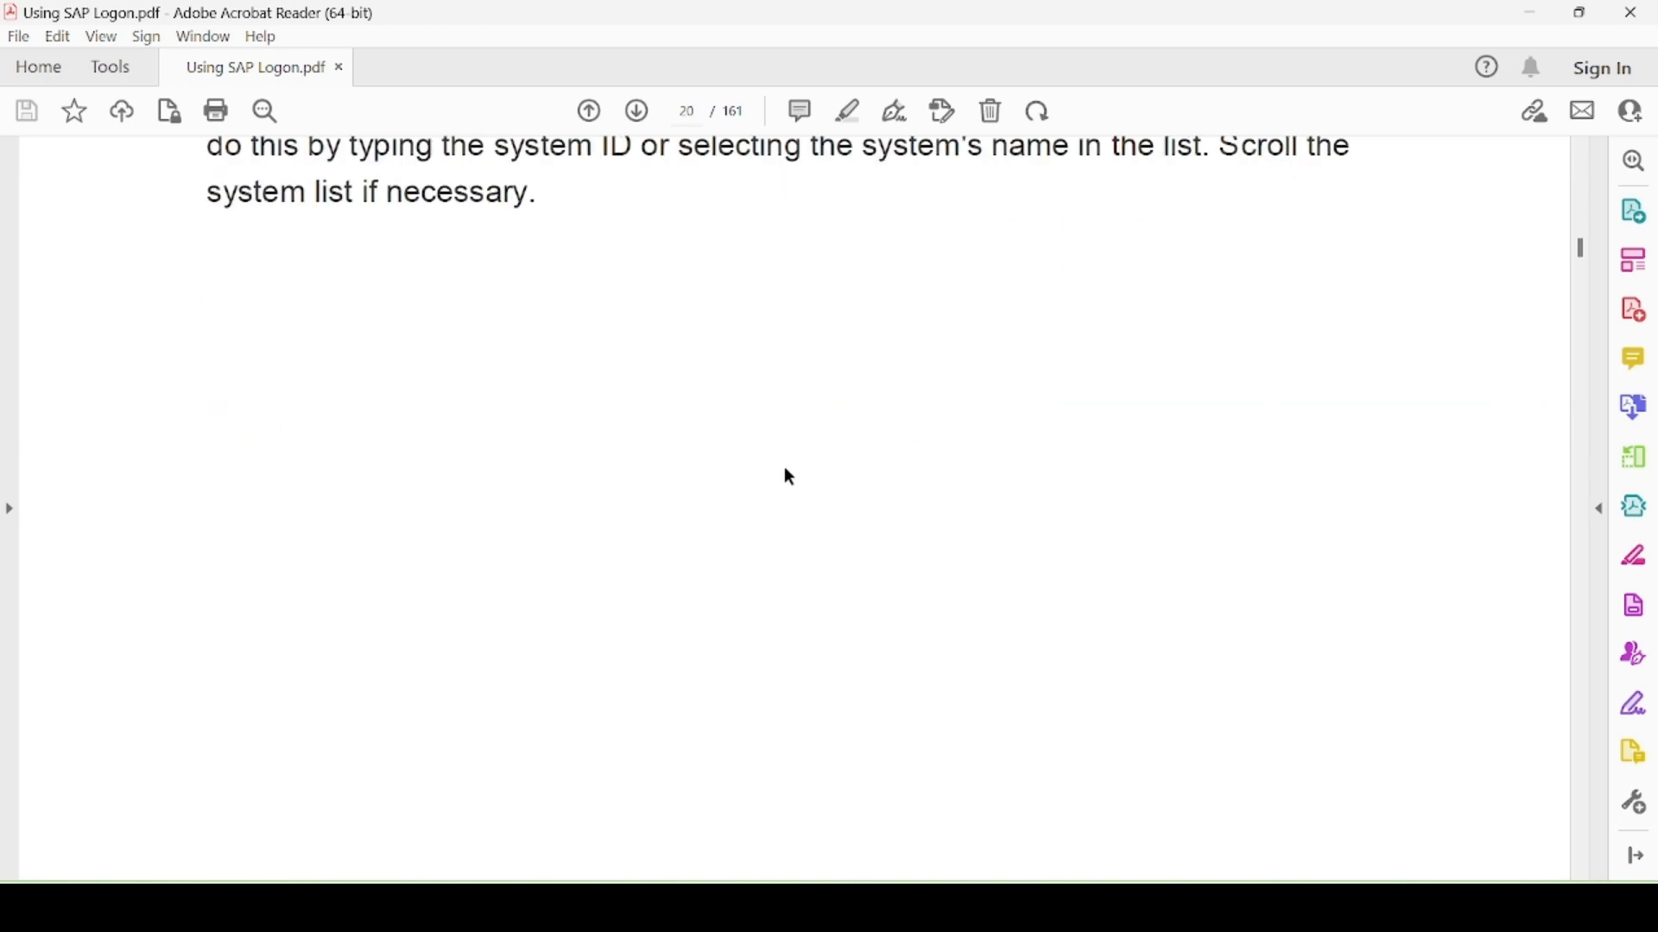
scroll(787, 474, down, 11)
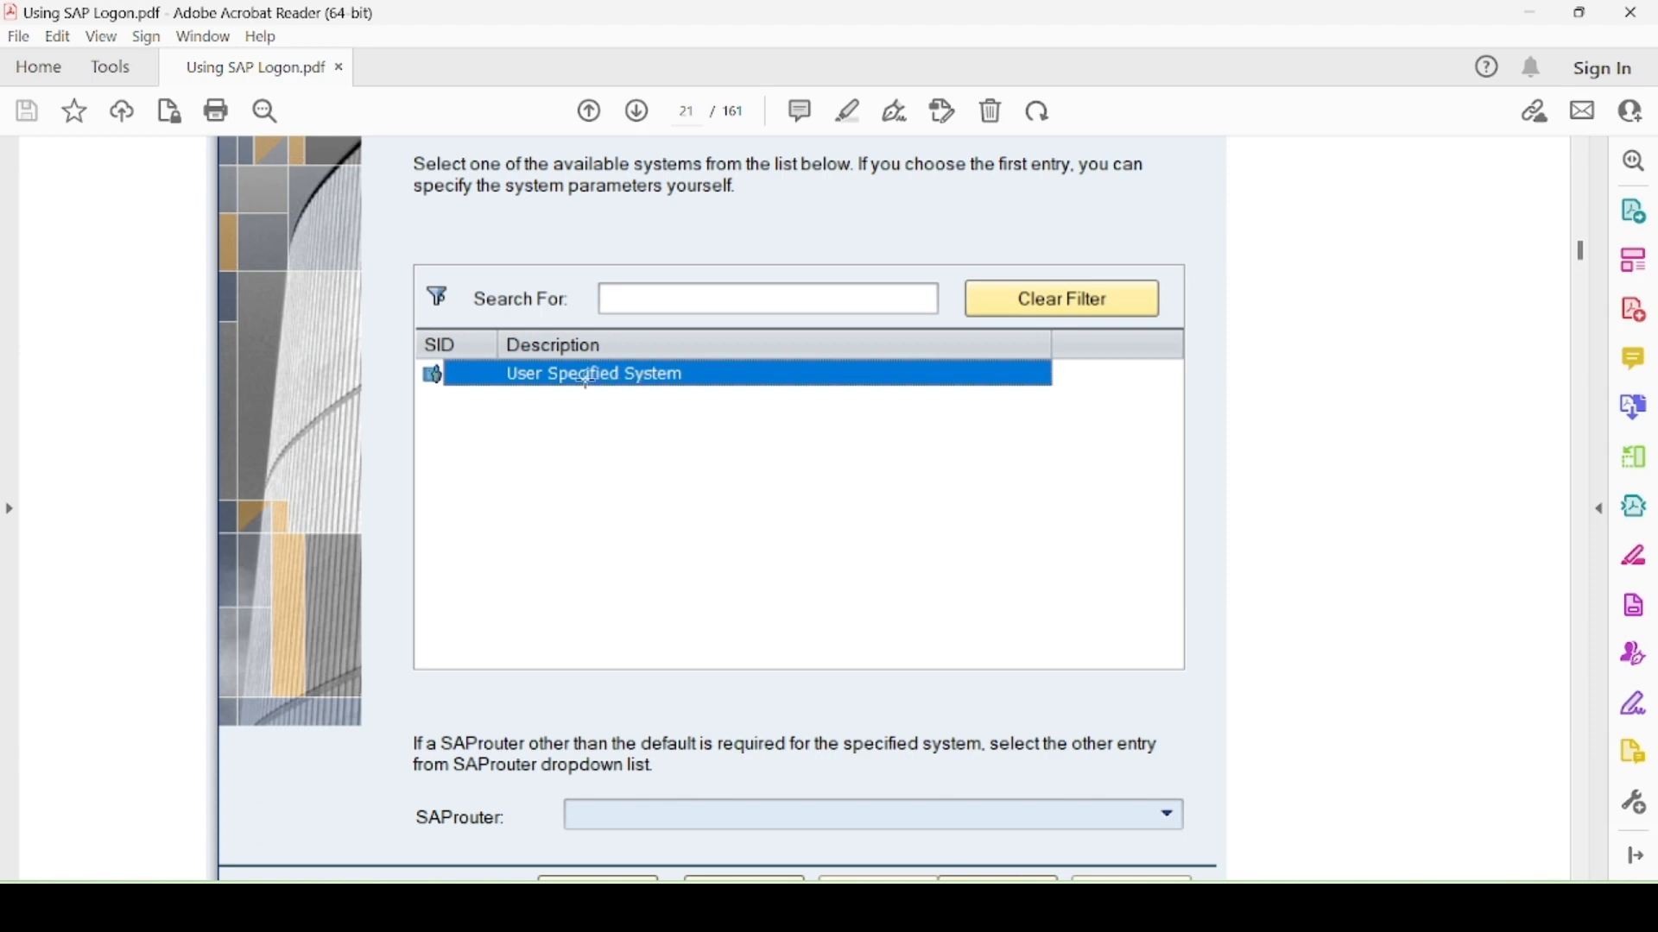
Step: Examine the system selection screen with its User Specified System entry, SAProuter field and the explanatory notes below it
scroll(776, 460, down, 8)
scroll(776, 460, down, 7)
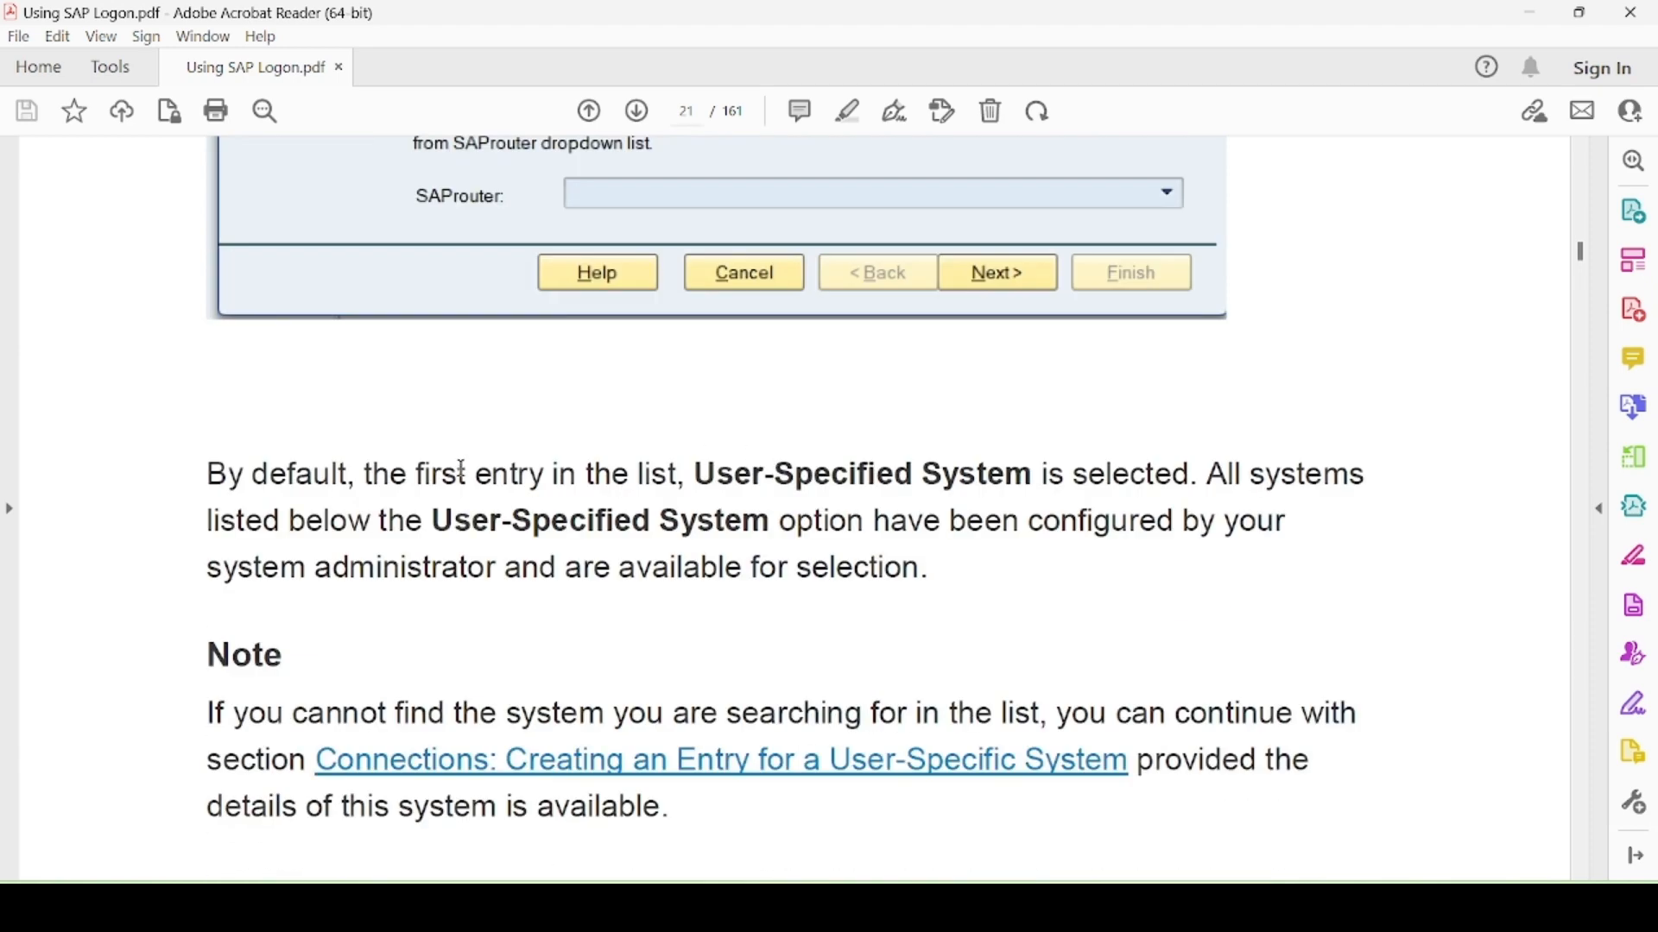
right_click(940, 390)
click(1411, 347)
scroll(874, 456, up, 1)
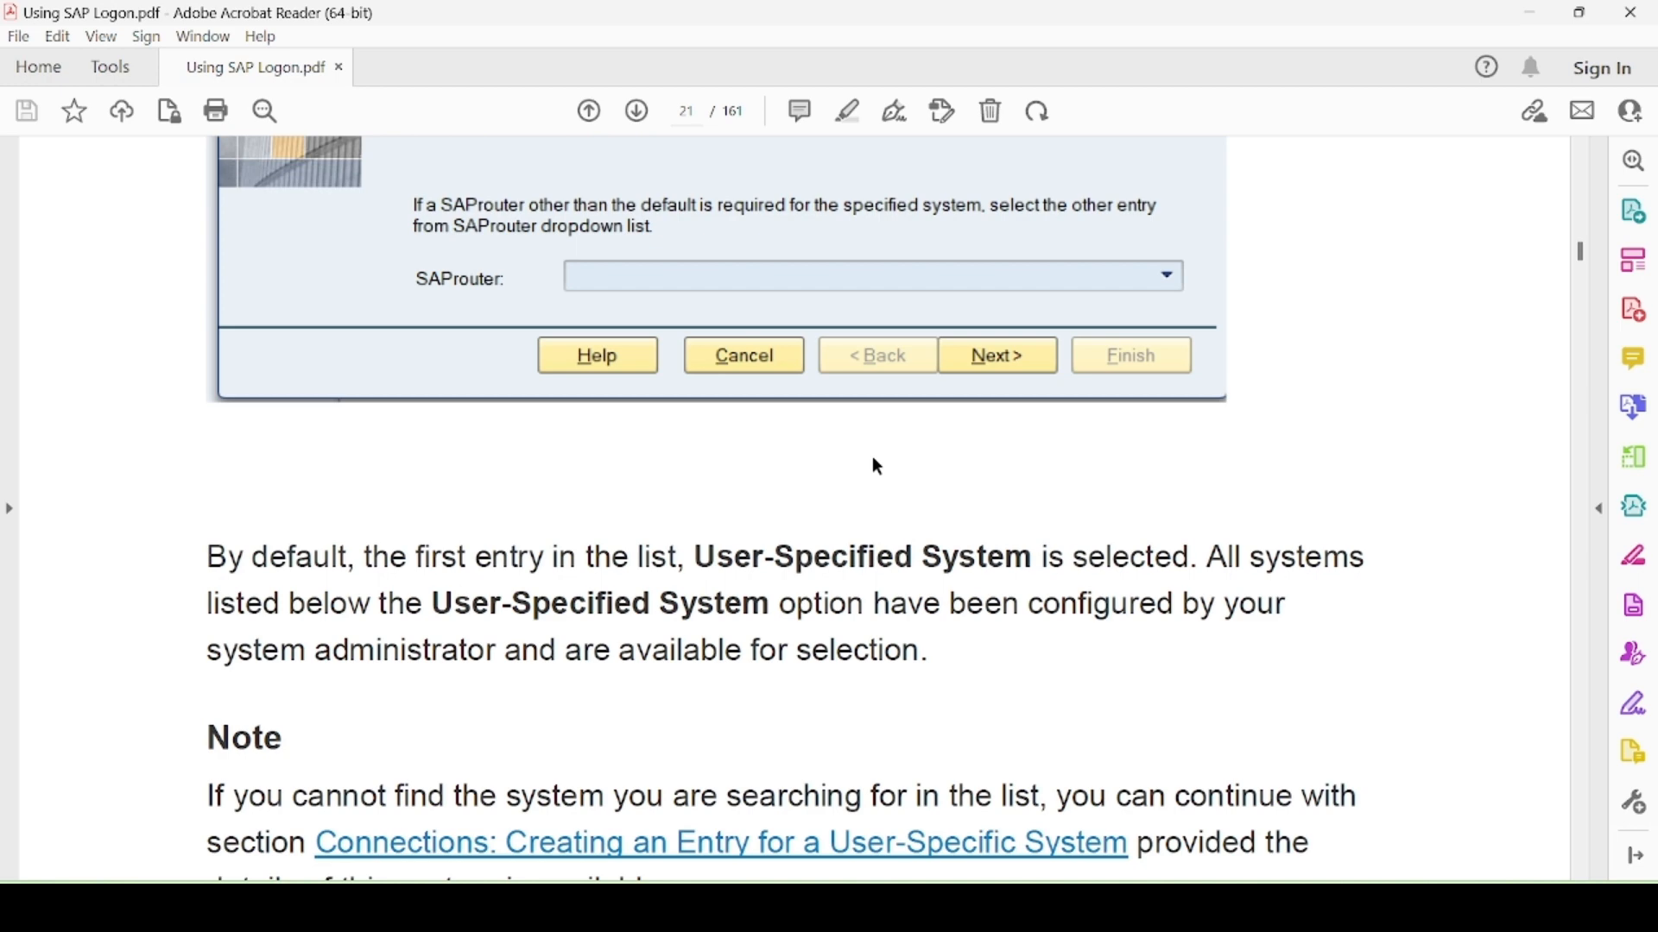
scroll(872, 456, up, 3)
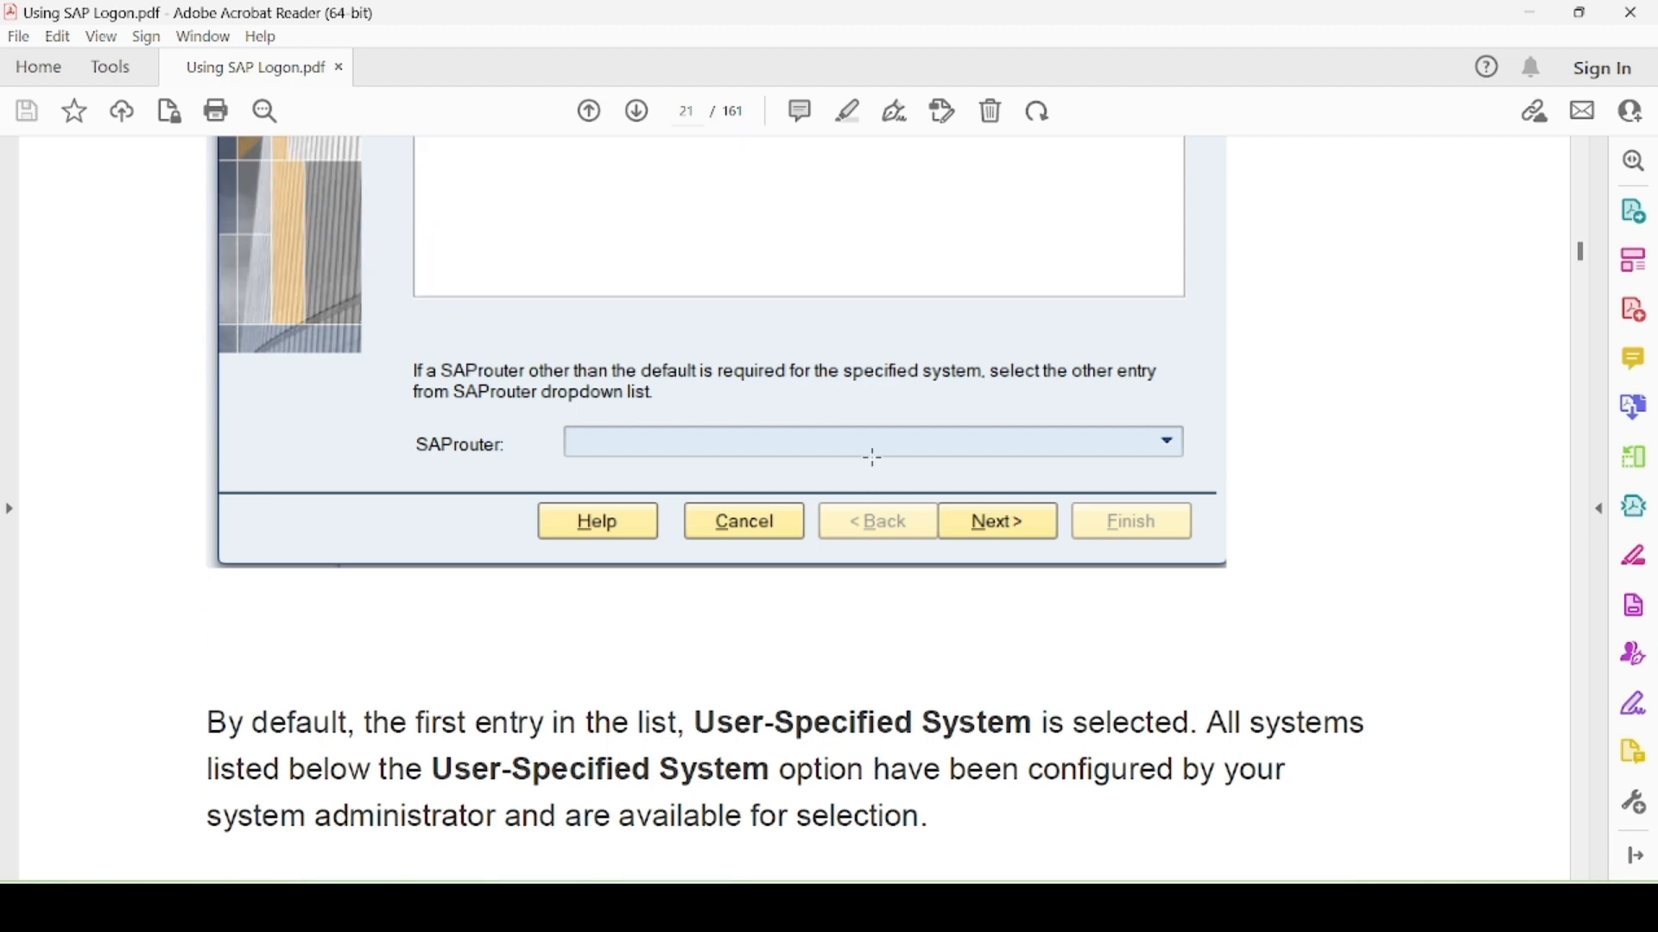
scroll(873, 458, up, 2)
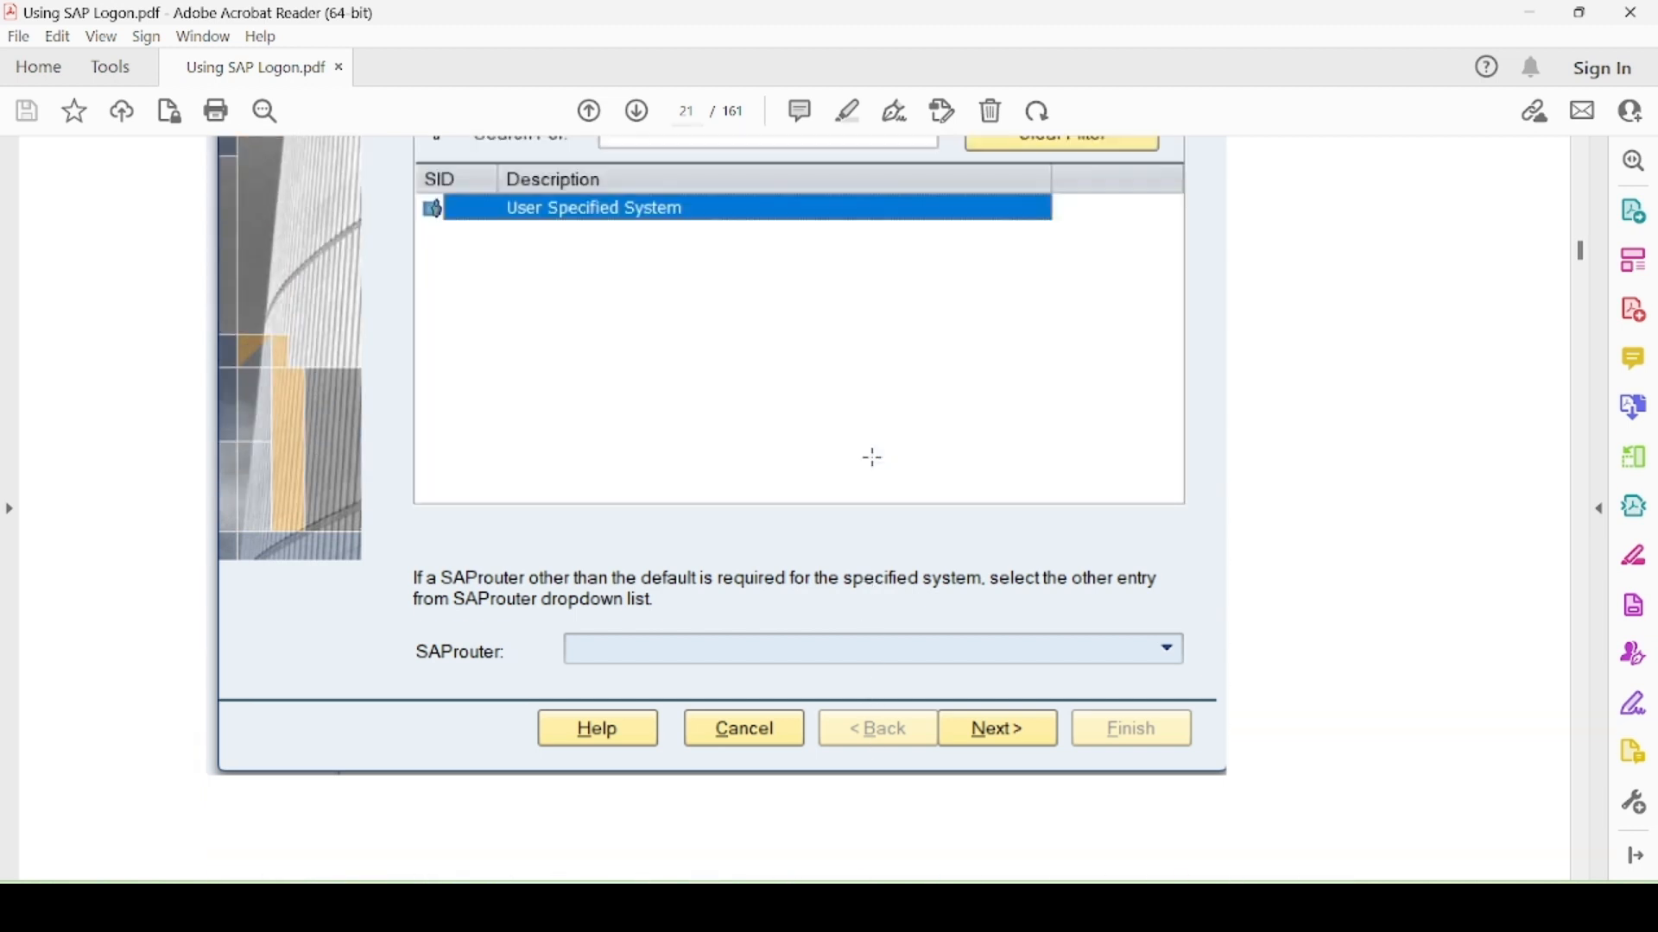
scroll(874, 457, up, 2)
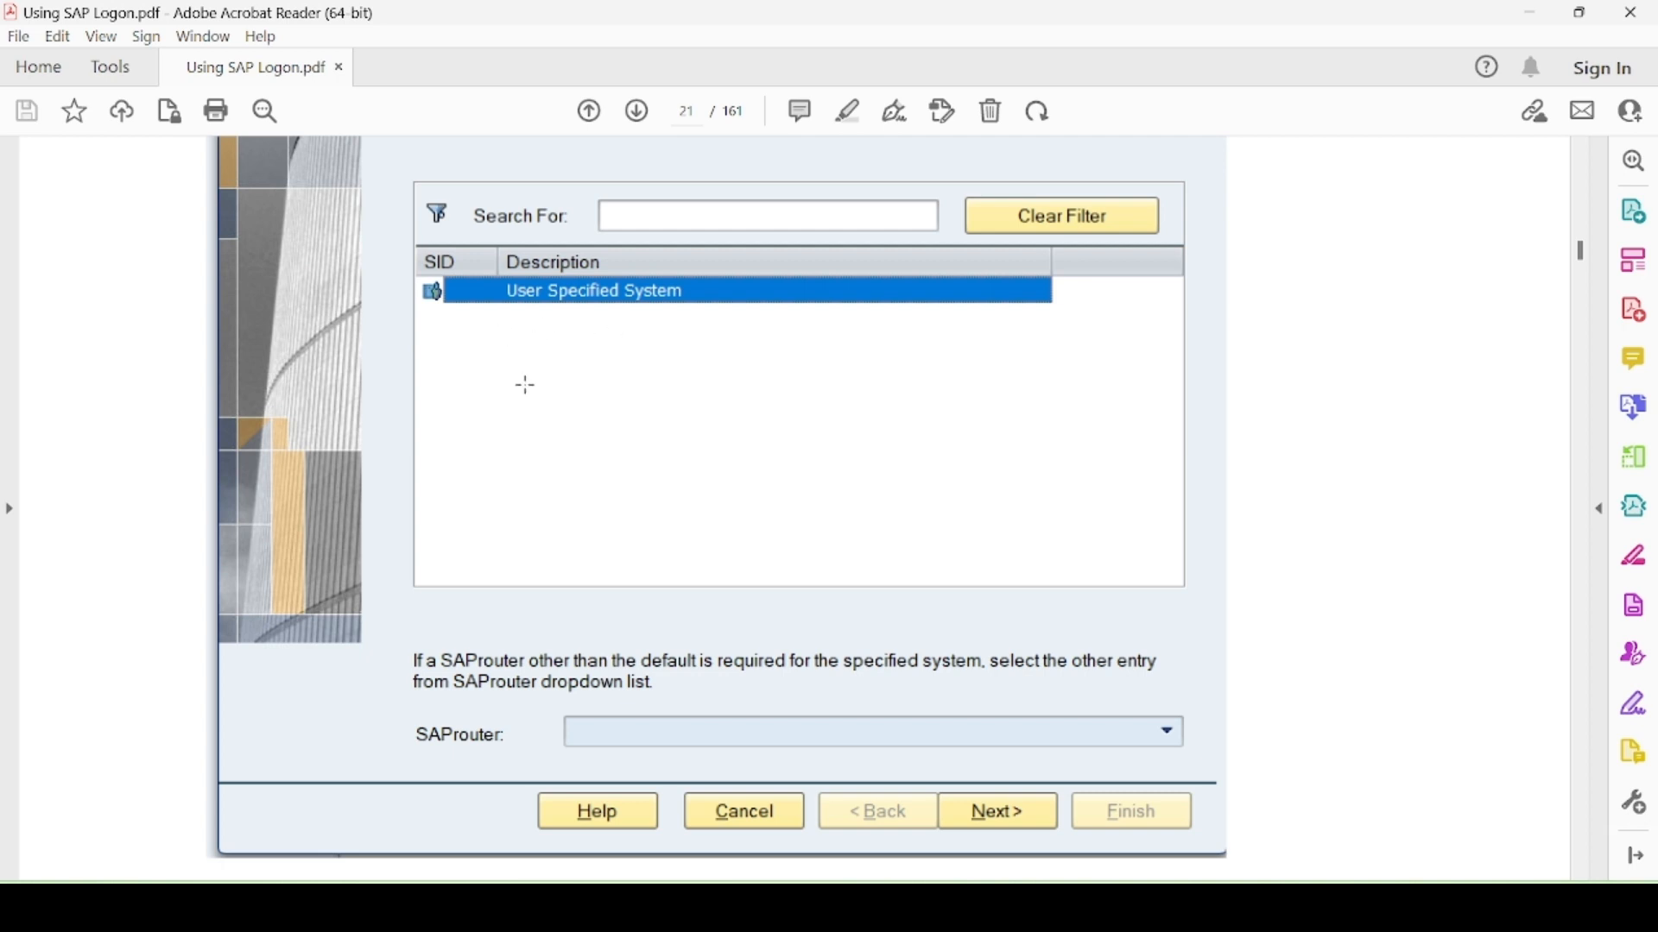
scroll(624, 323, down, 7)
scroll(611, 329, down, 2)
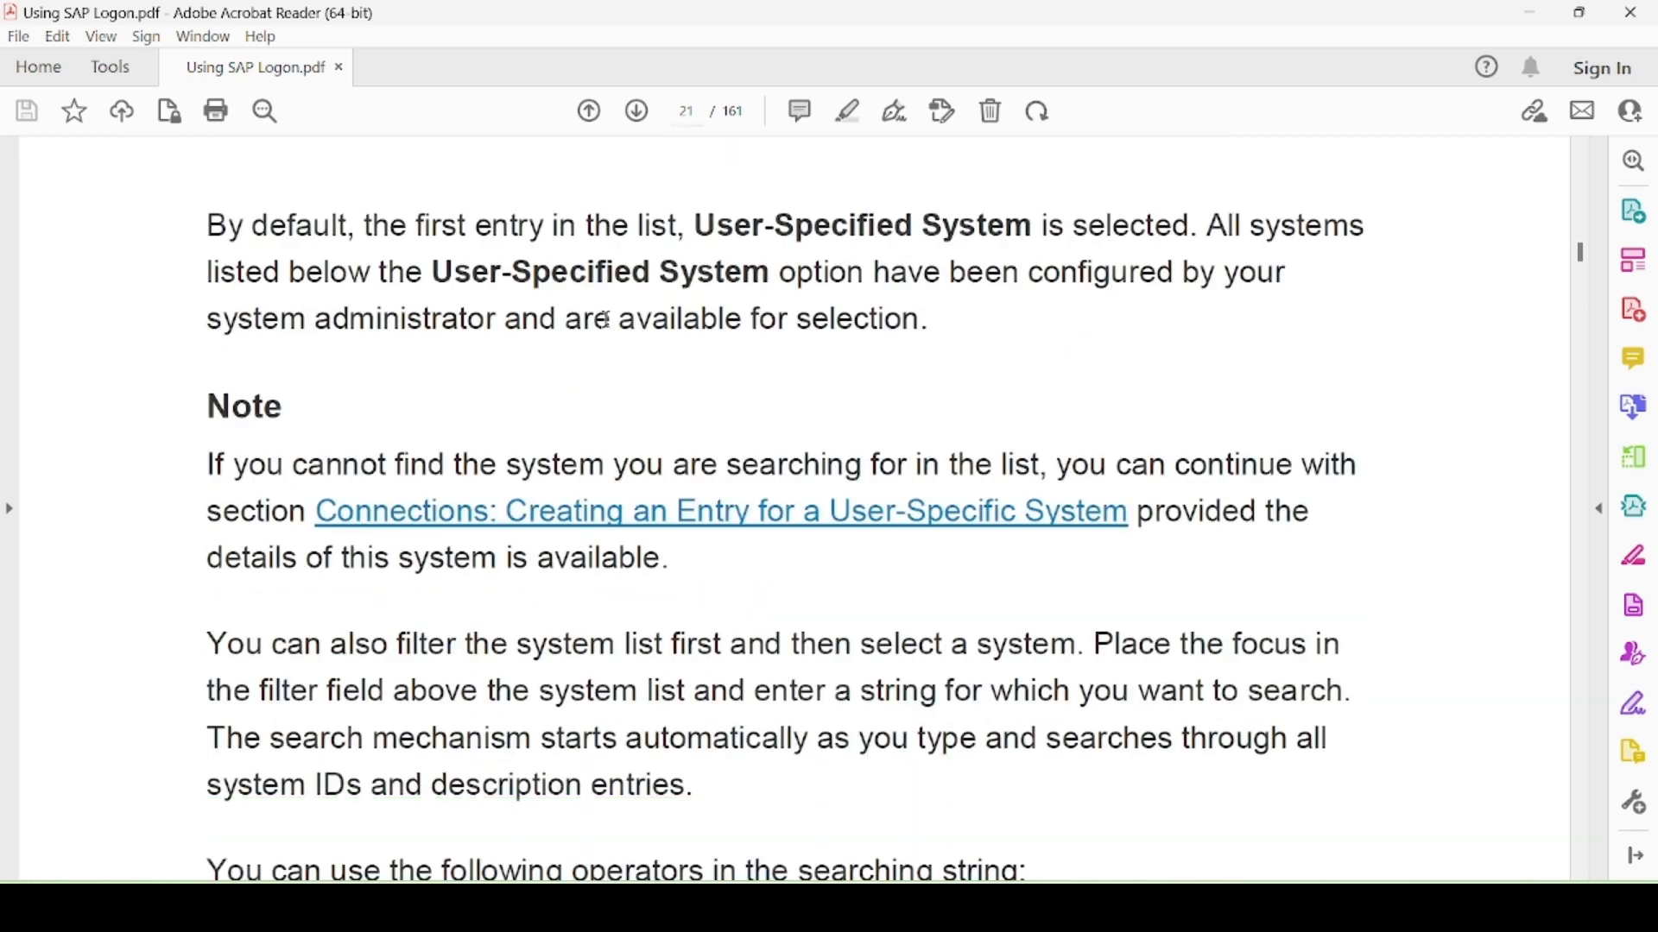
scroll(604, 319, up, 5)
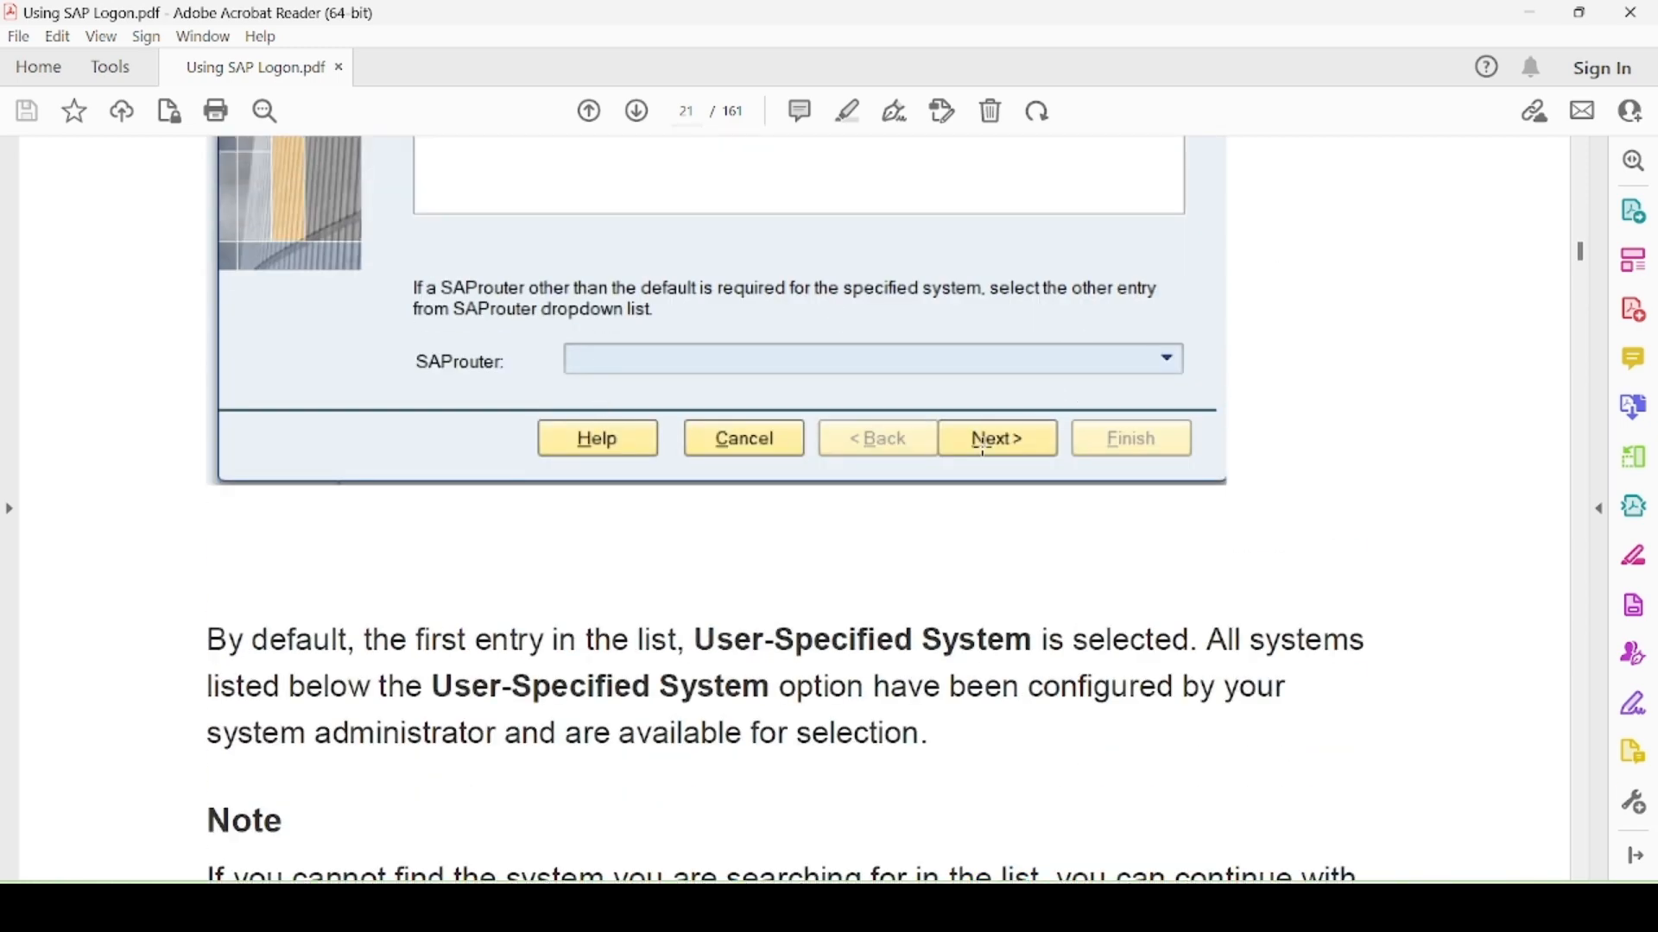
scroll(858, 491, down, 3)
scroll(853, 485, down, 15)
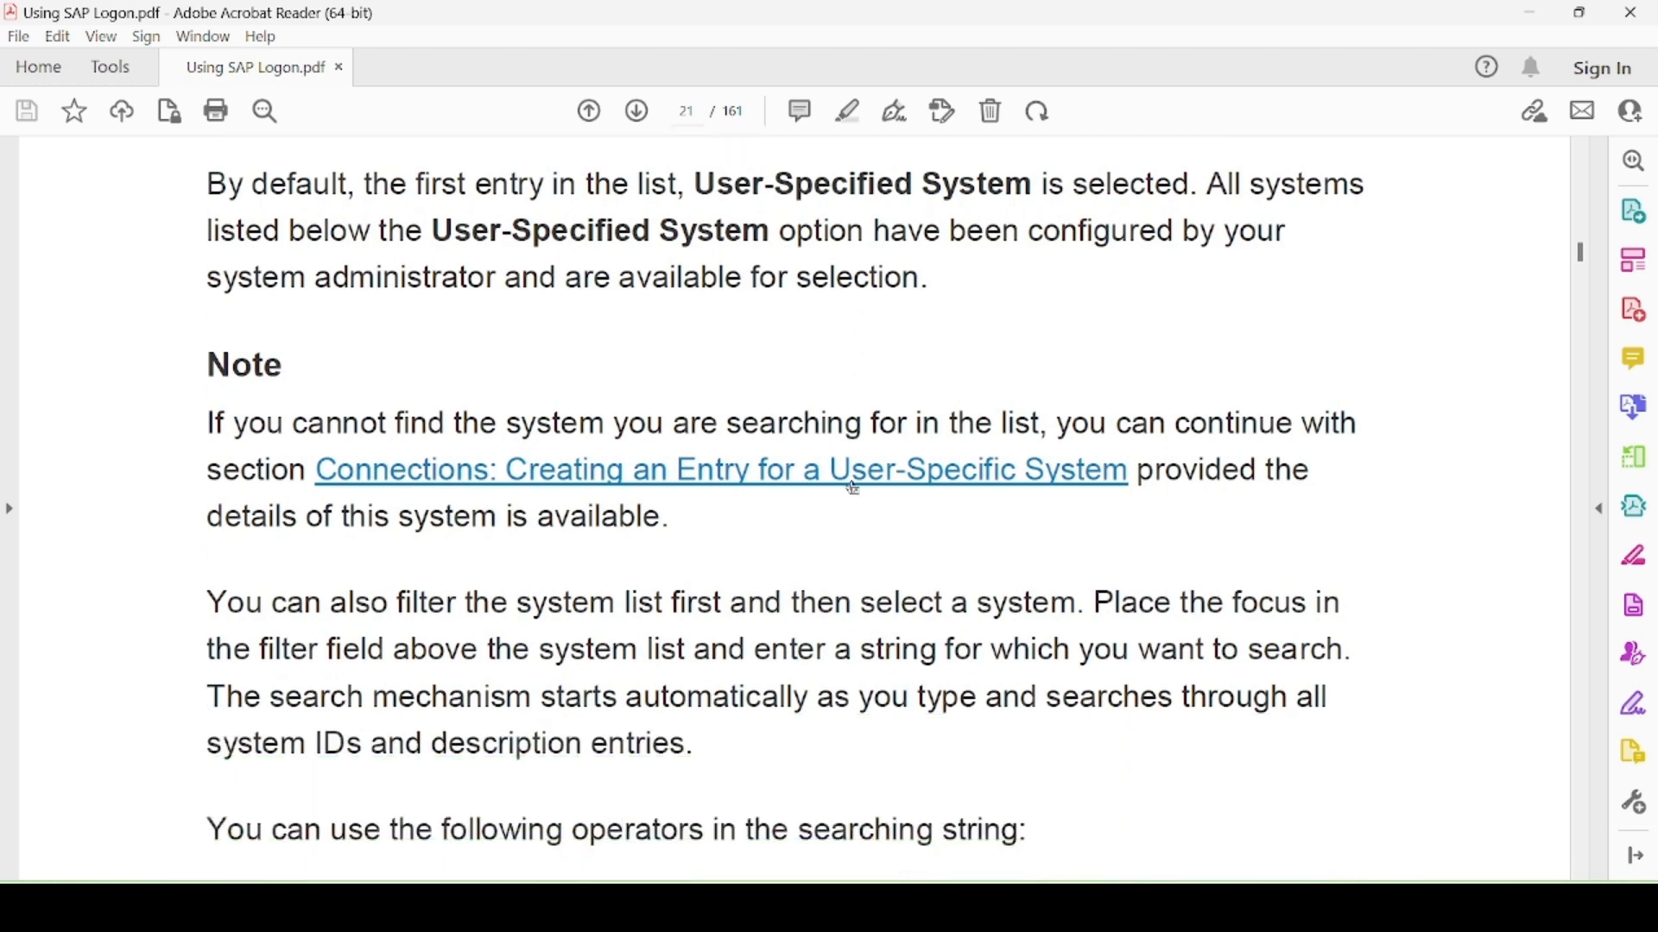
Step: Review the Maintaining the Connection Type section, including the system connection parameters and the group or server selection options
scroll(773, 468, down, 4)
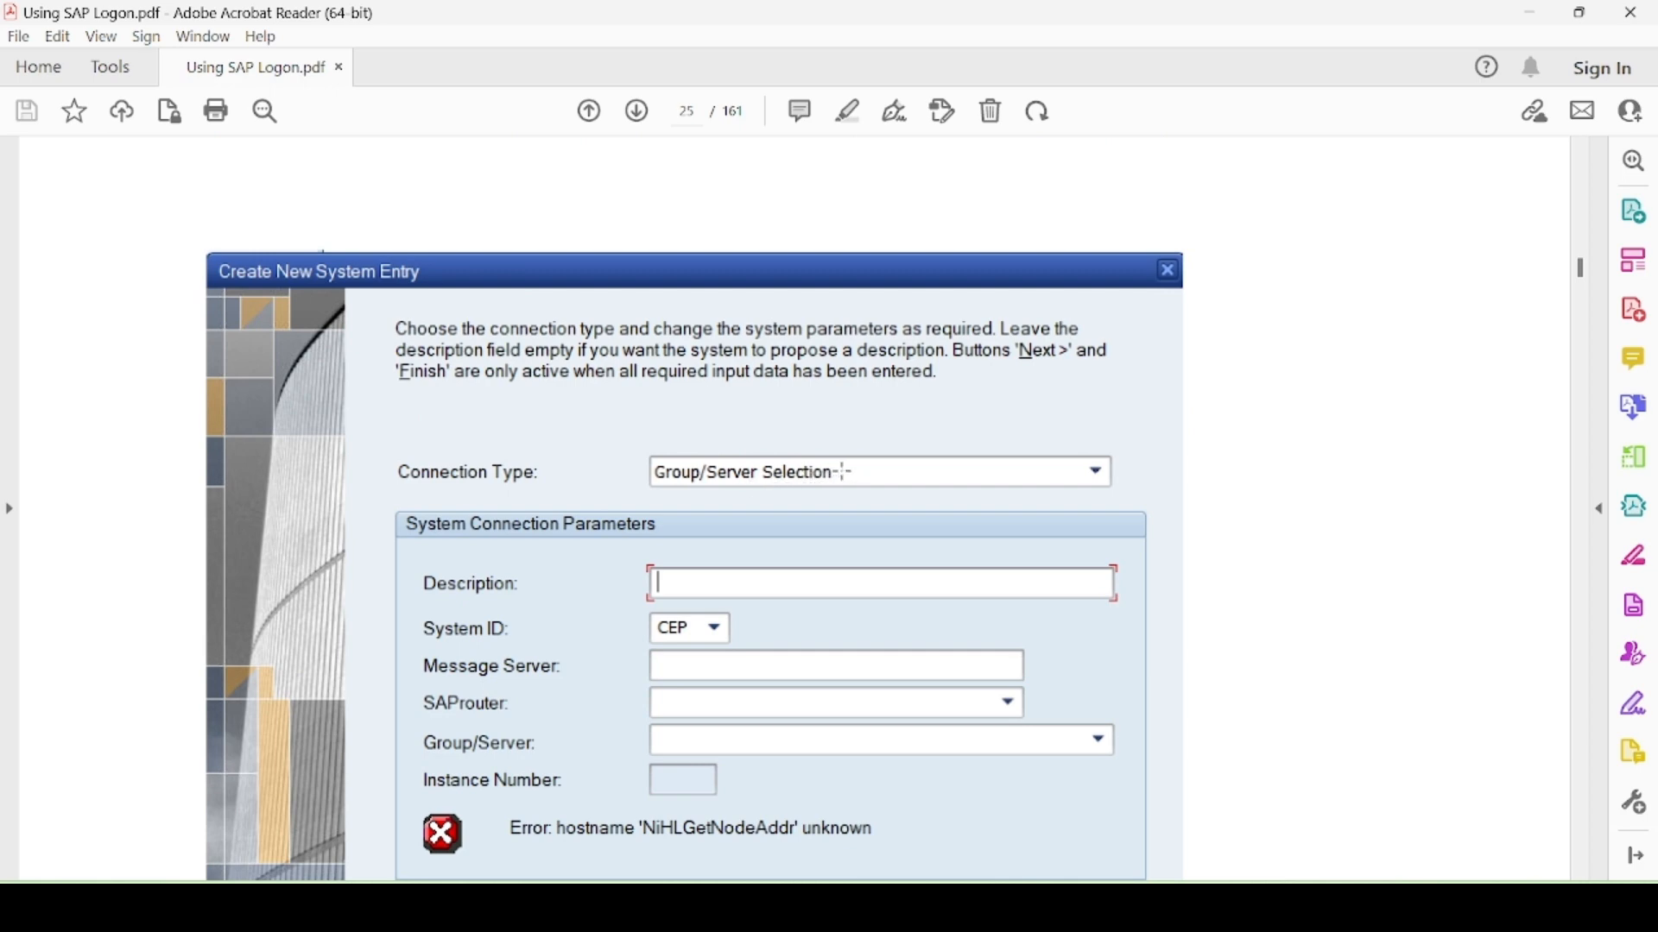
scroll(913, 451, up, 2)
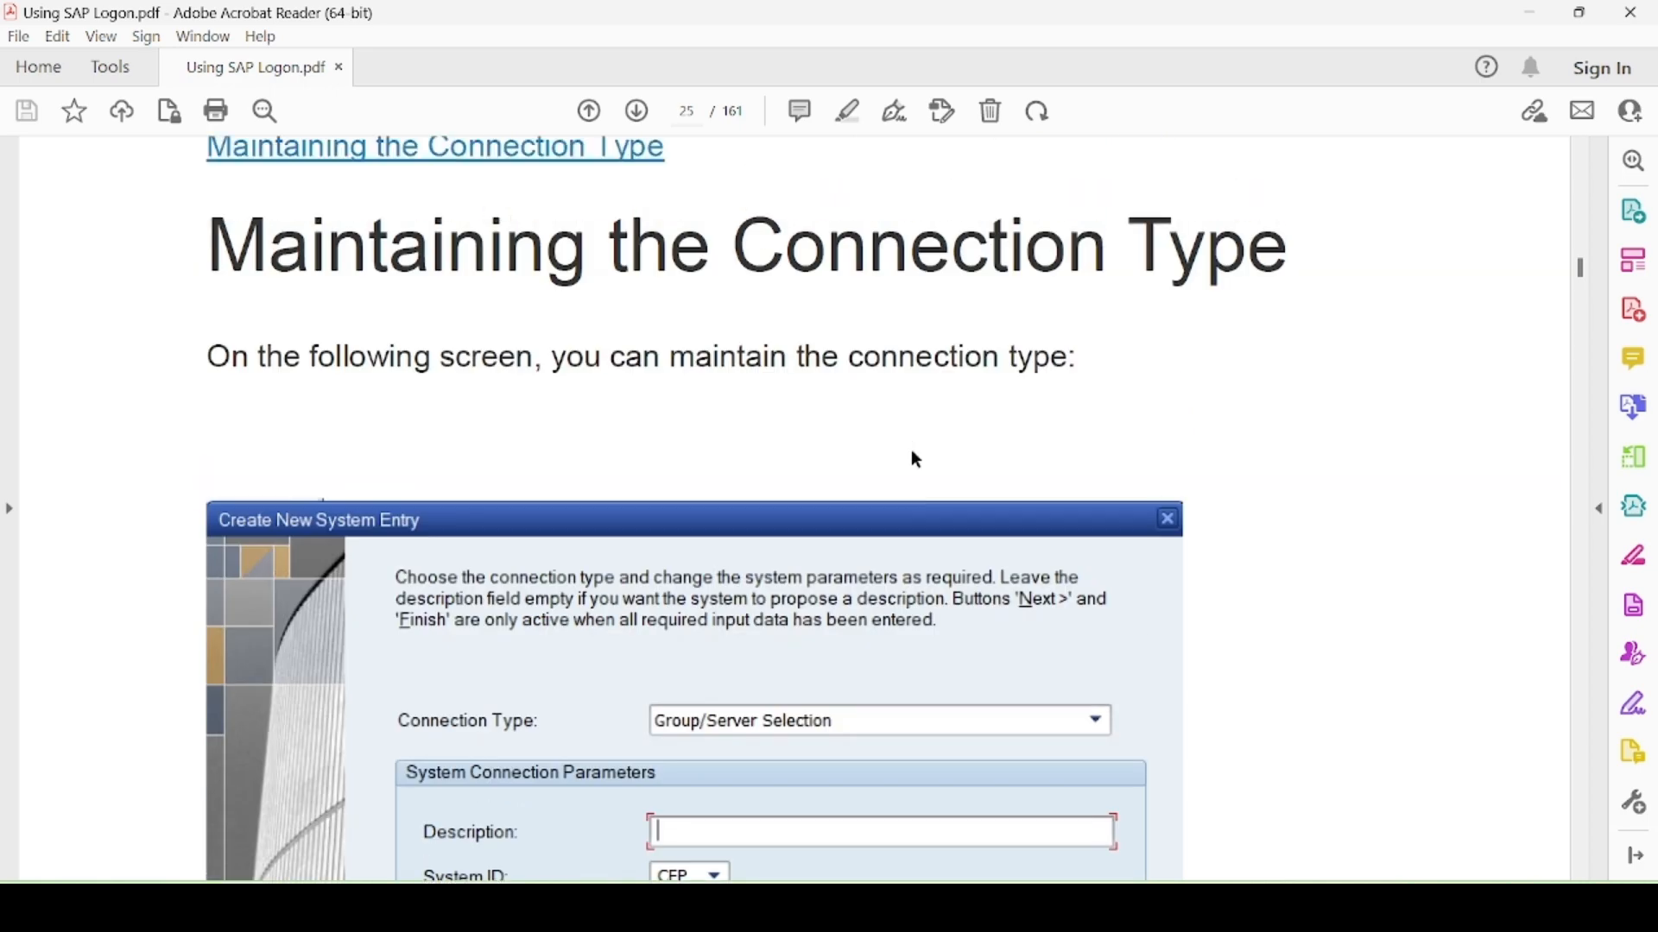
scroll(913, 451, down, 8)
scroll(915, 455, down, 3)
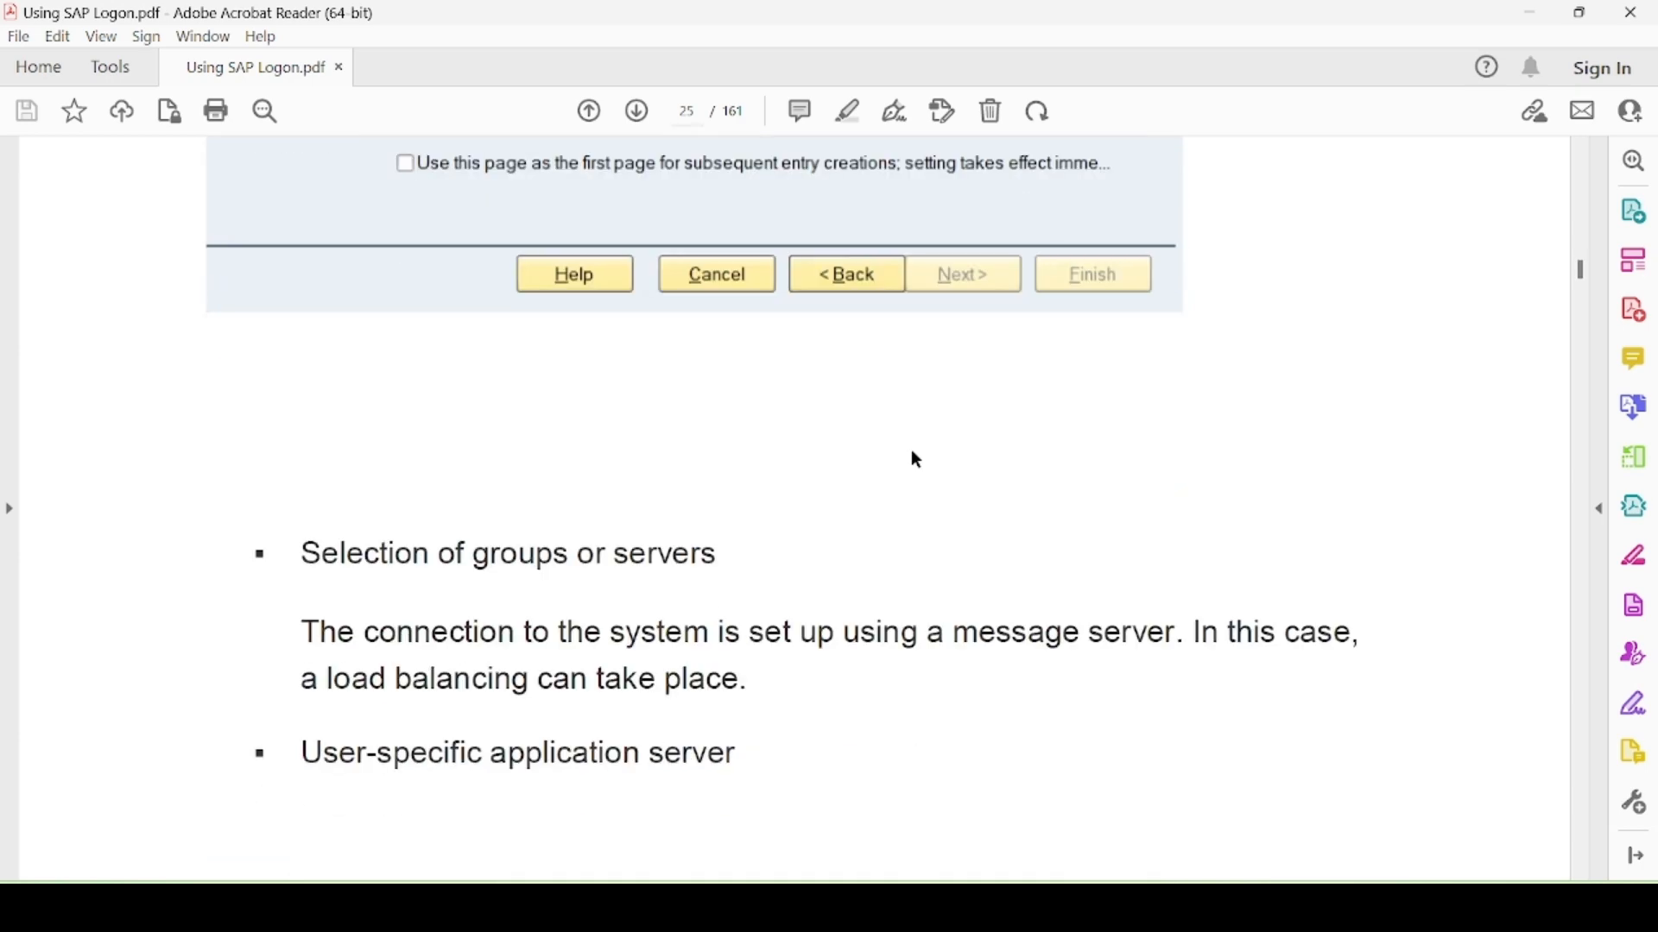
scroll(917, 460, up, 6)
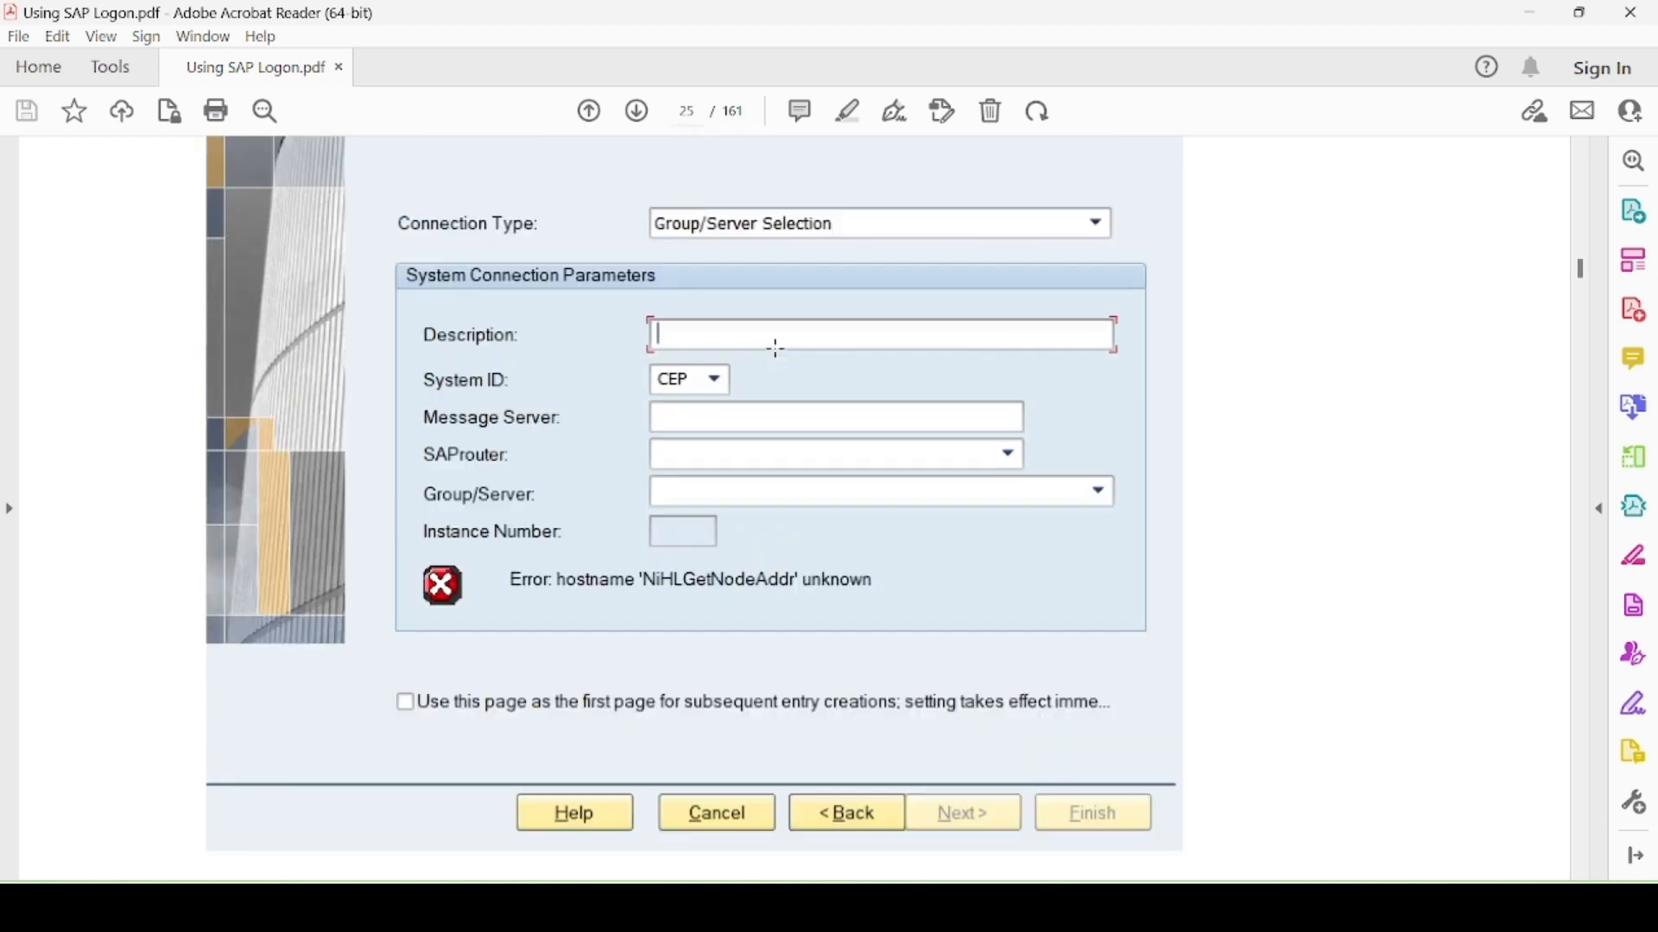
scroll(777, 348, up, 1)
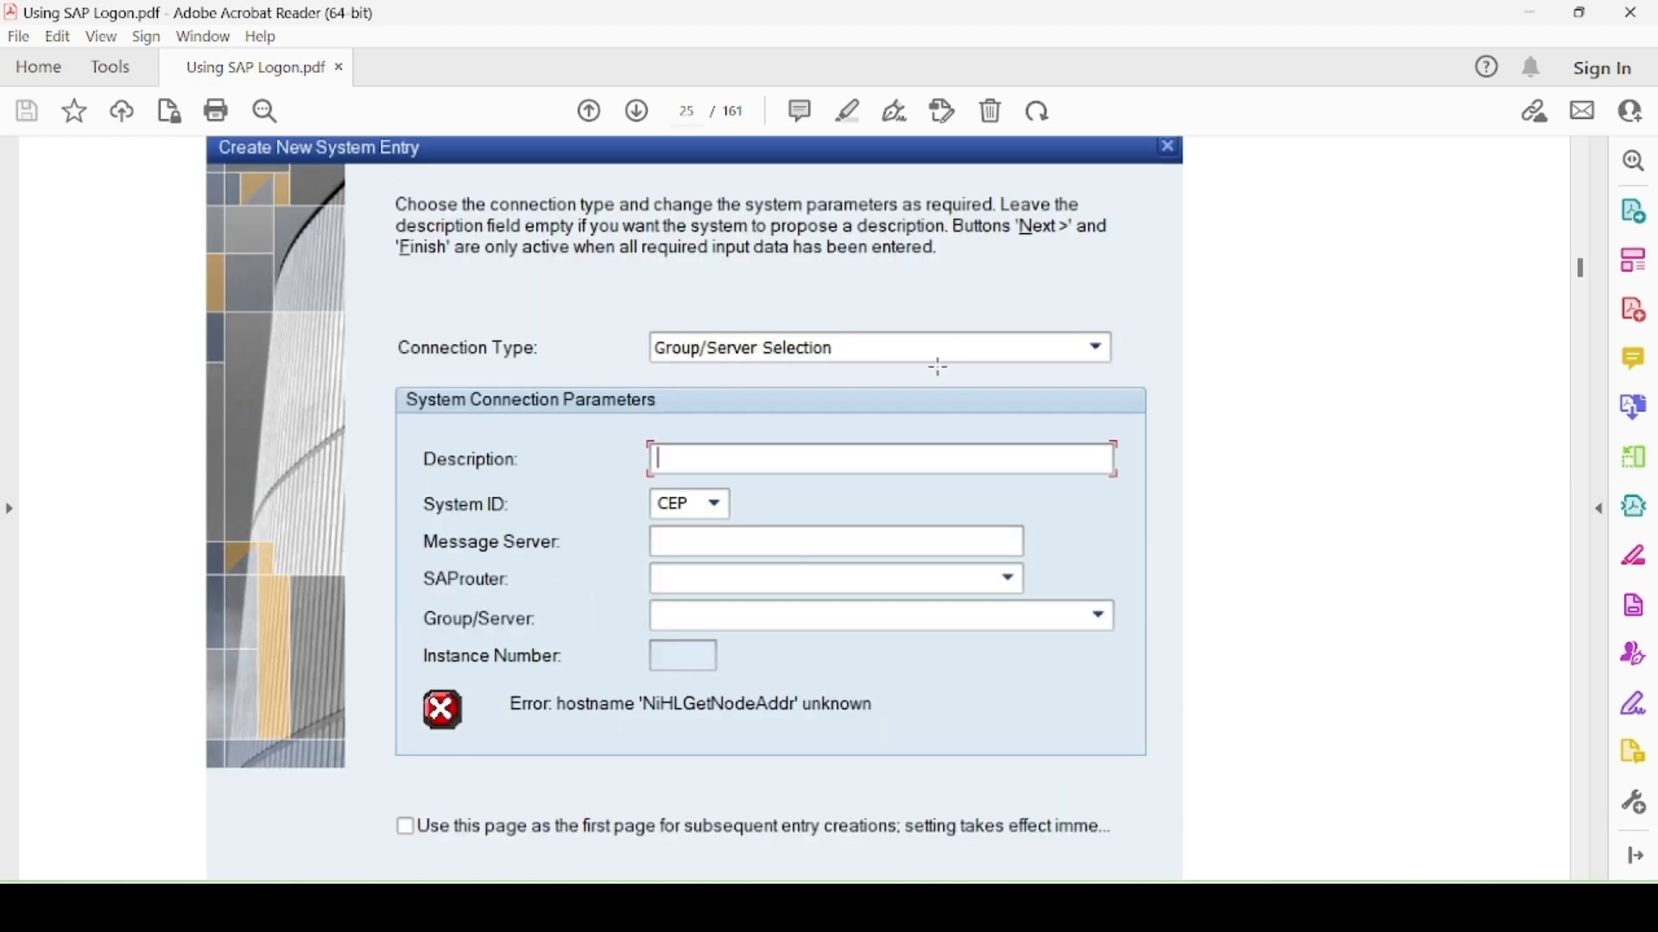
scroll(940, 347, down, 2)
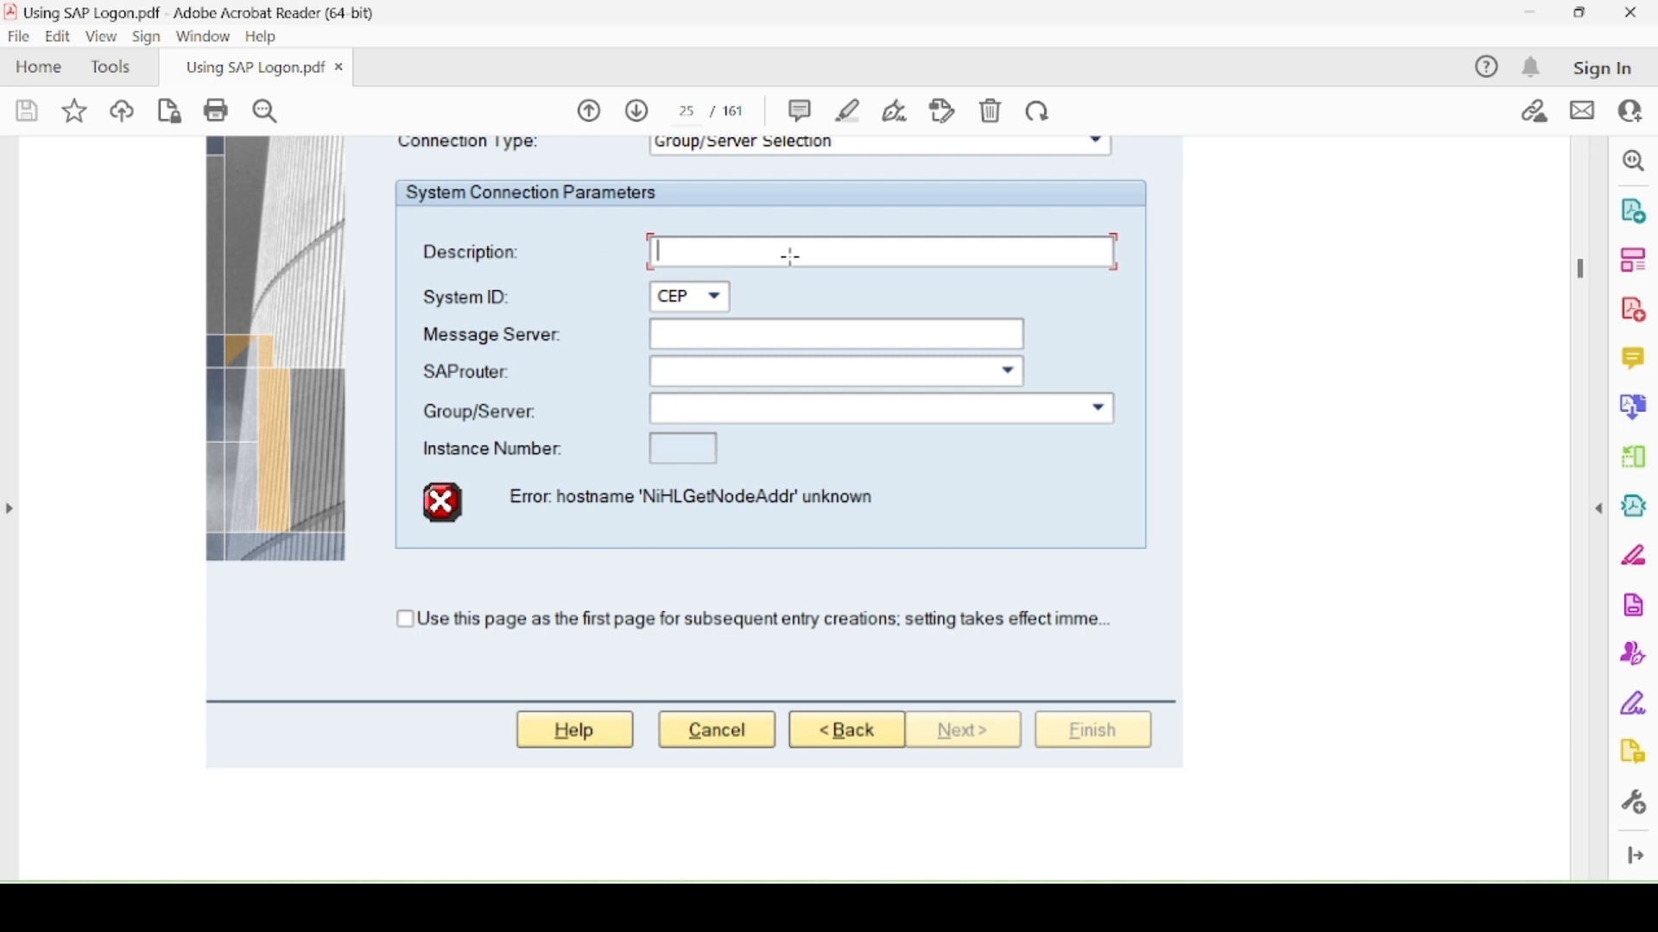
scroll(811, 293, down, 2)
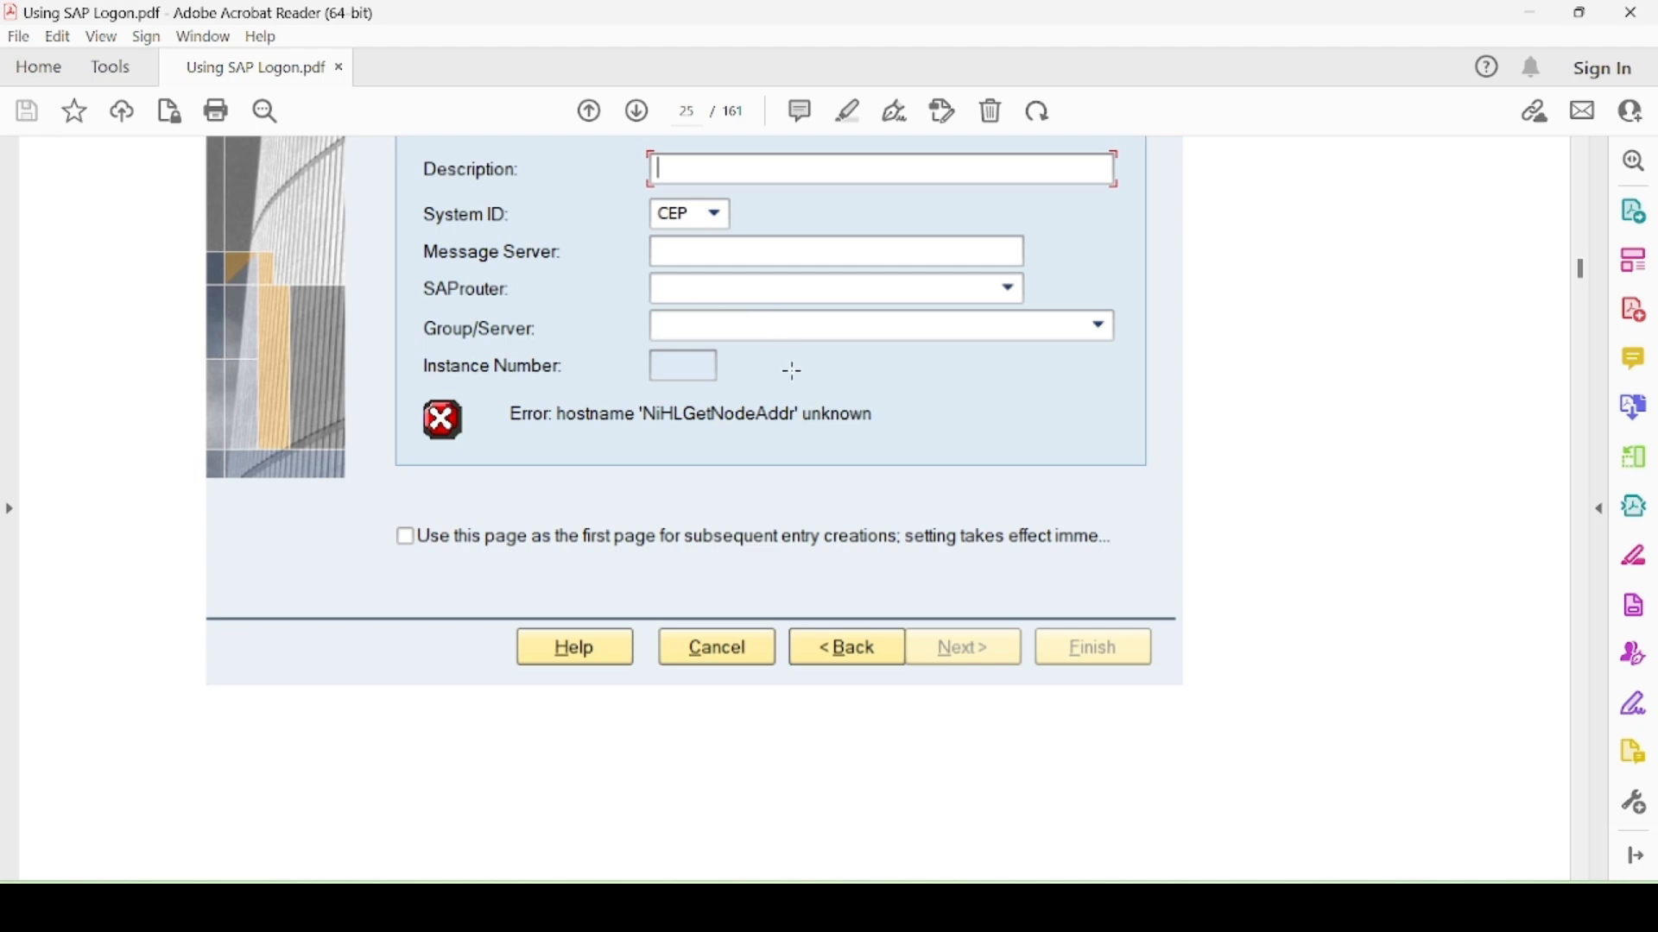
scroll(795, 371, down, 10)
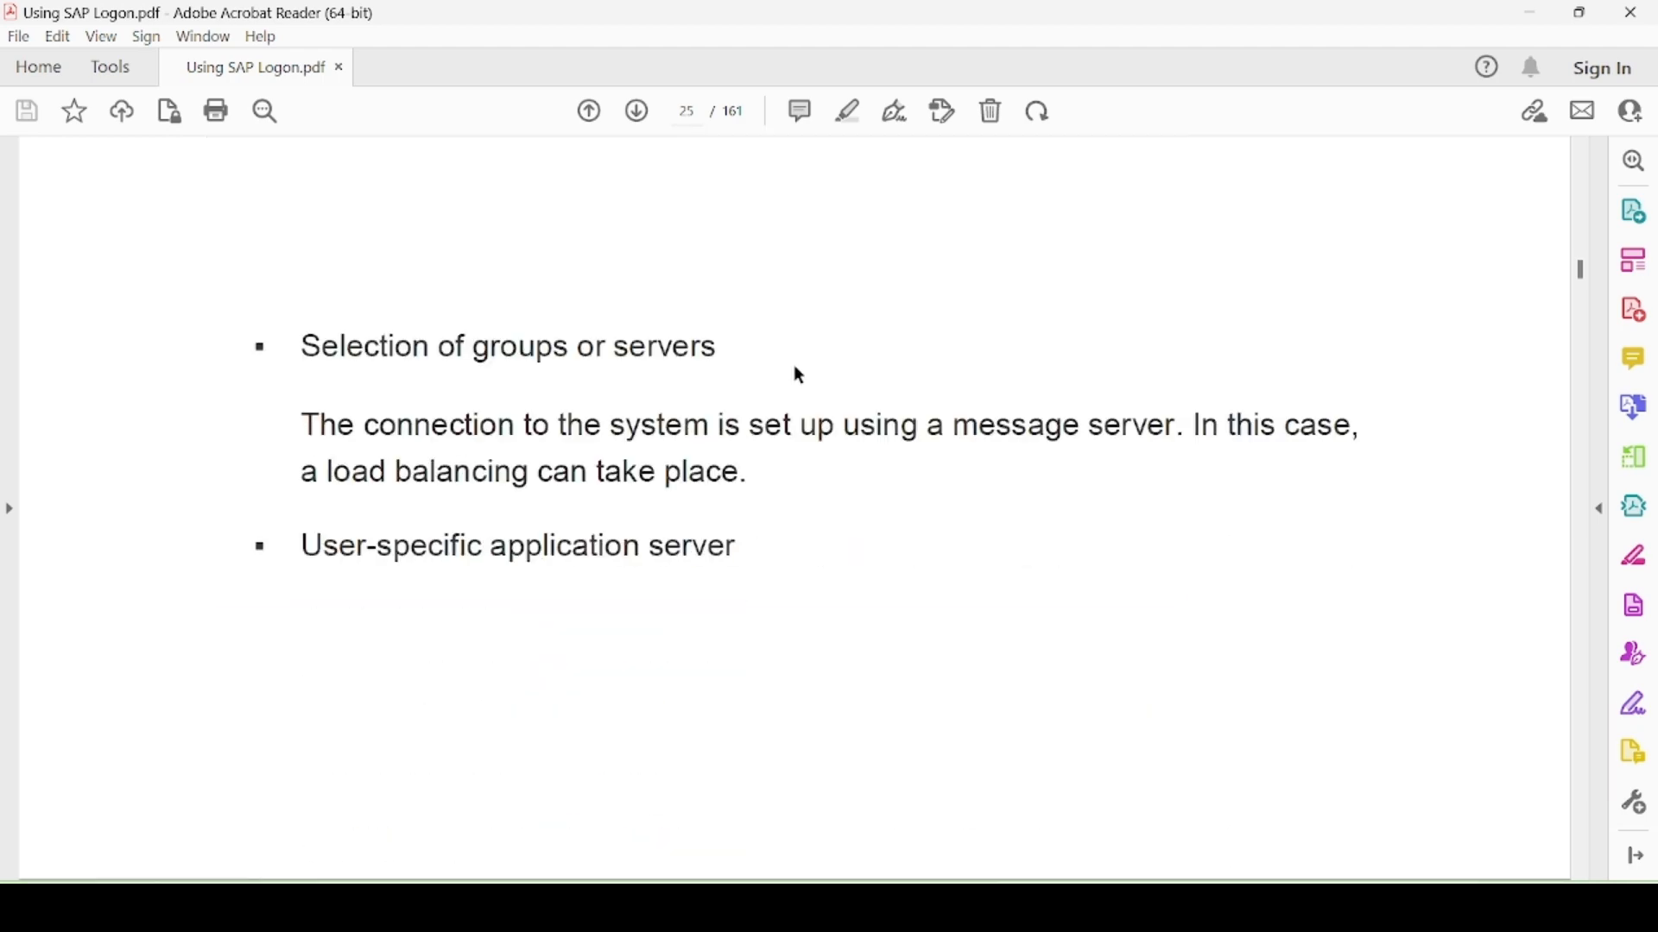
Step: Study the Defining Network Settings section, covering the Secure Network Communication options and the high and low speed connection choices
scroll(794, 364, down, 10)
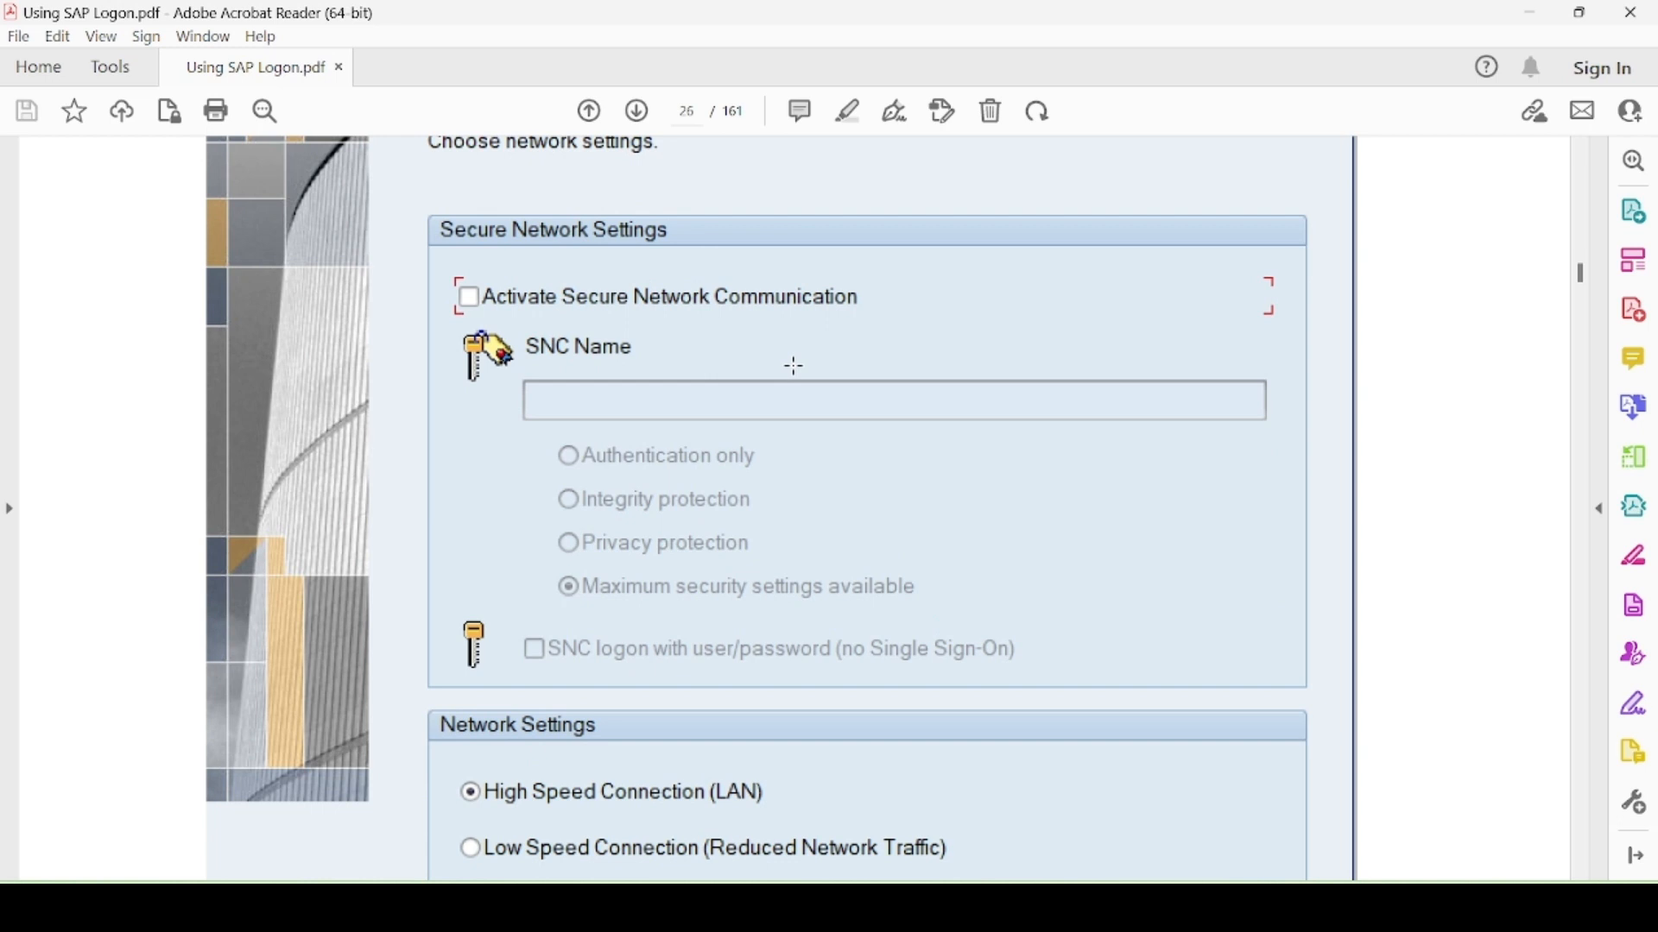
scroll(794, 366, up, 5)
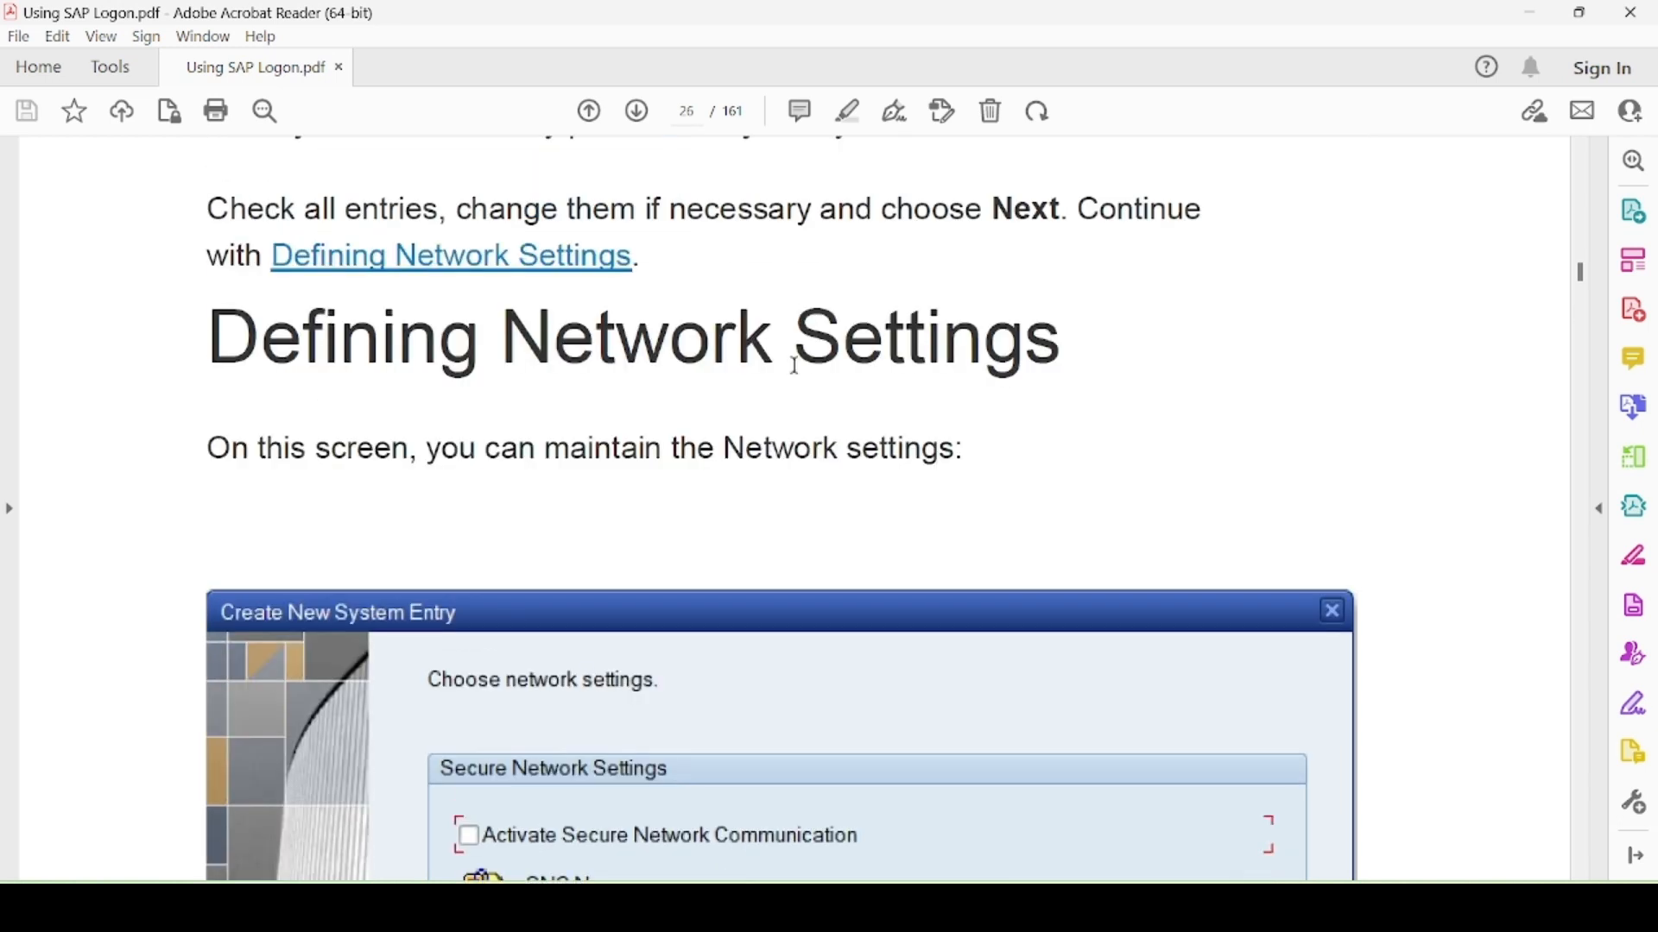
scroll(795, 366, down, 1)
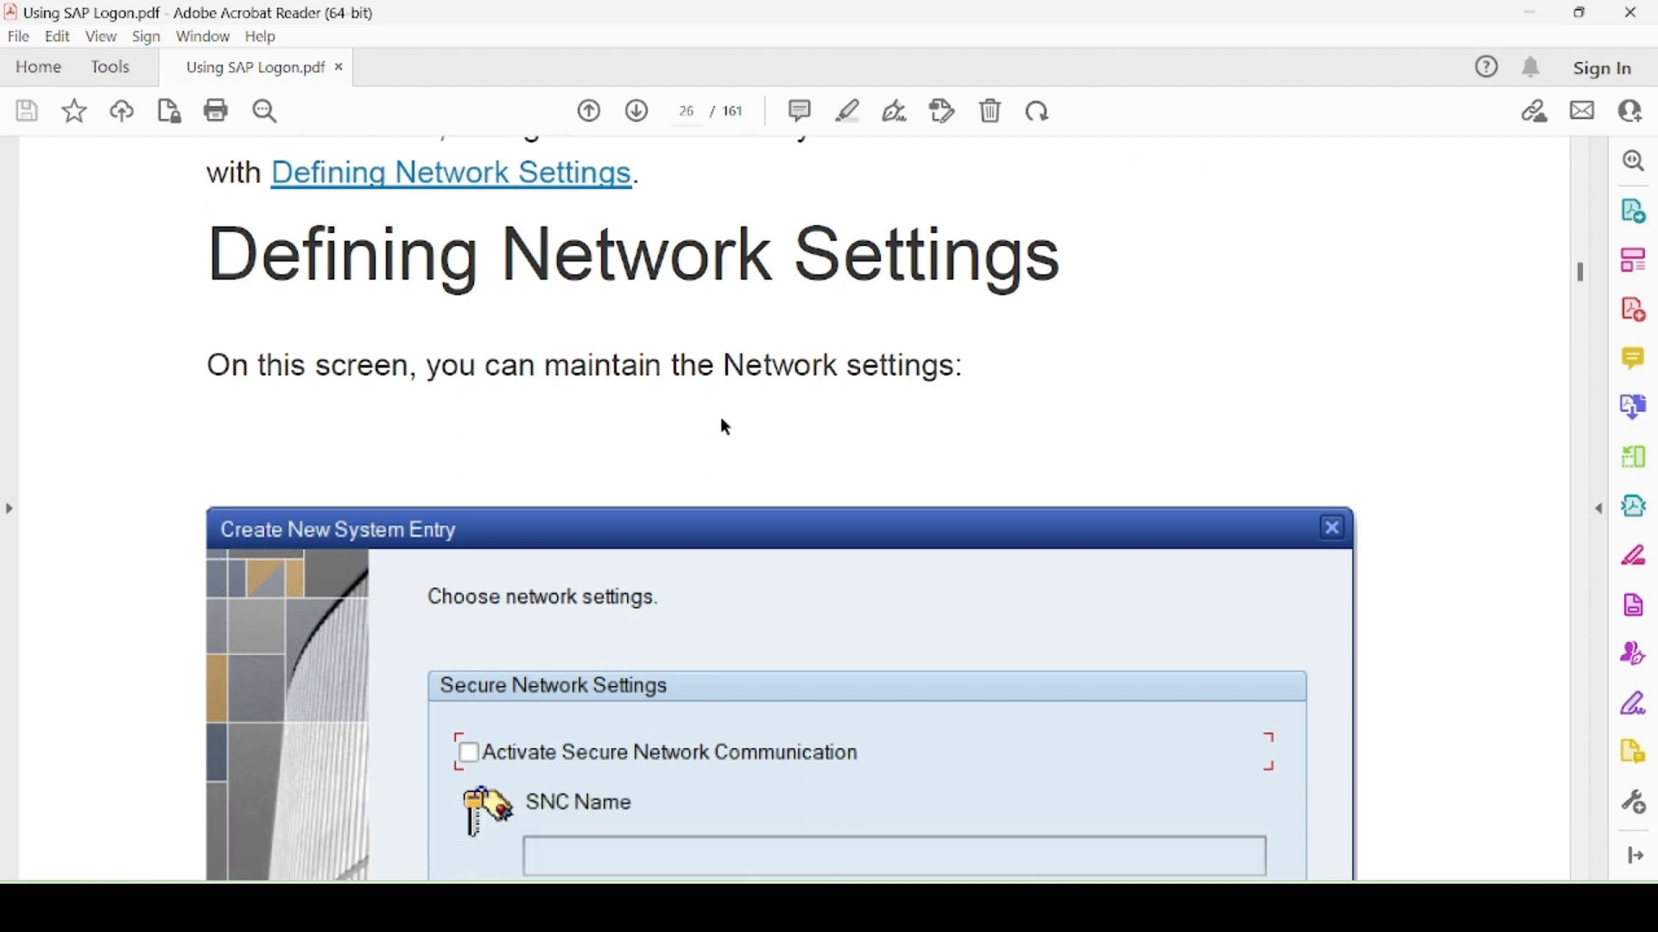
scroll(725, 425, down, 1)
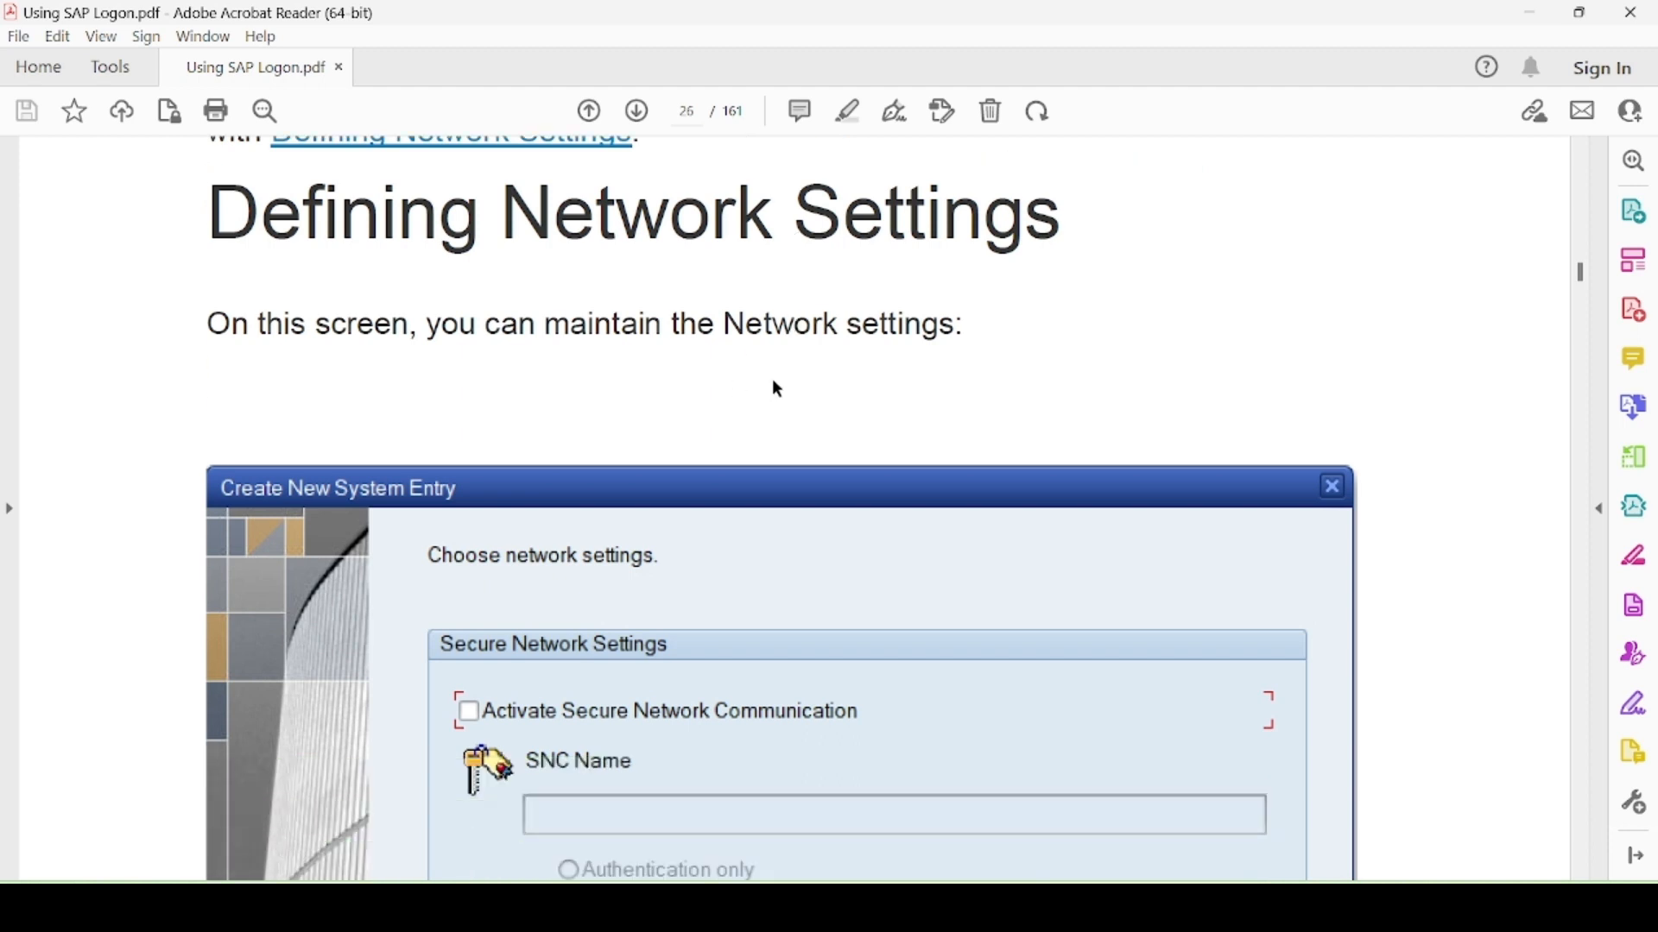
scroll(819, 377, down, 20)
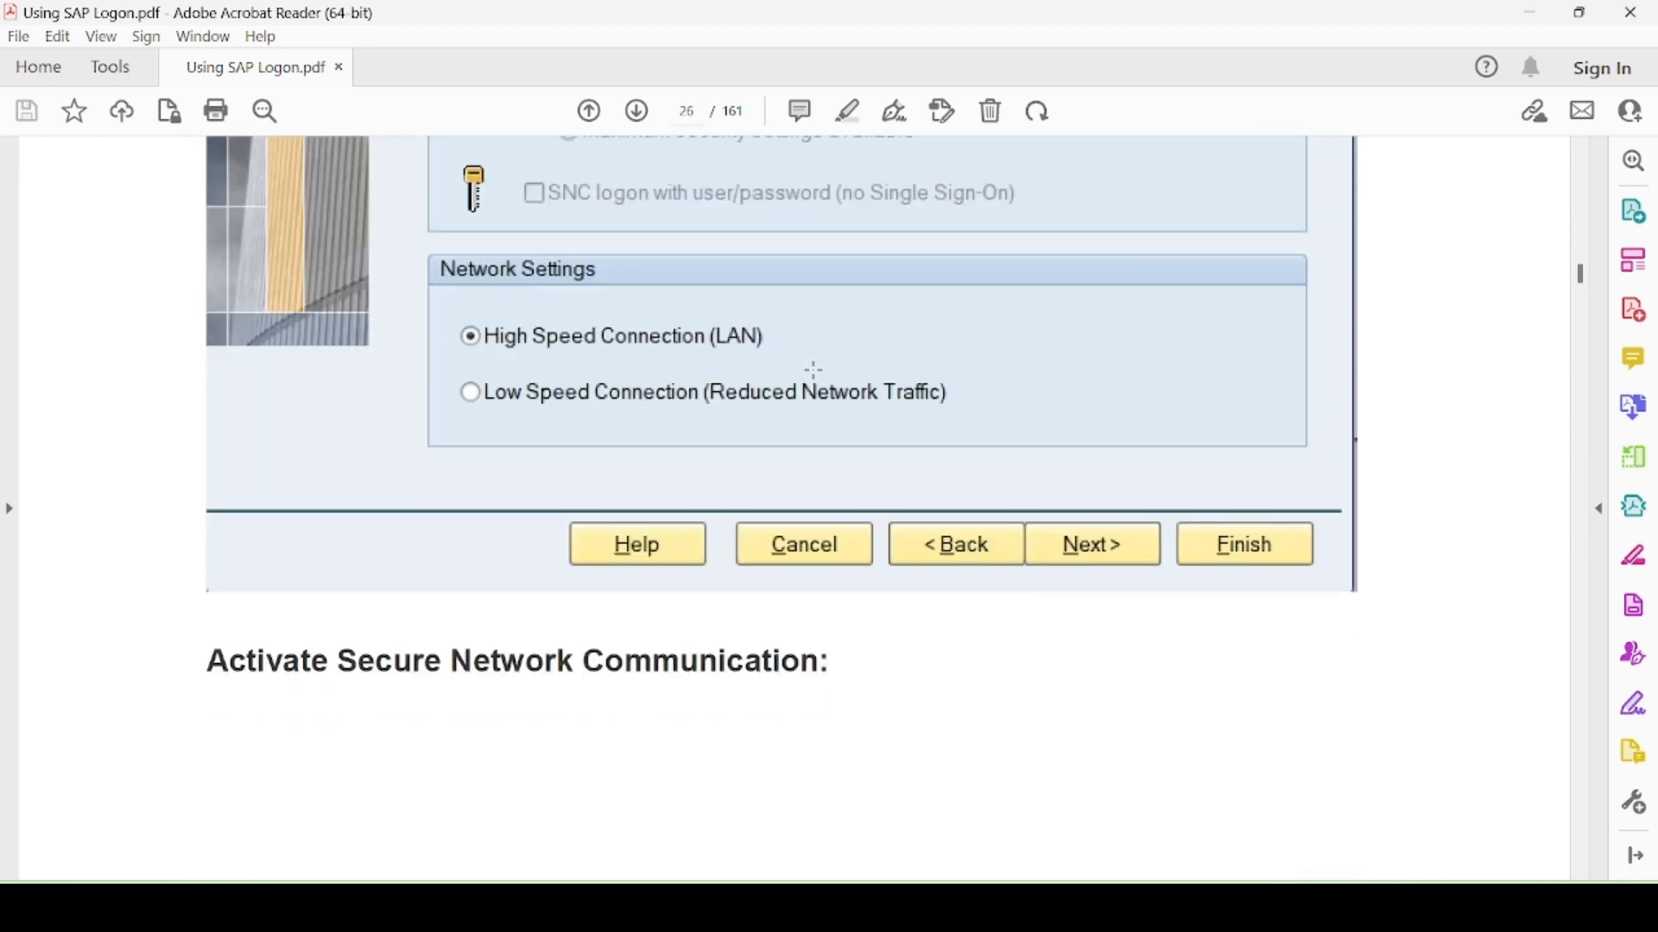
scroll(814, 369, down, 6)
scroll(813, 369, up, 14)
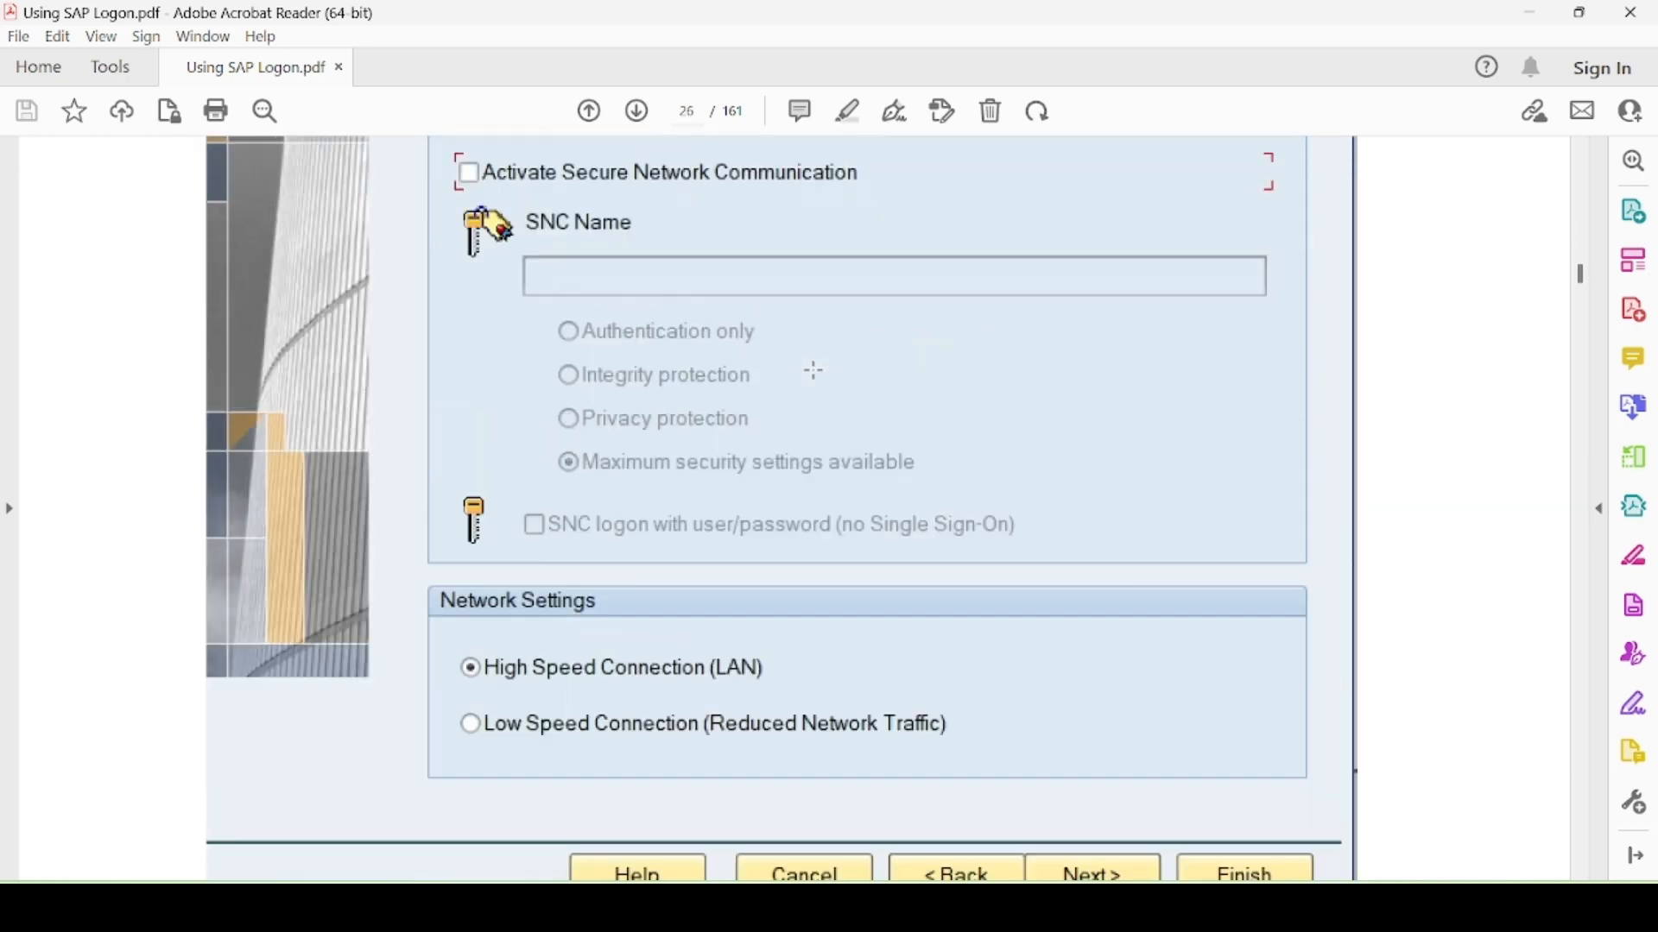
scroll(814, 371, up, 2)
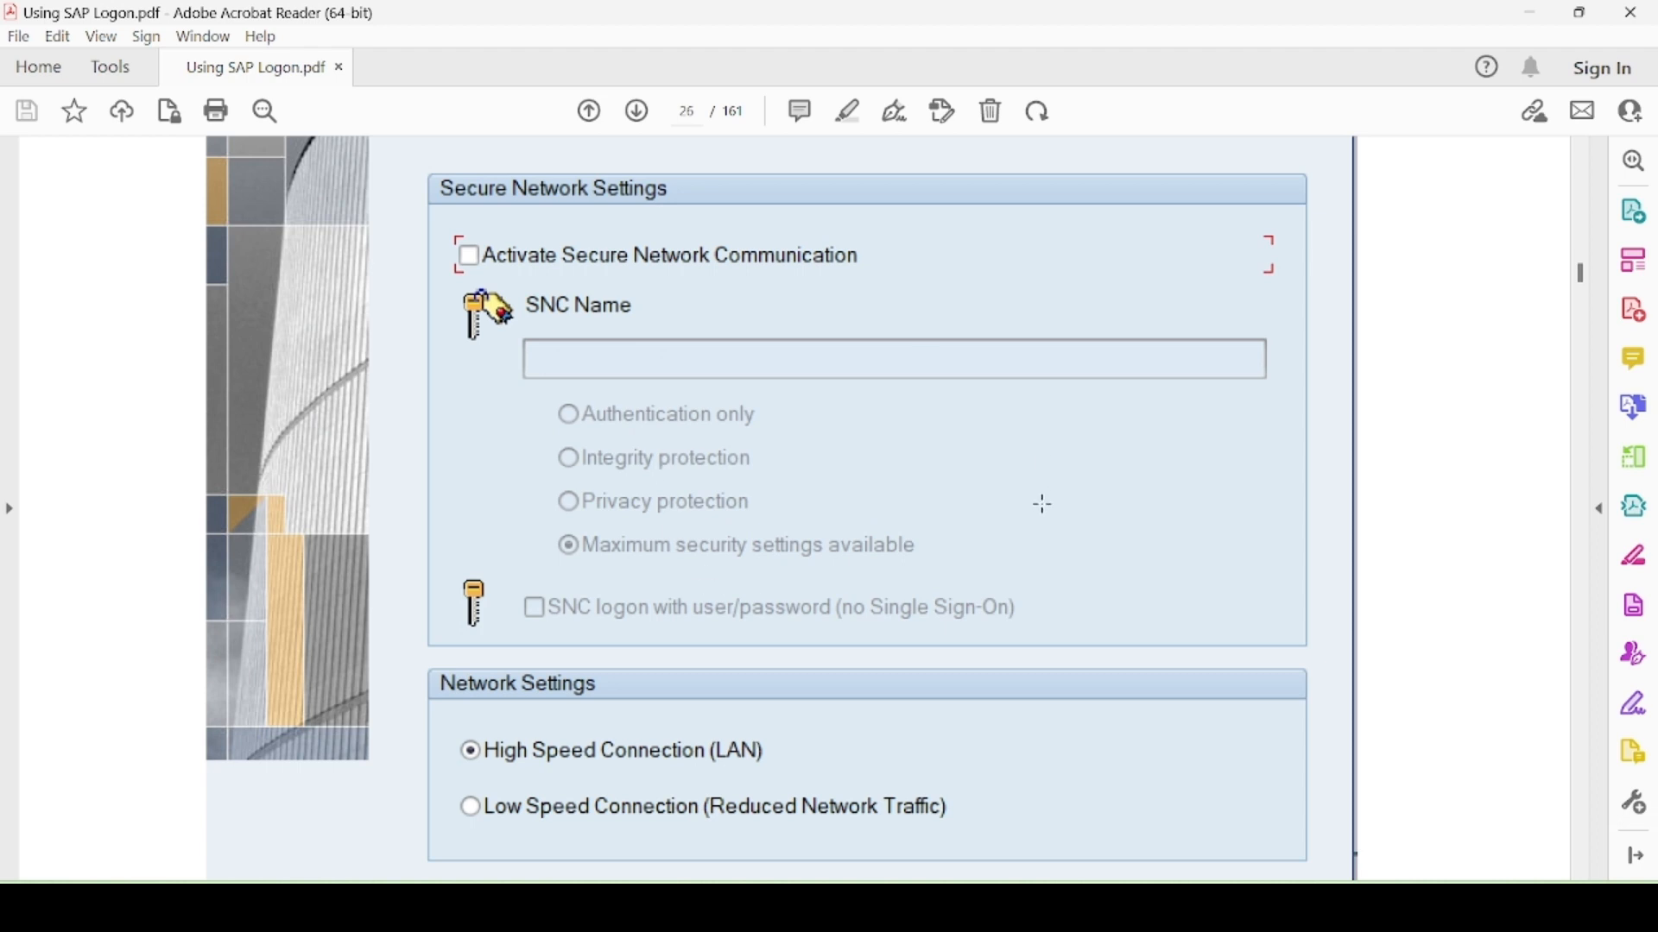
scroll(1043, 505, down, 8)
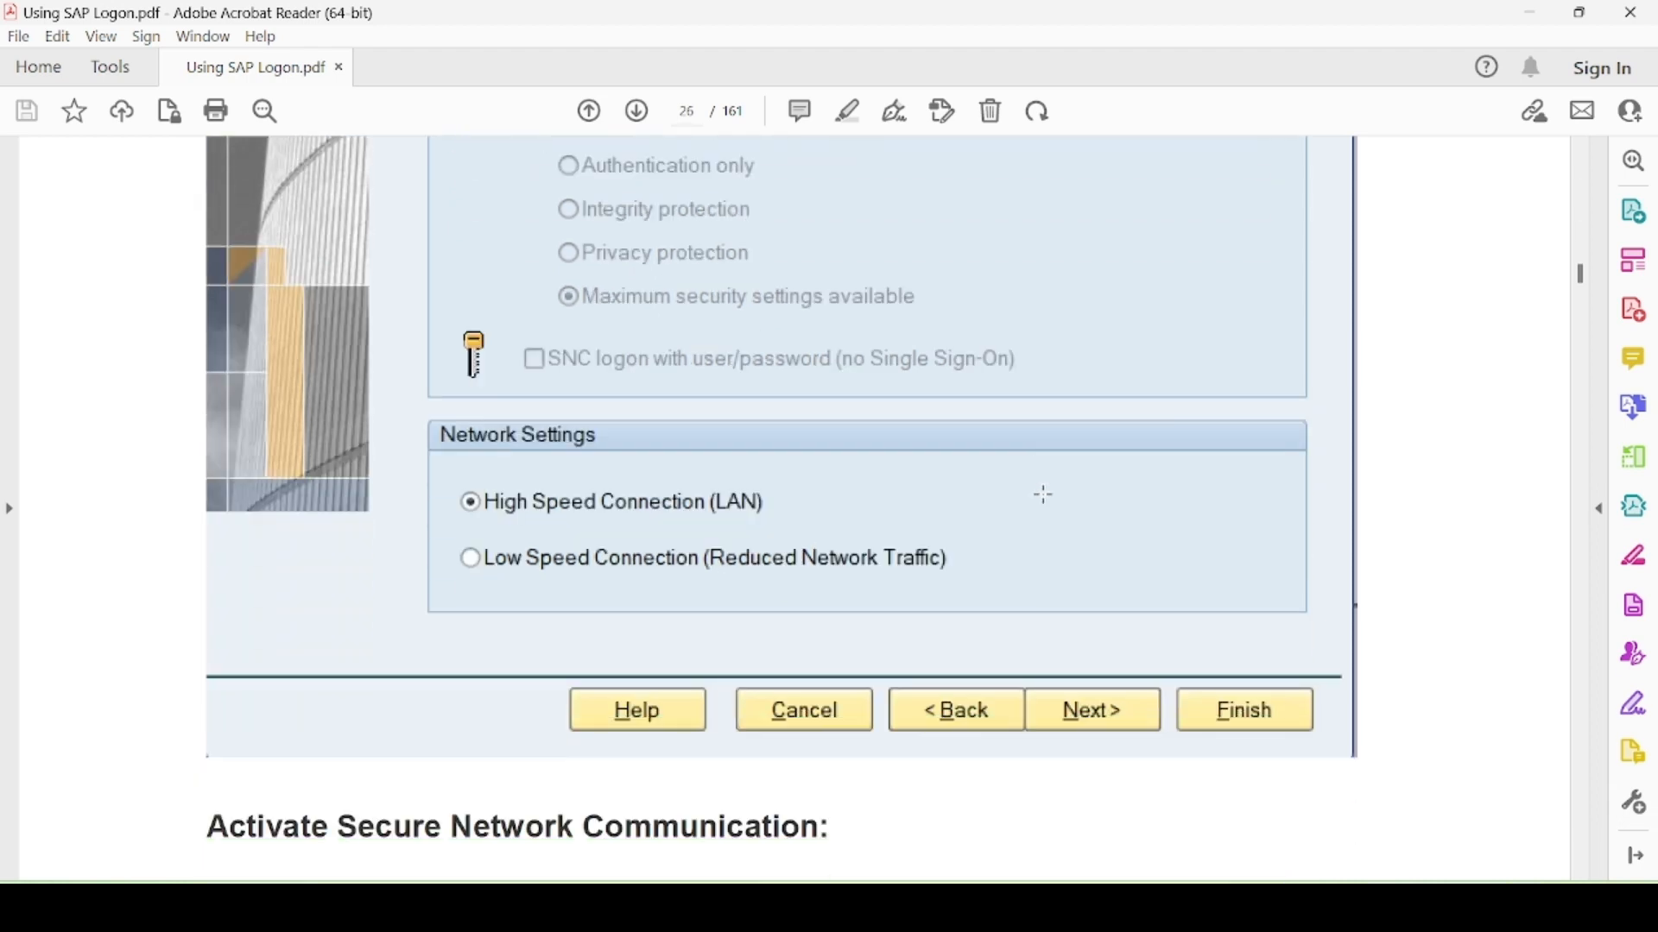
scroll(898, 492, up, 3)
scroll(898, 493, up, 3)
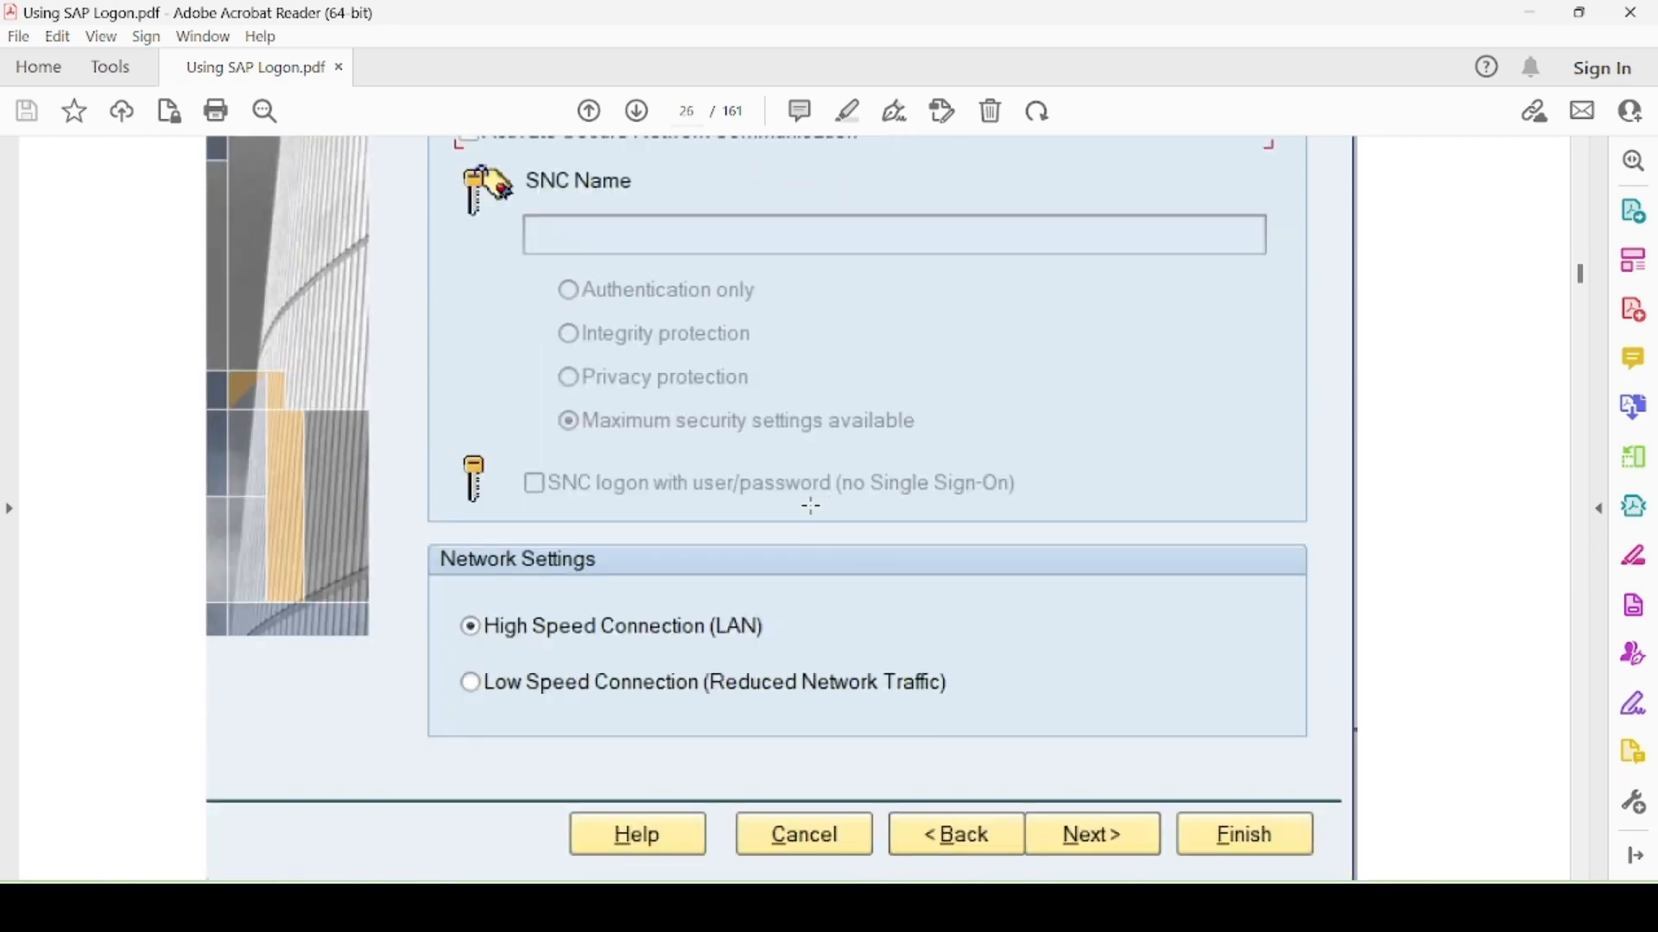
scroll(1044, 647, down, 2)
scroll(1047, 646, down, 2)
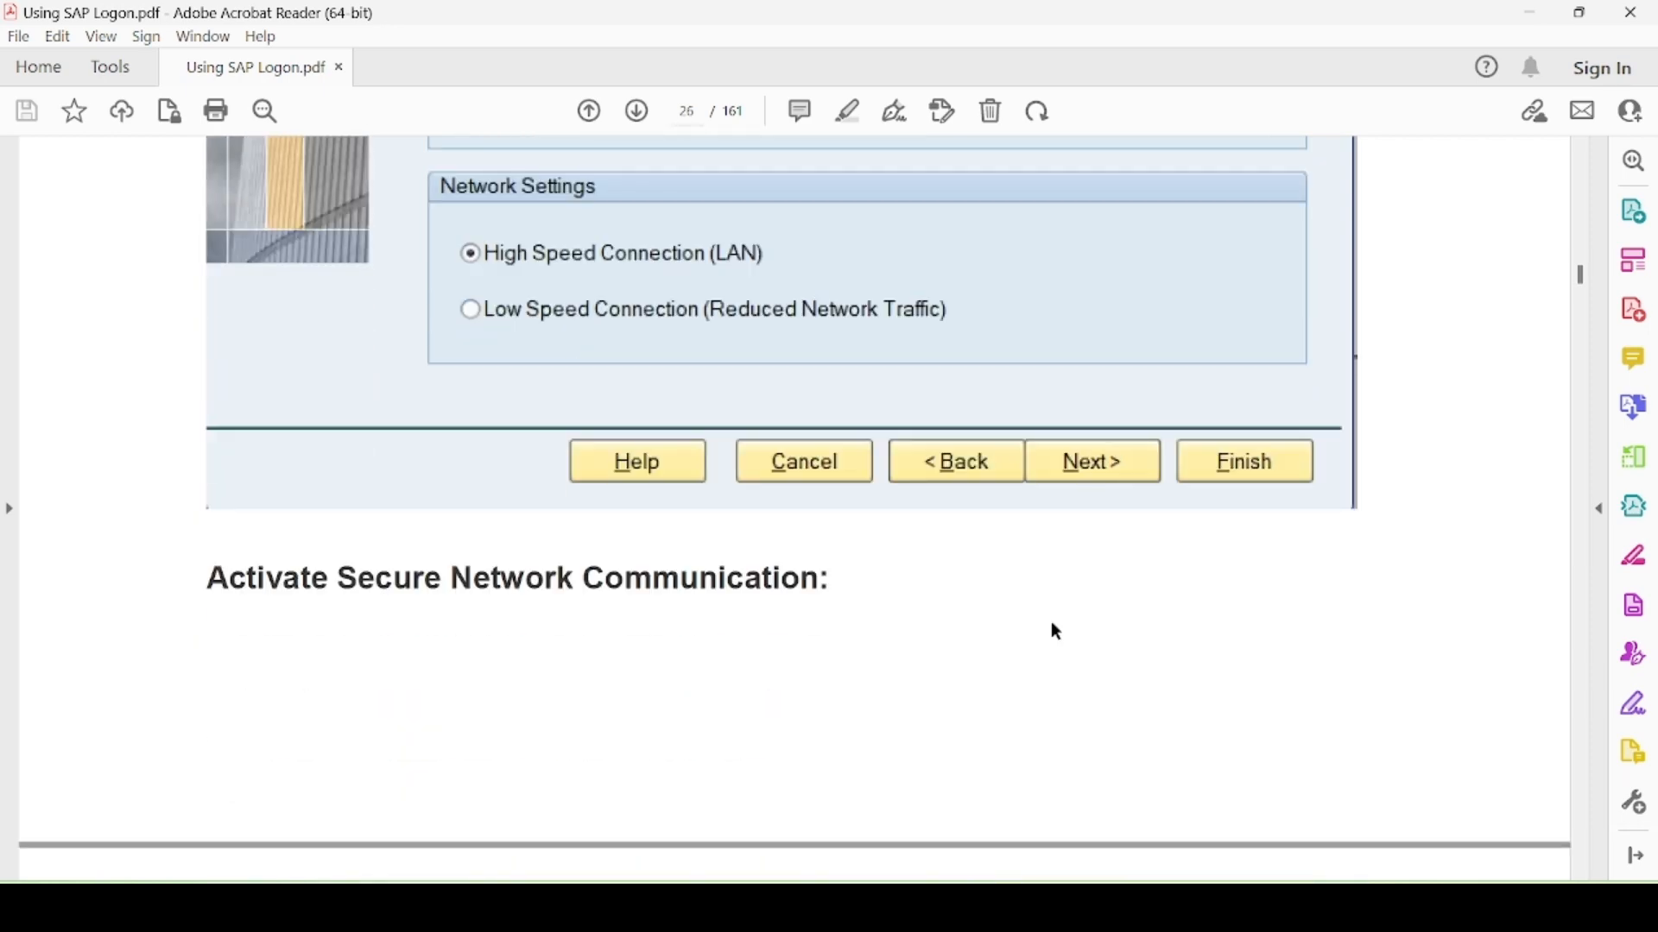
Step: Read through the notes on SNC activation, security levels and connection speed, up to the language and encoding settings screen
scroll(955, 609, down, 18)
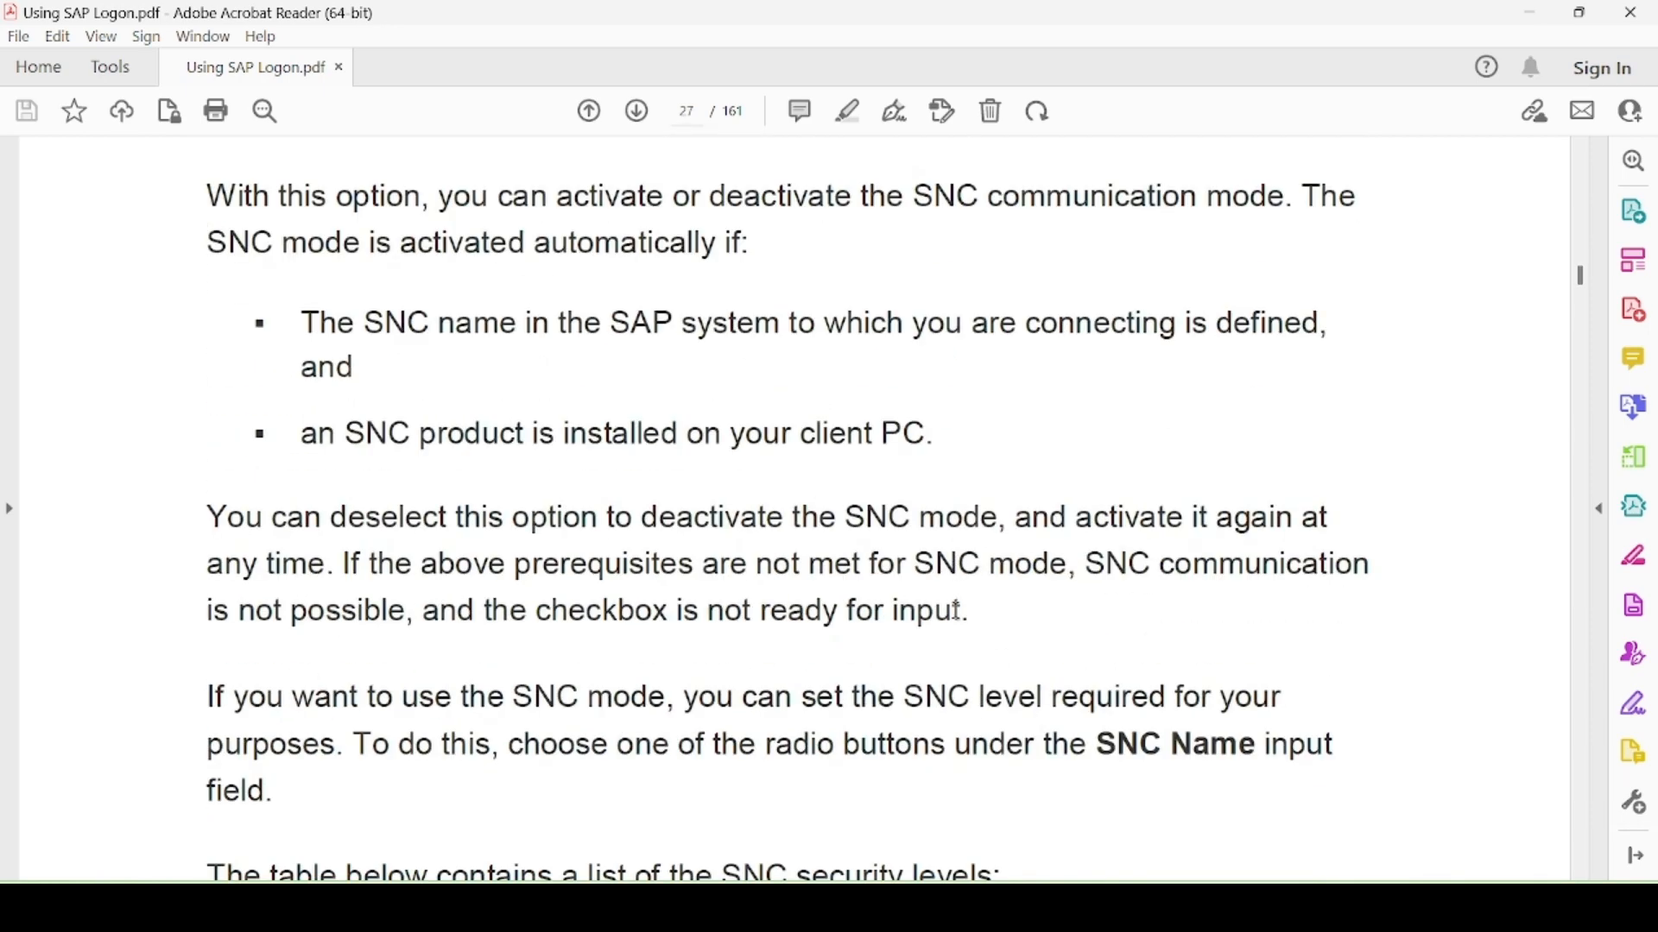
scroll(957, 612, down, 4)
scroll(956, 614, down, 13)
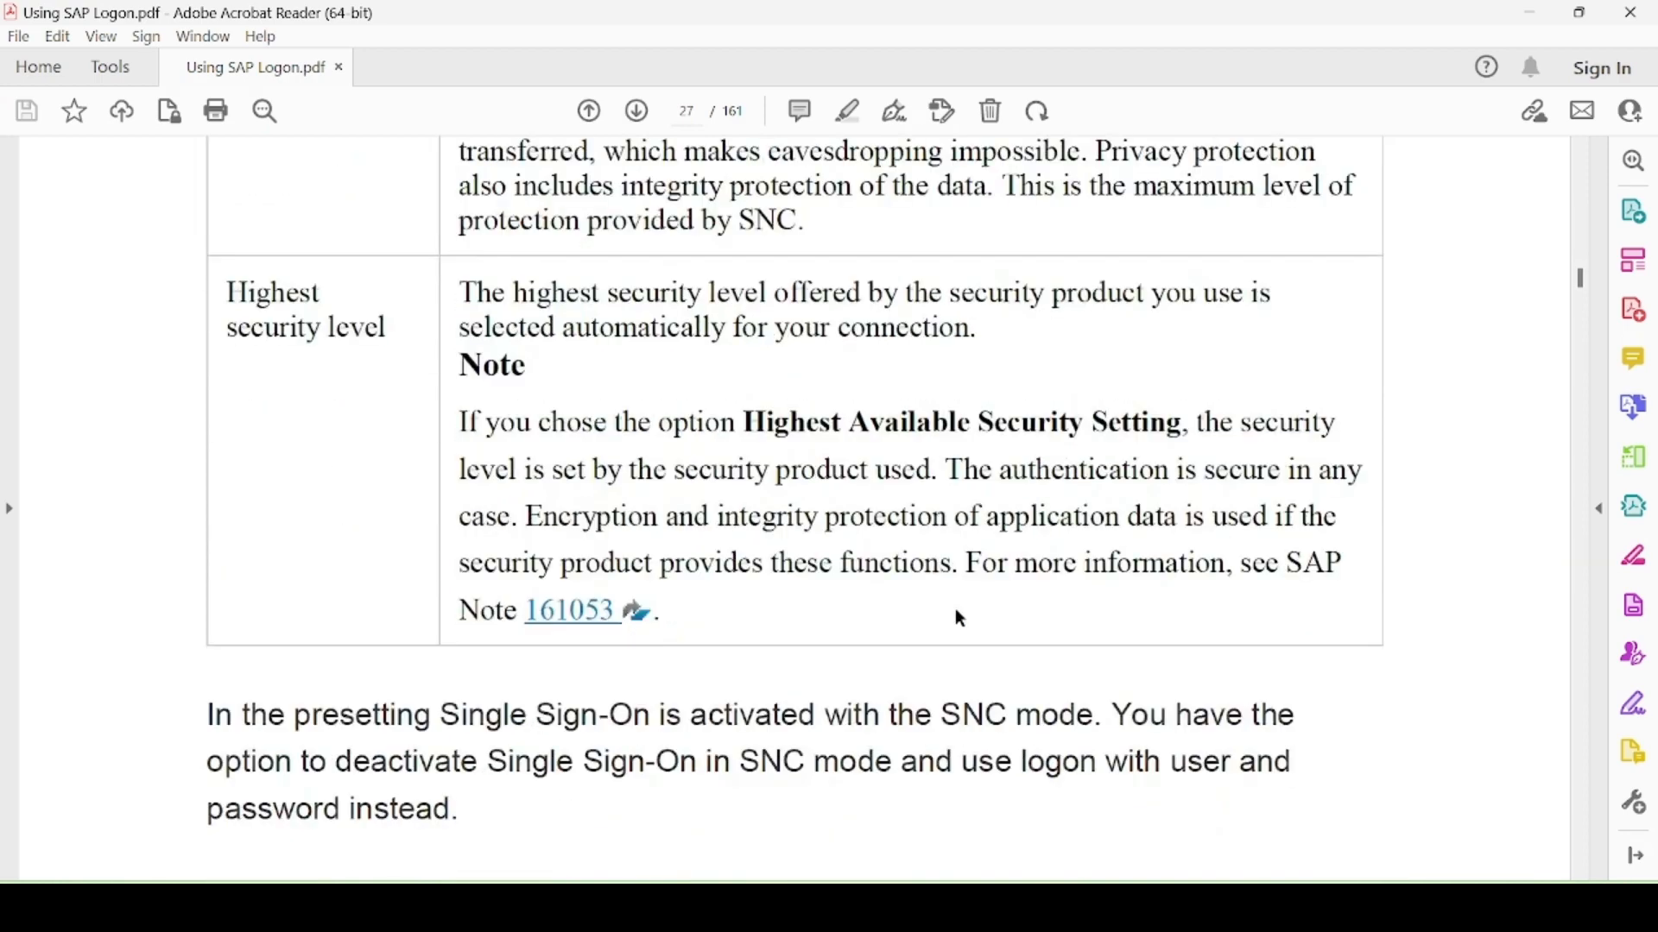
scroll(955, 610, down, 12)
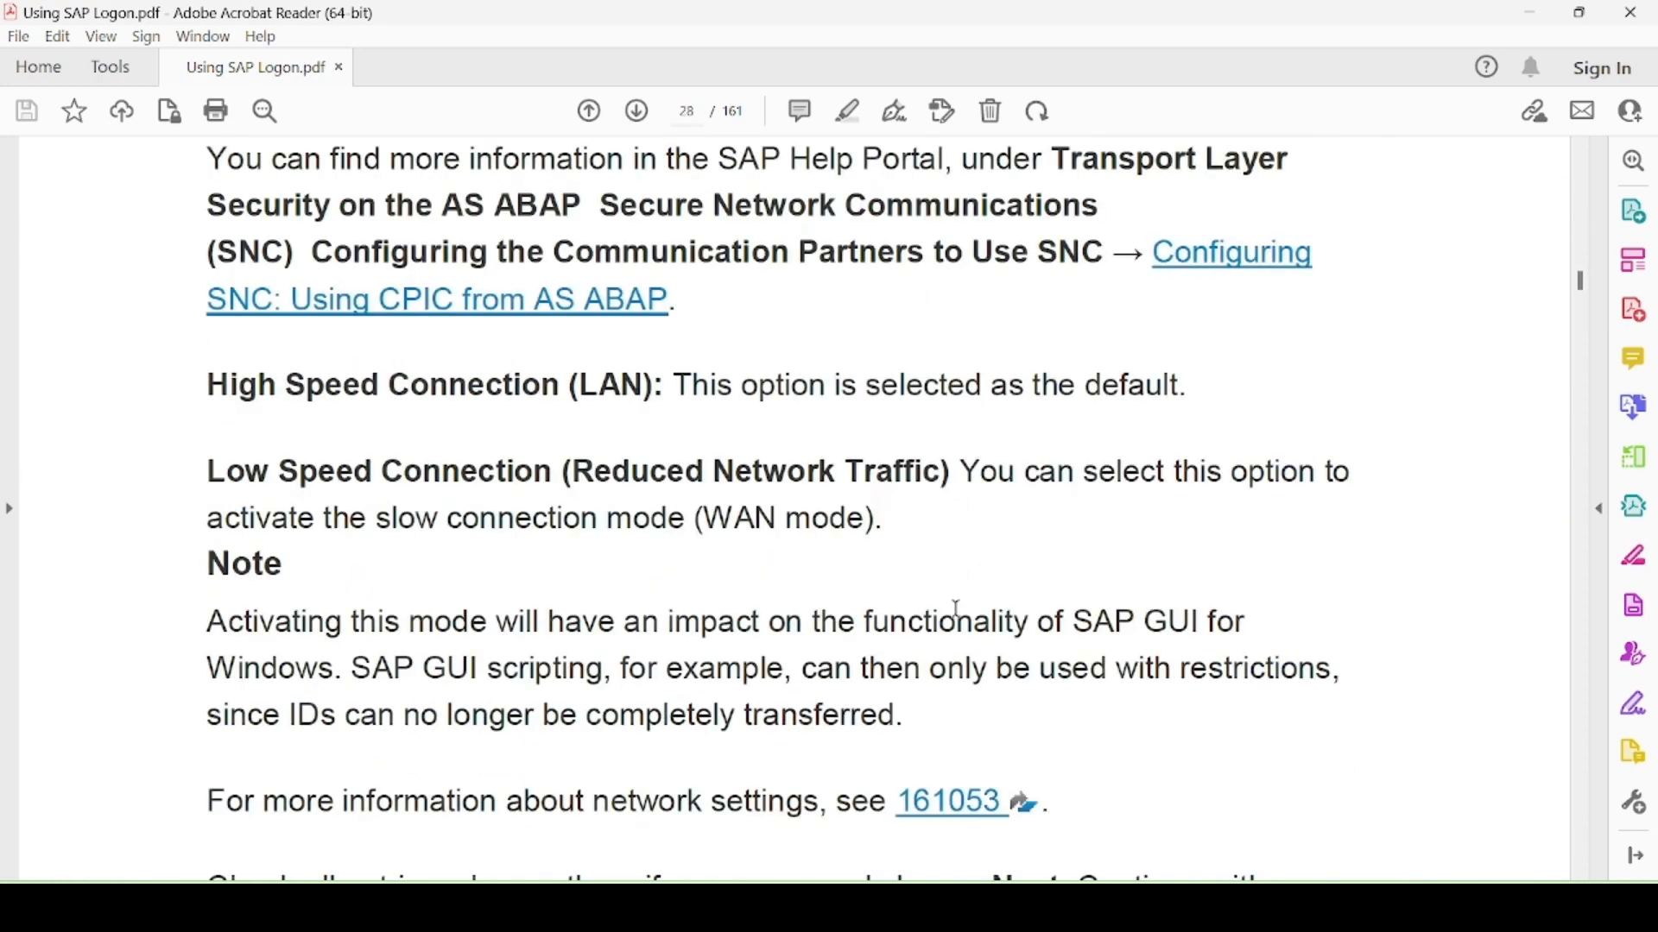
scroll(957, 610, down, 1)
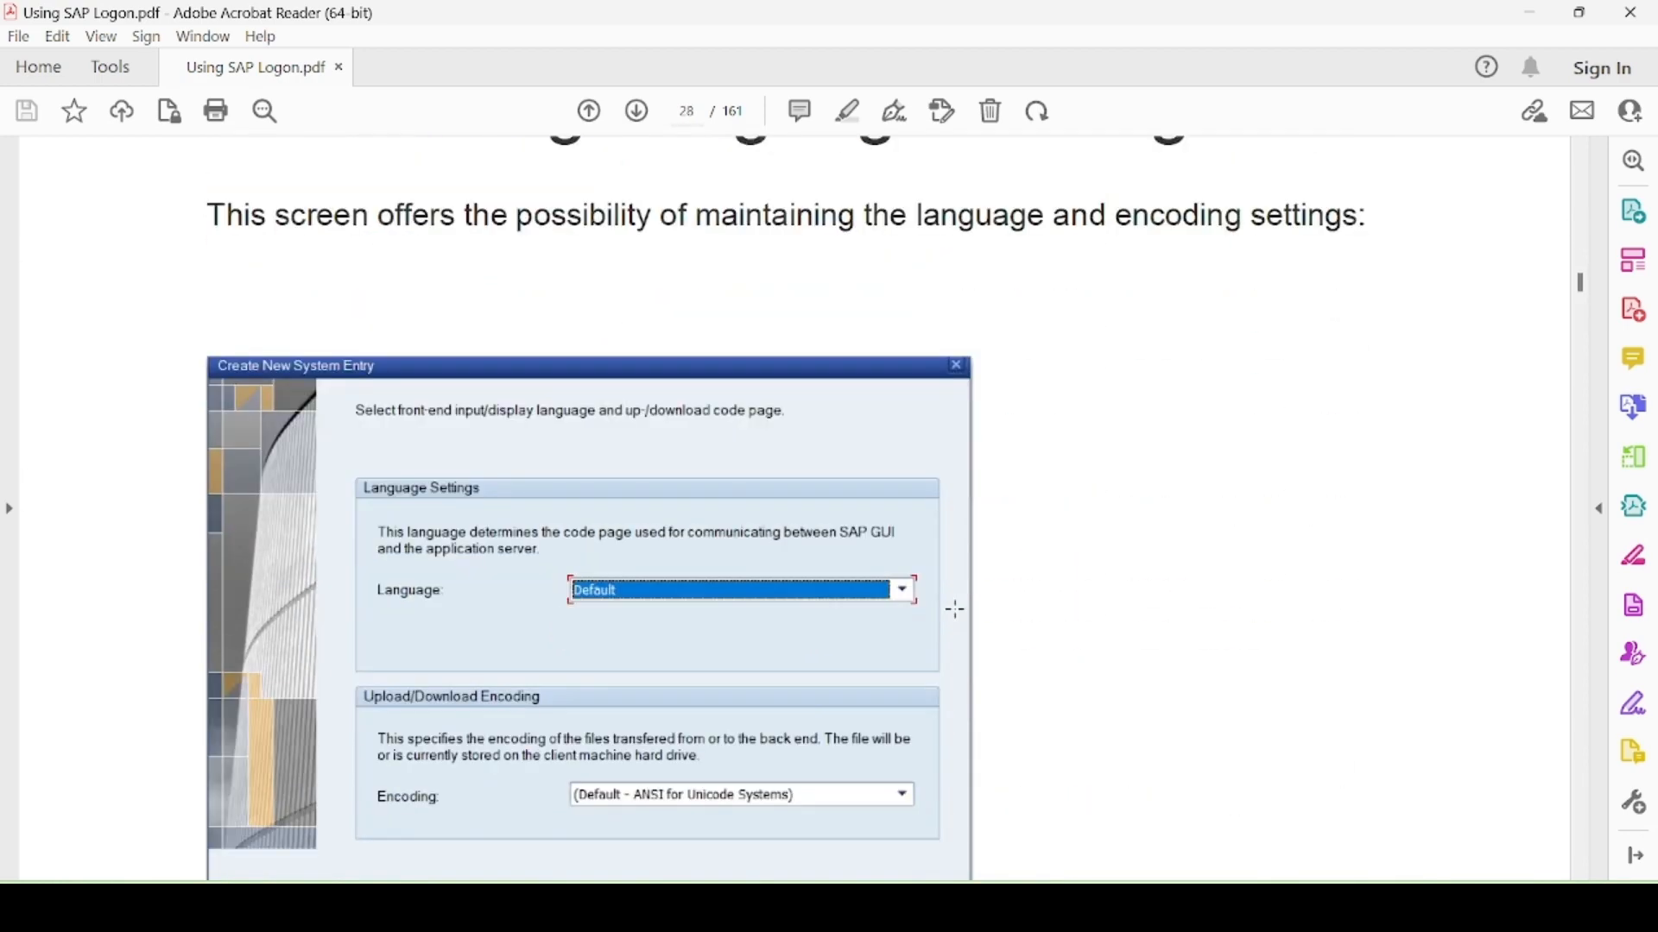
Step: Read the language and encoding settings section, including the notes on the communication language and upload/download encoding
scroll(957, 609, down, 1)
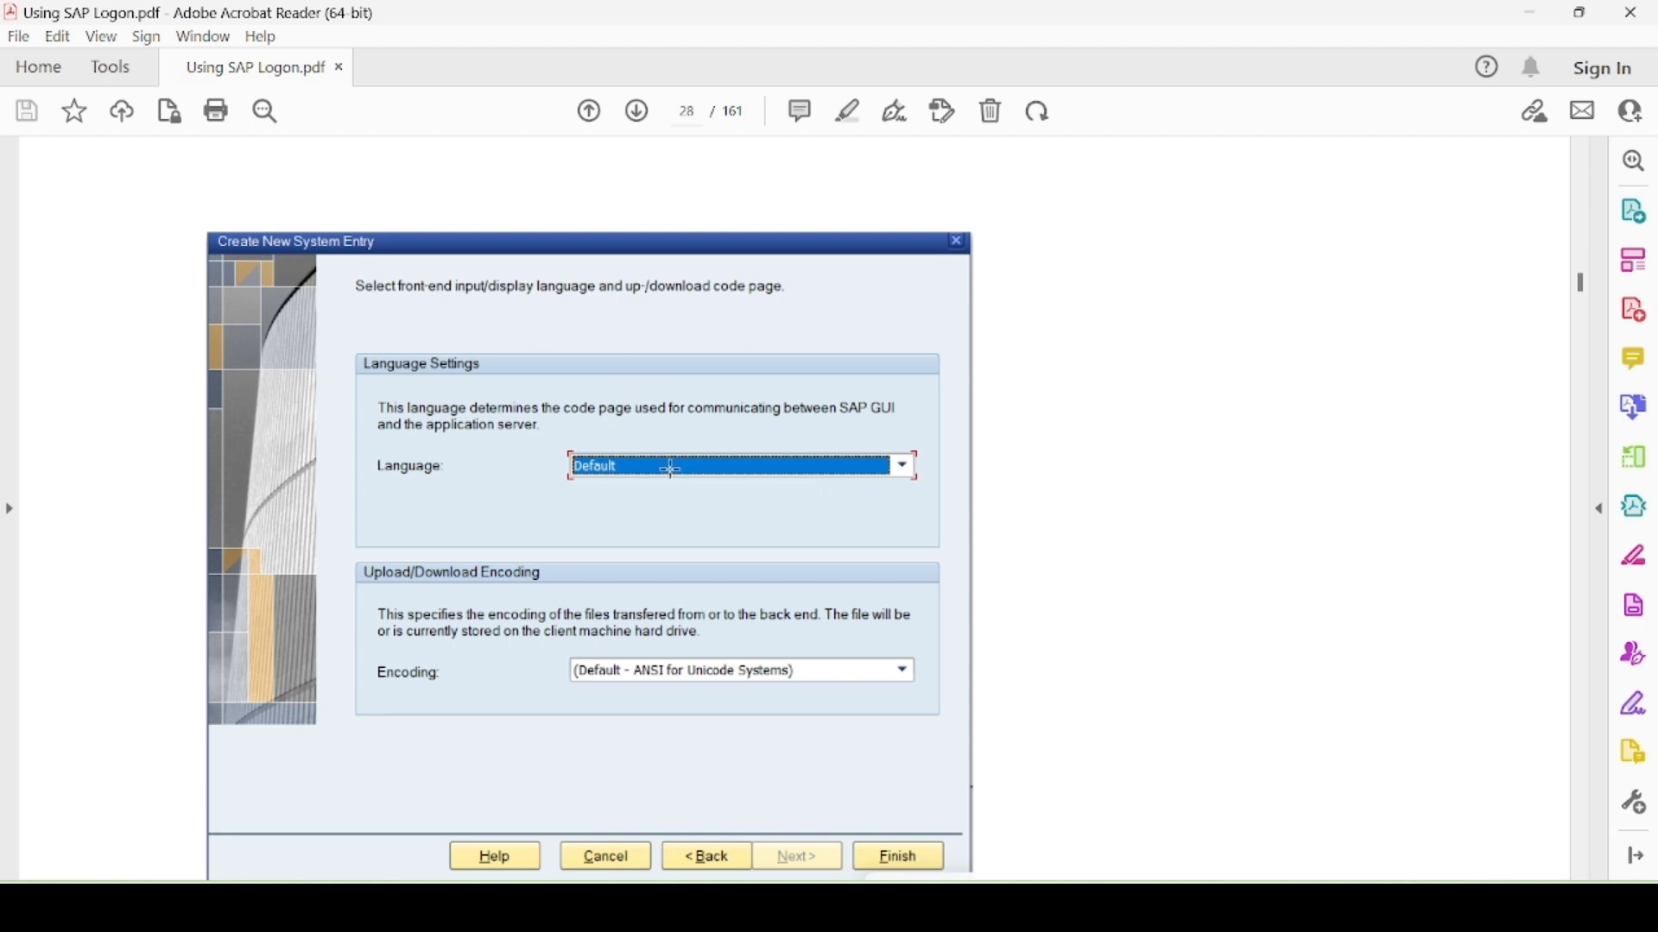
scroll(665, 463, down, 5)
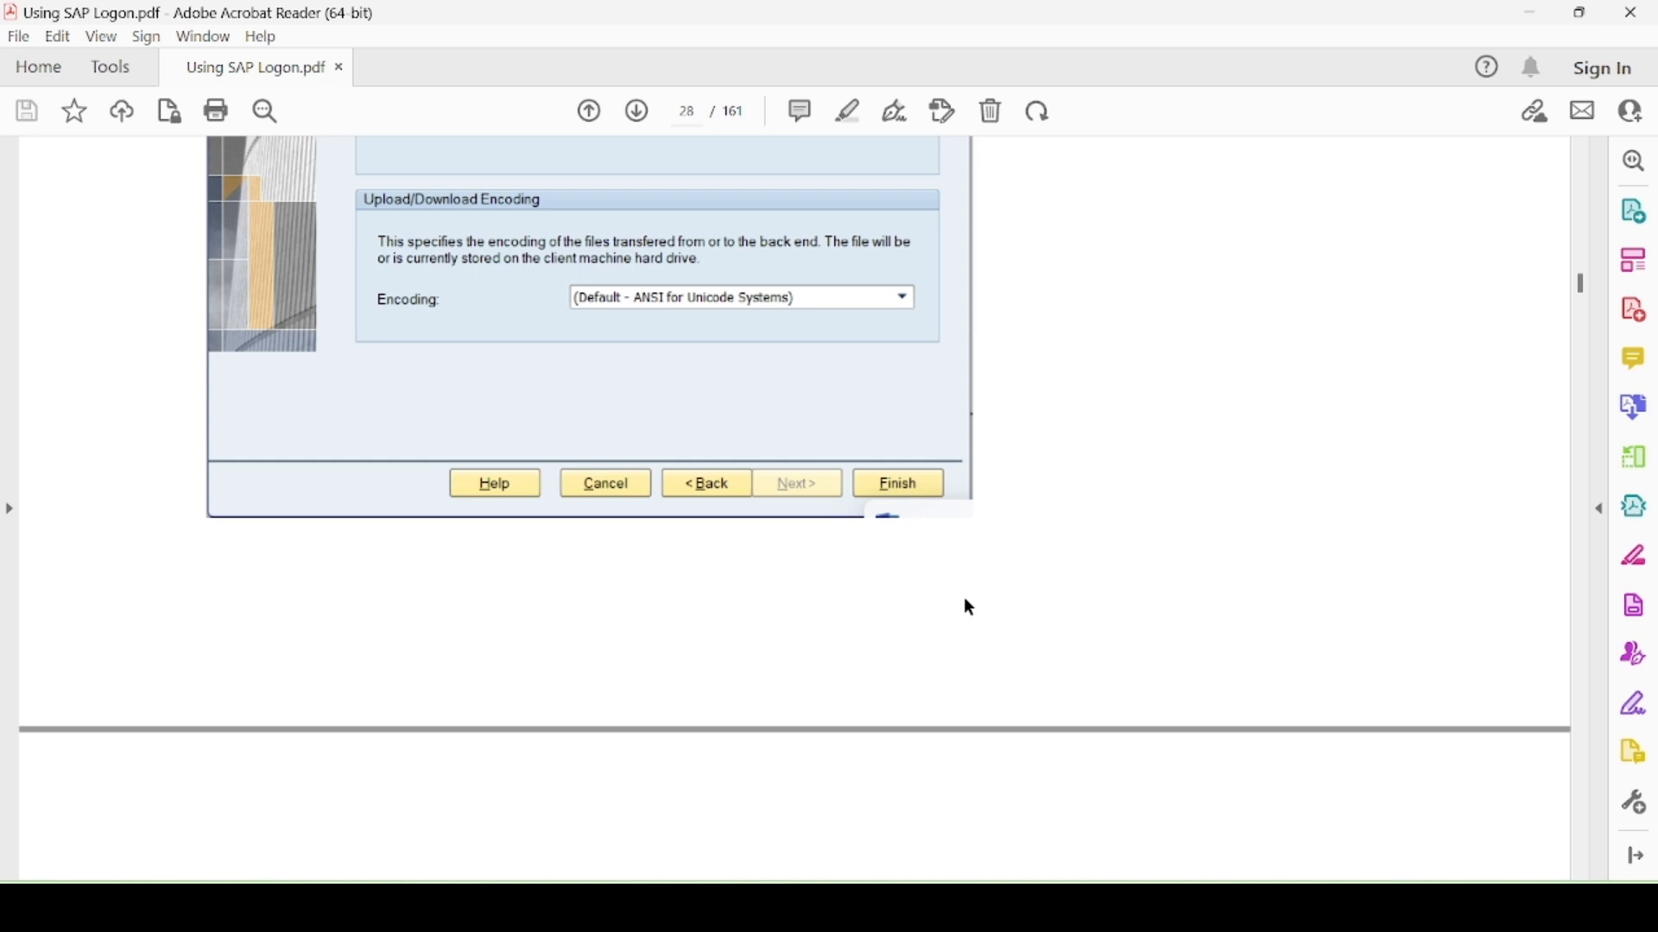
scroll(980, 588, down, 12)
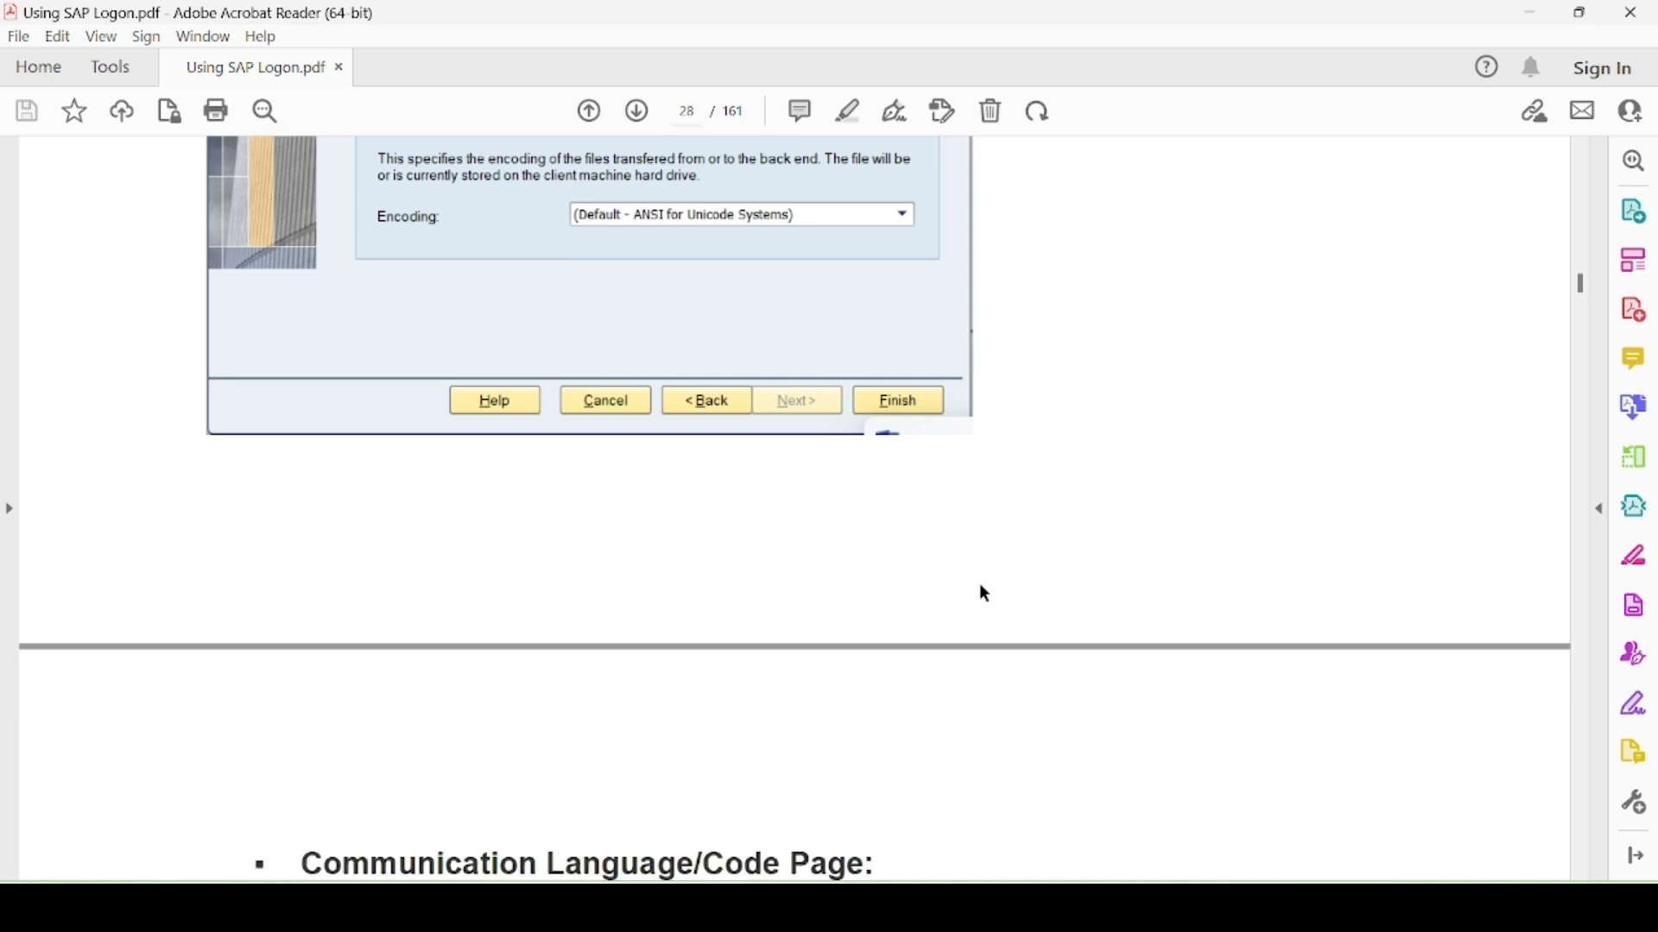
scroll(980, 588, up, 3)
scroll(980, 588, up, 1)
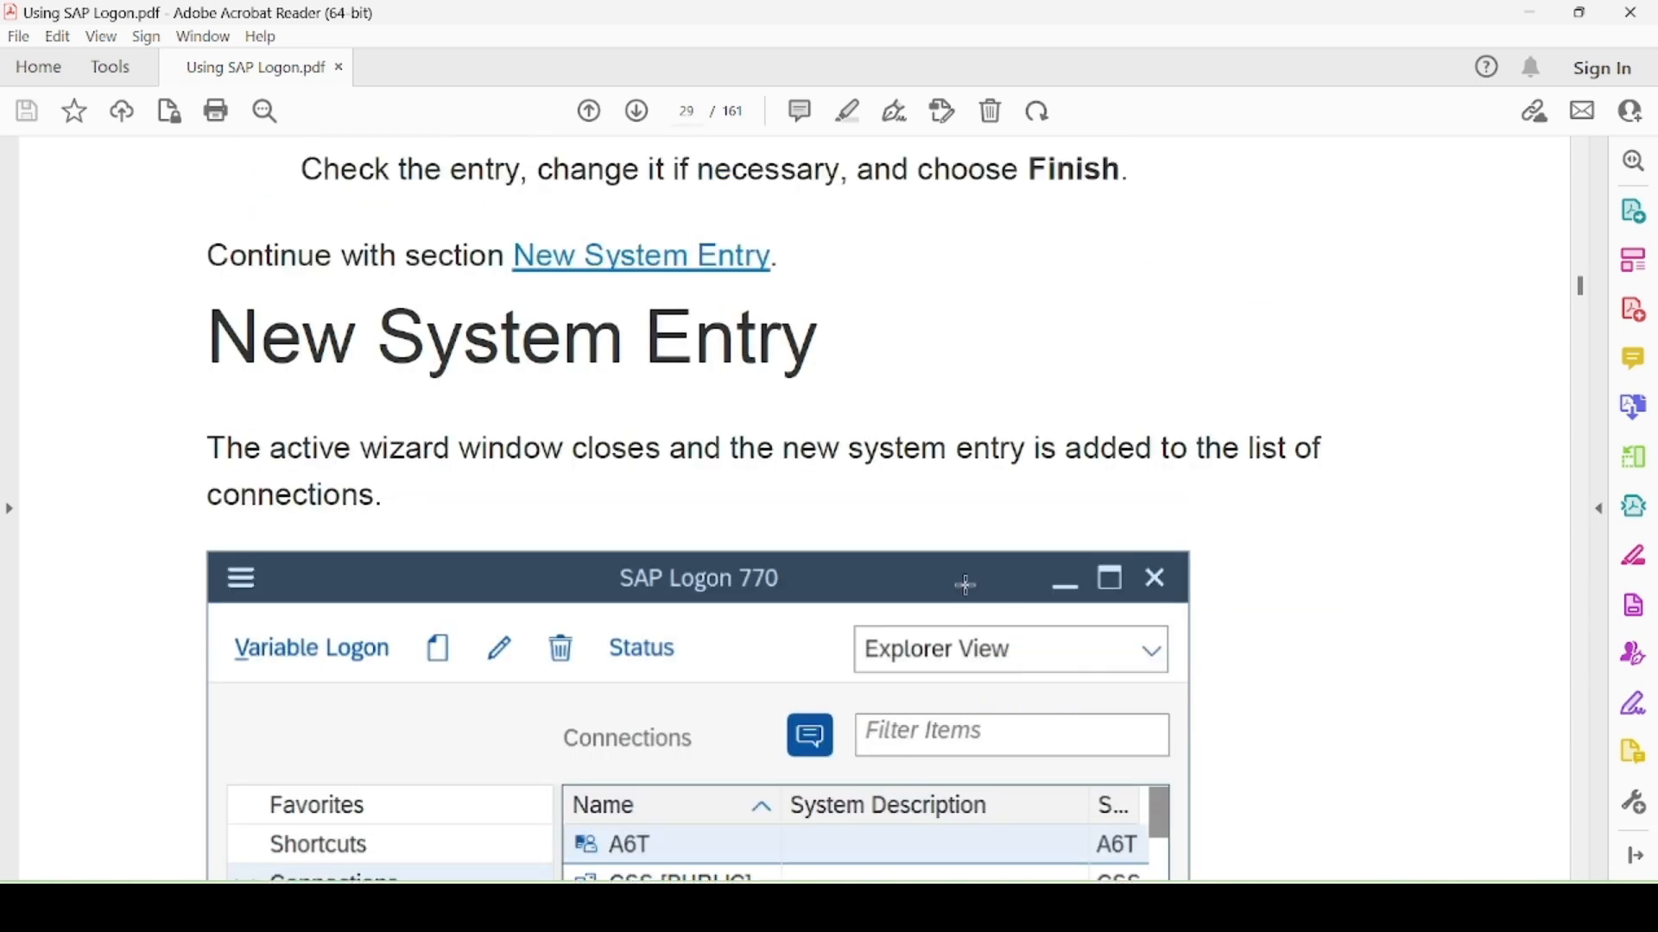
scroll(1046, 497, up, 7)
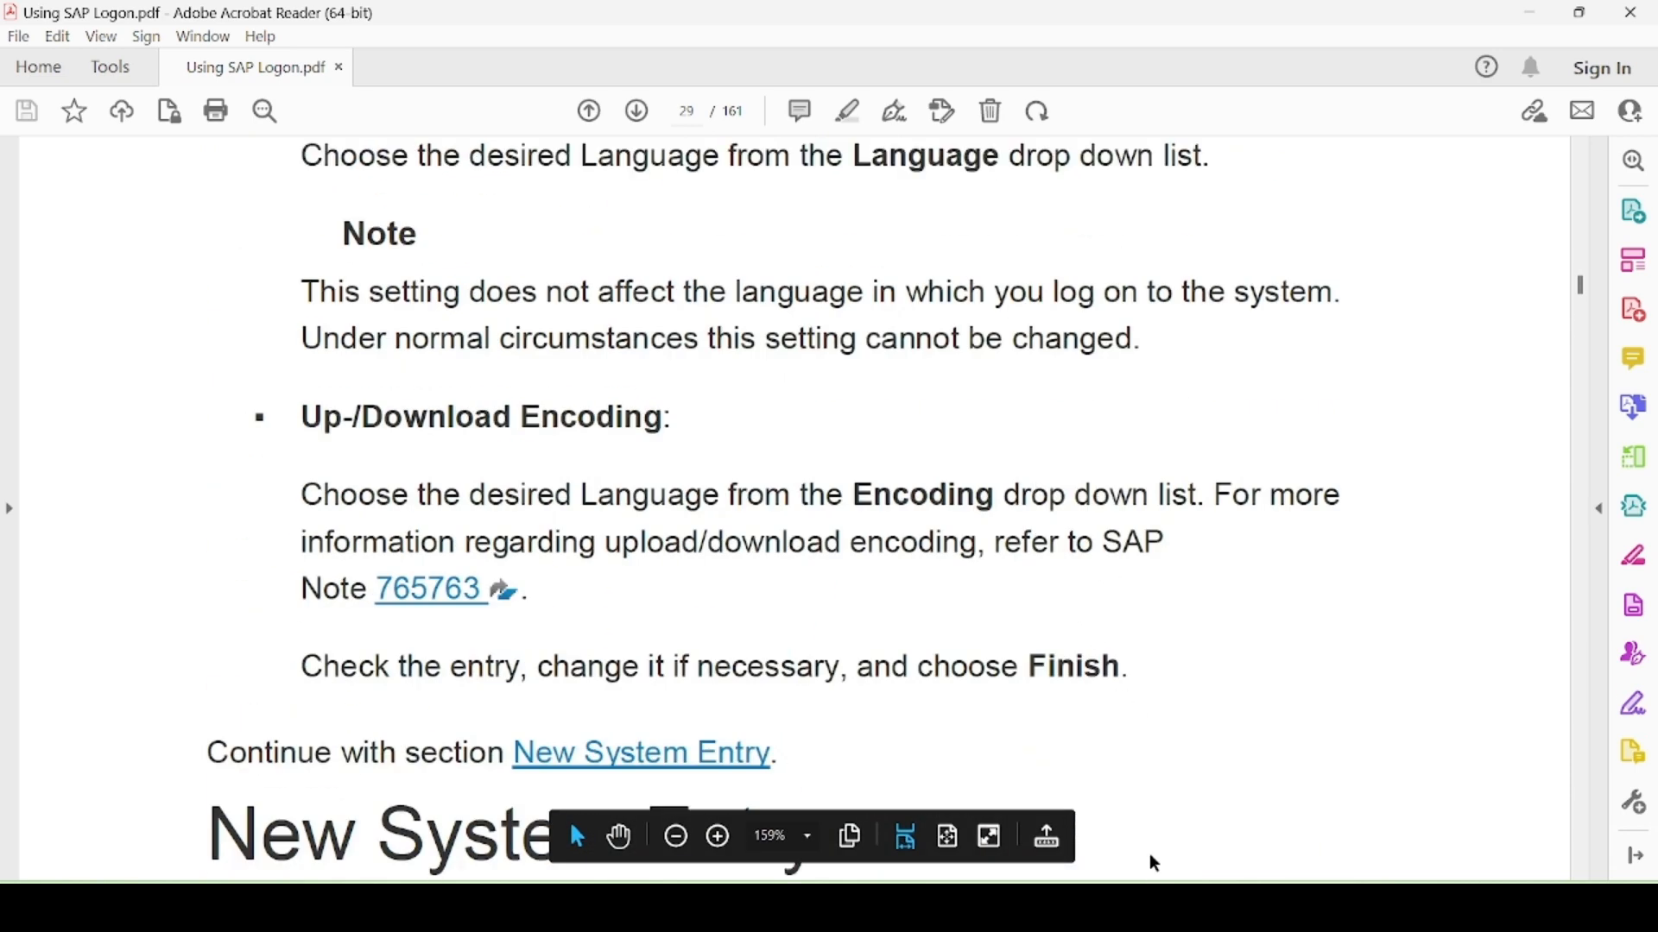
Step: Switch to SAP Logon 730 and start a new User Specified System entry under Connections with connection type Custom Application Server
mouse_move(1150, 909)
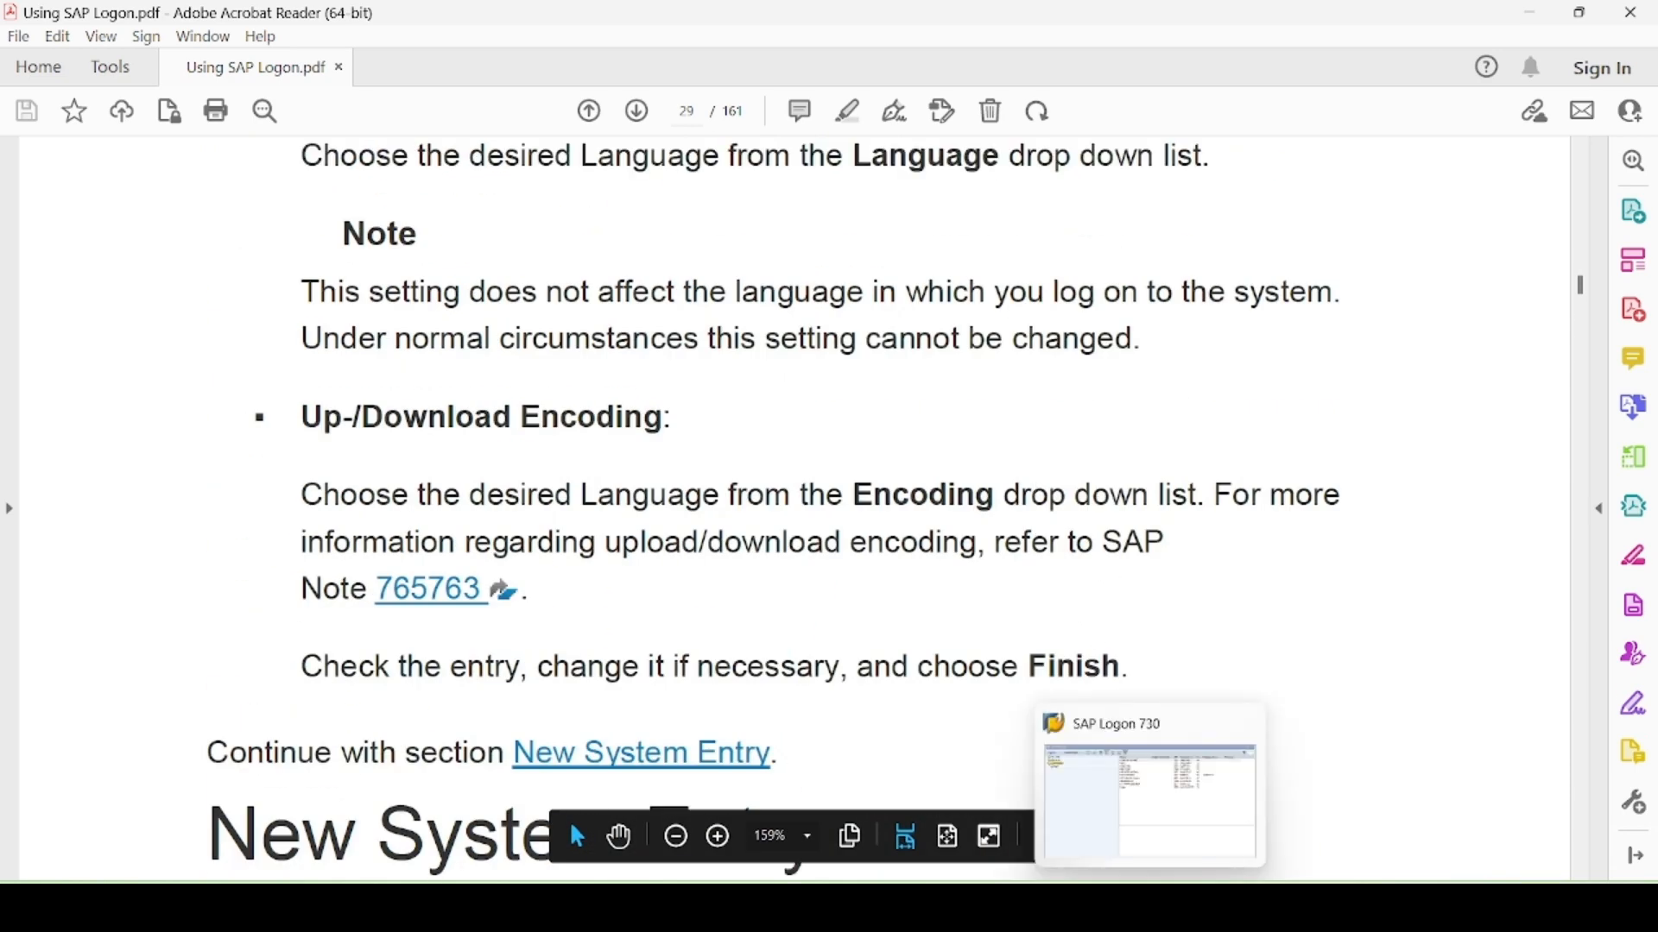
click(1150, 803)
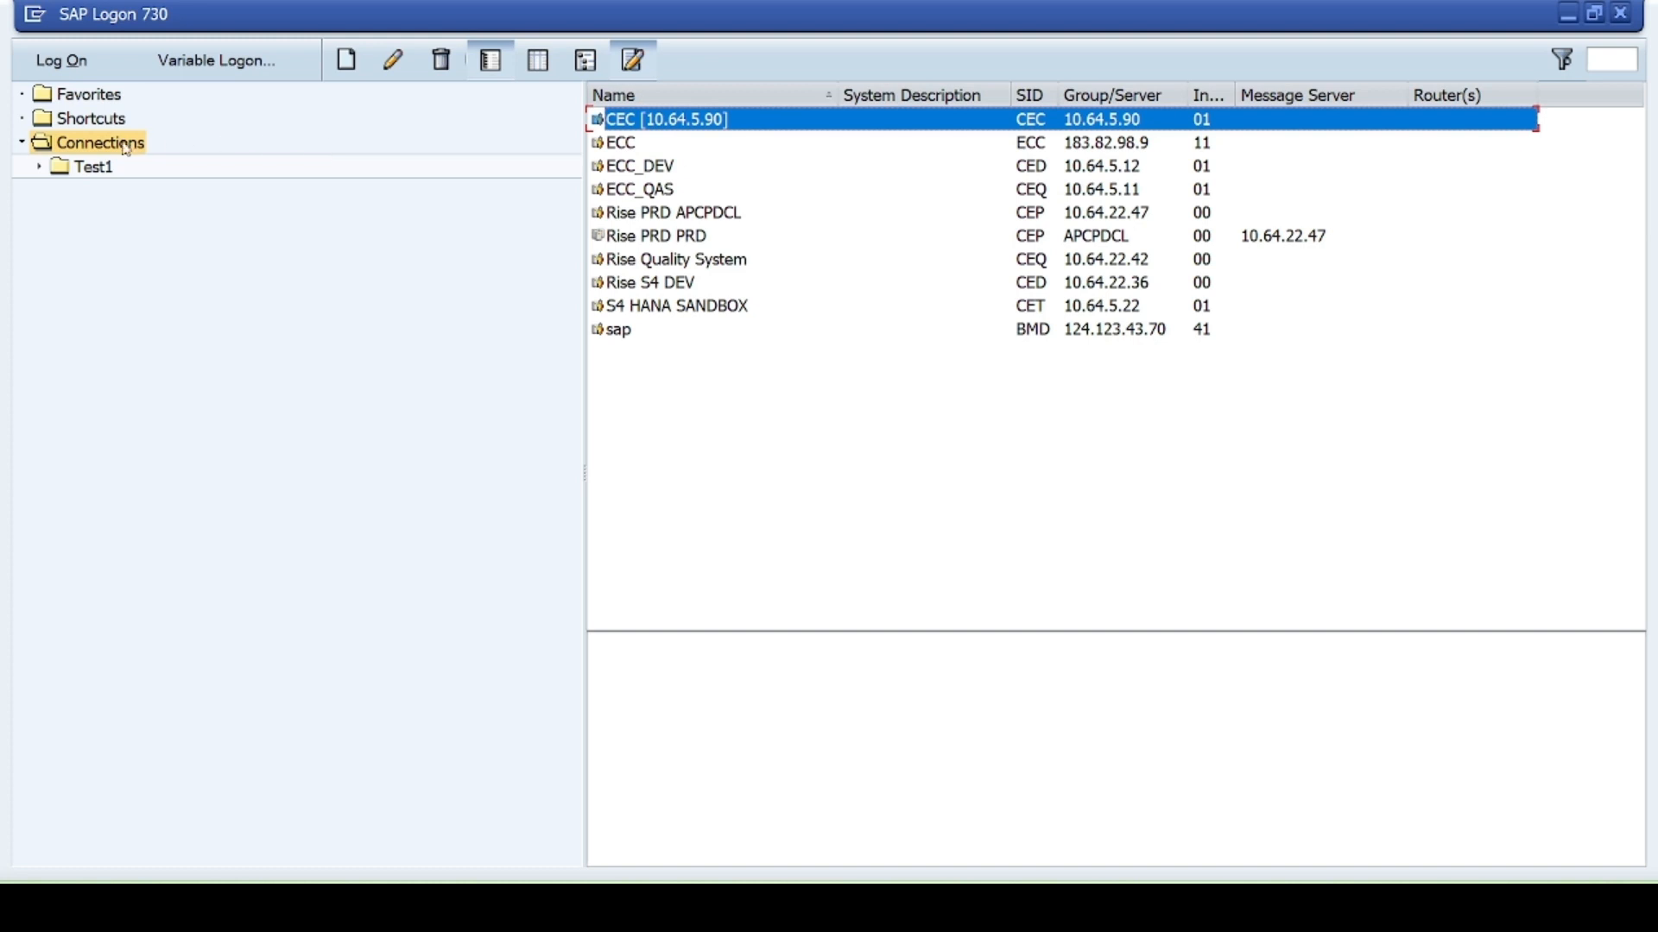
click(113, 150)
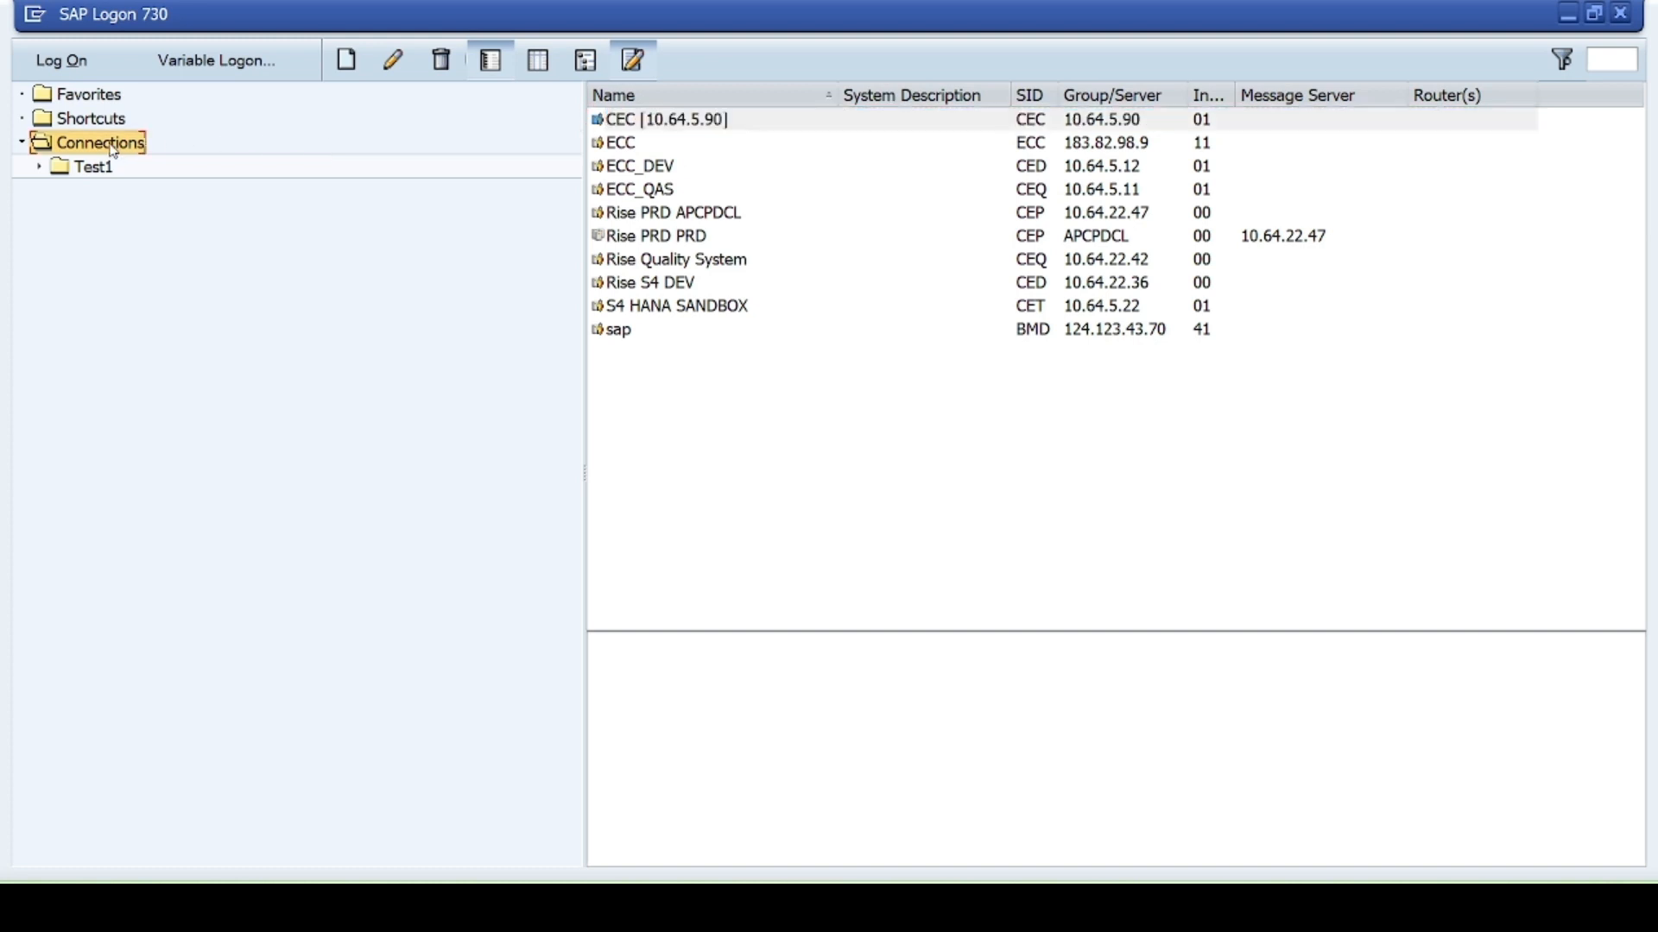
click(347, 60)
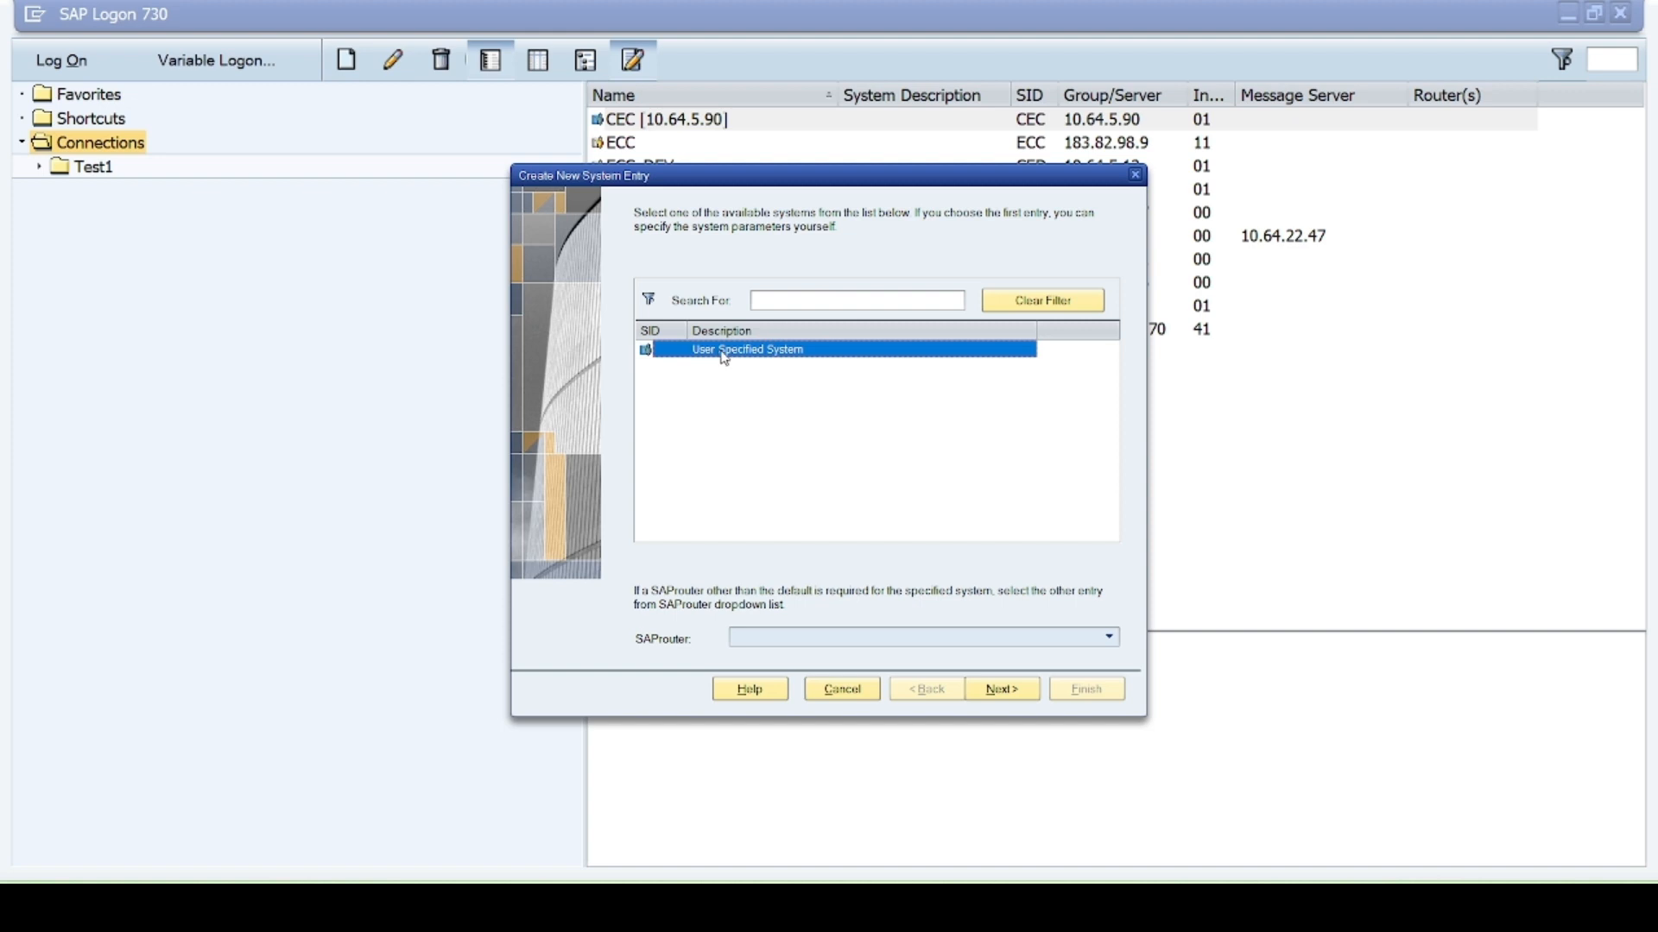
click(1001, 693)
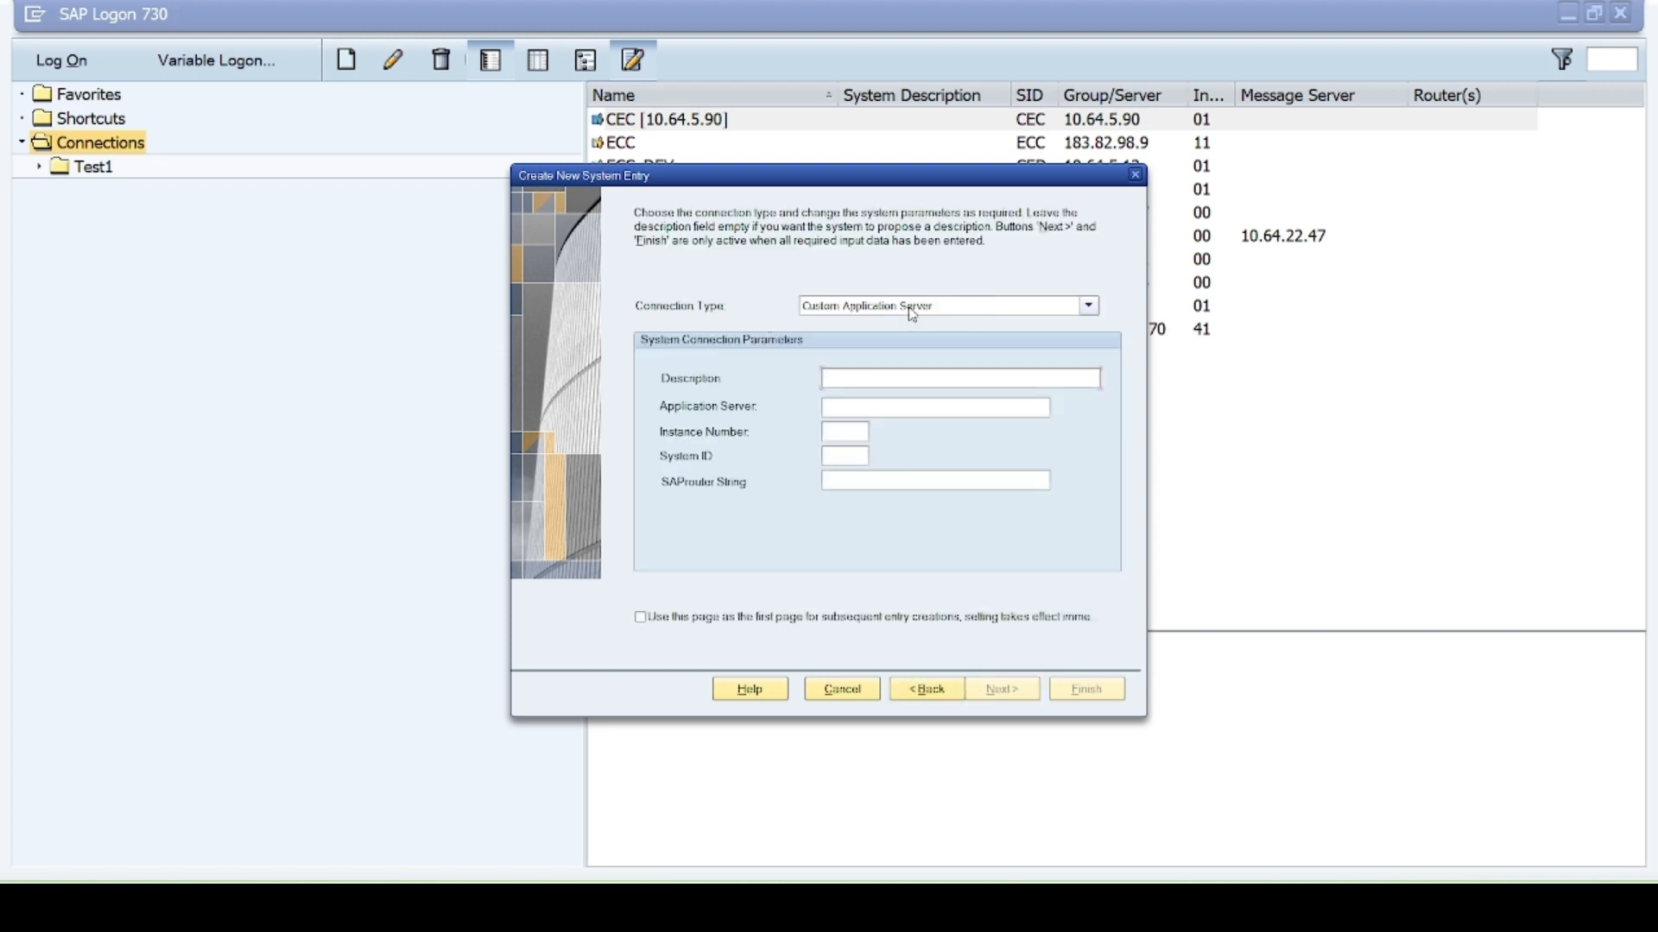
click(913, 308)
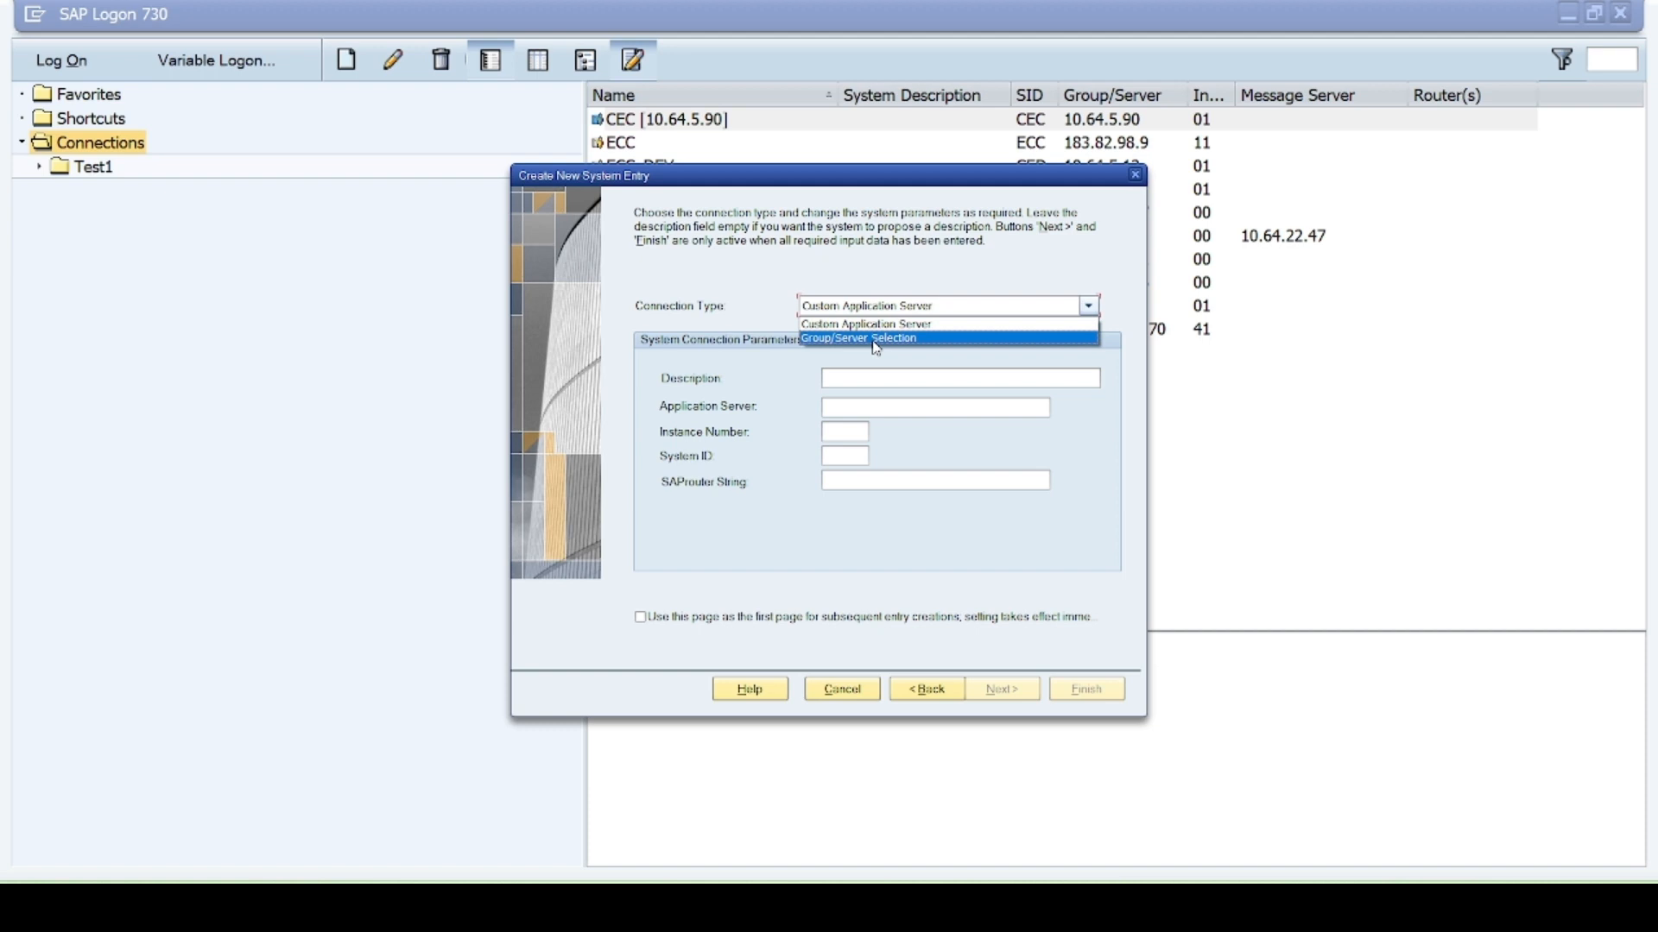
click(882, 329)
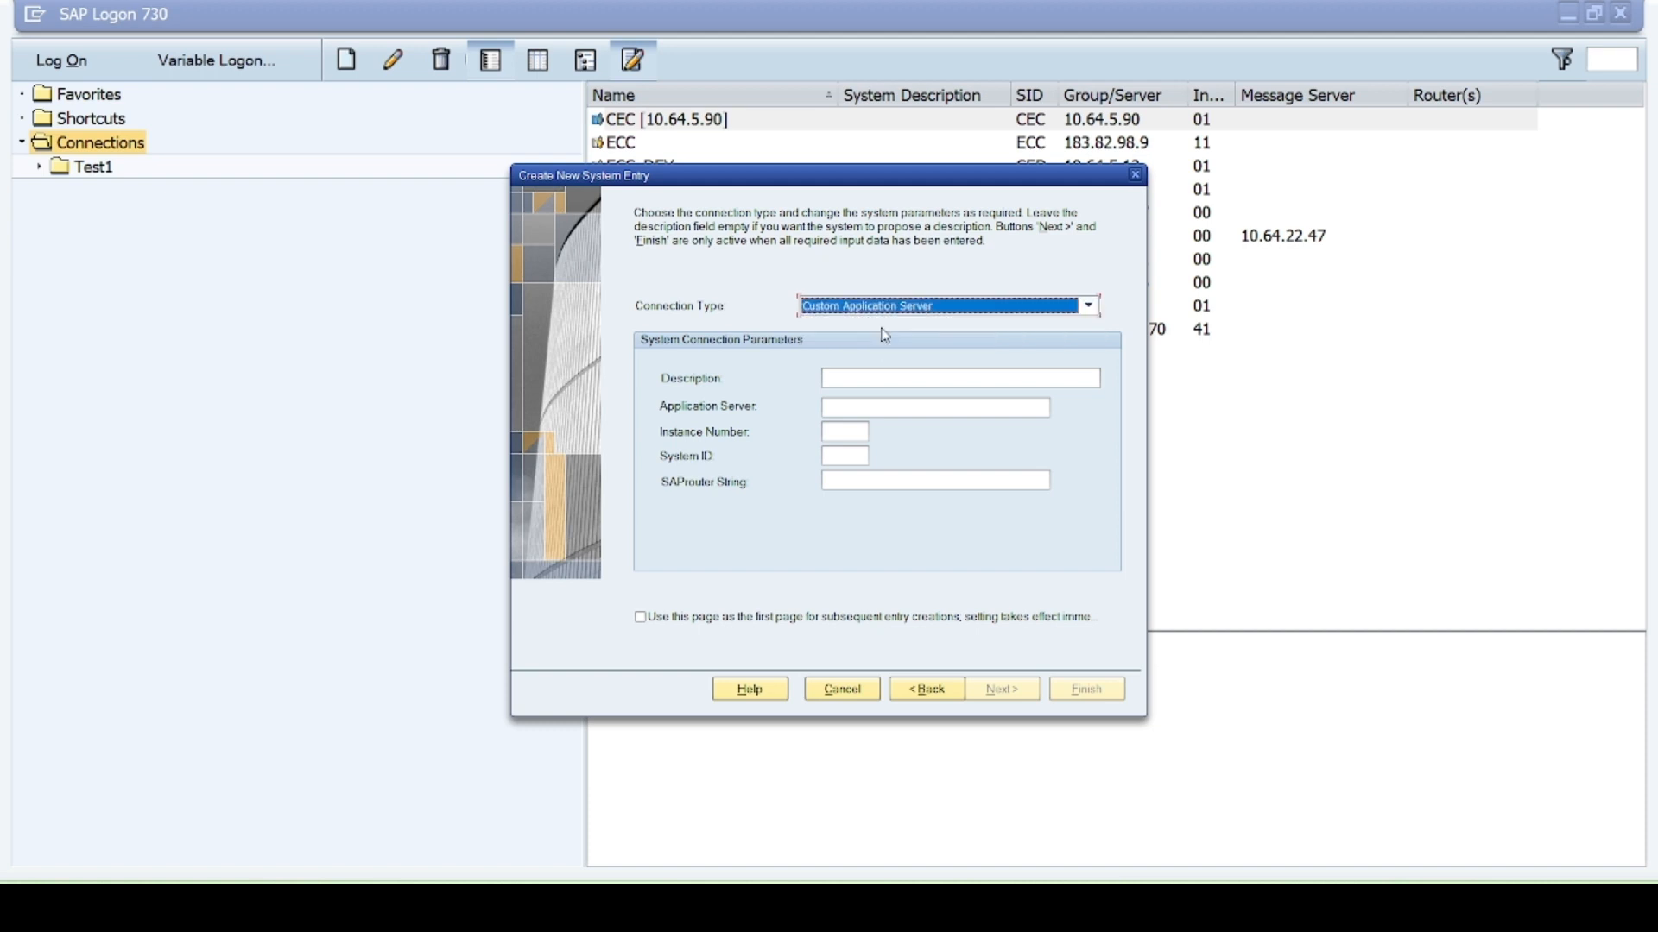
Step: Enter ECC PRACT as the description of the new system entry
click(849, 378)
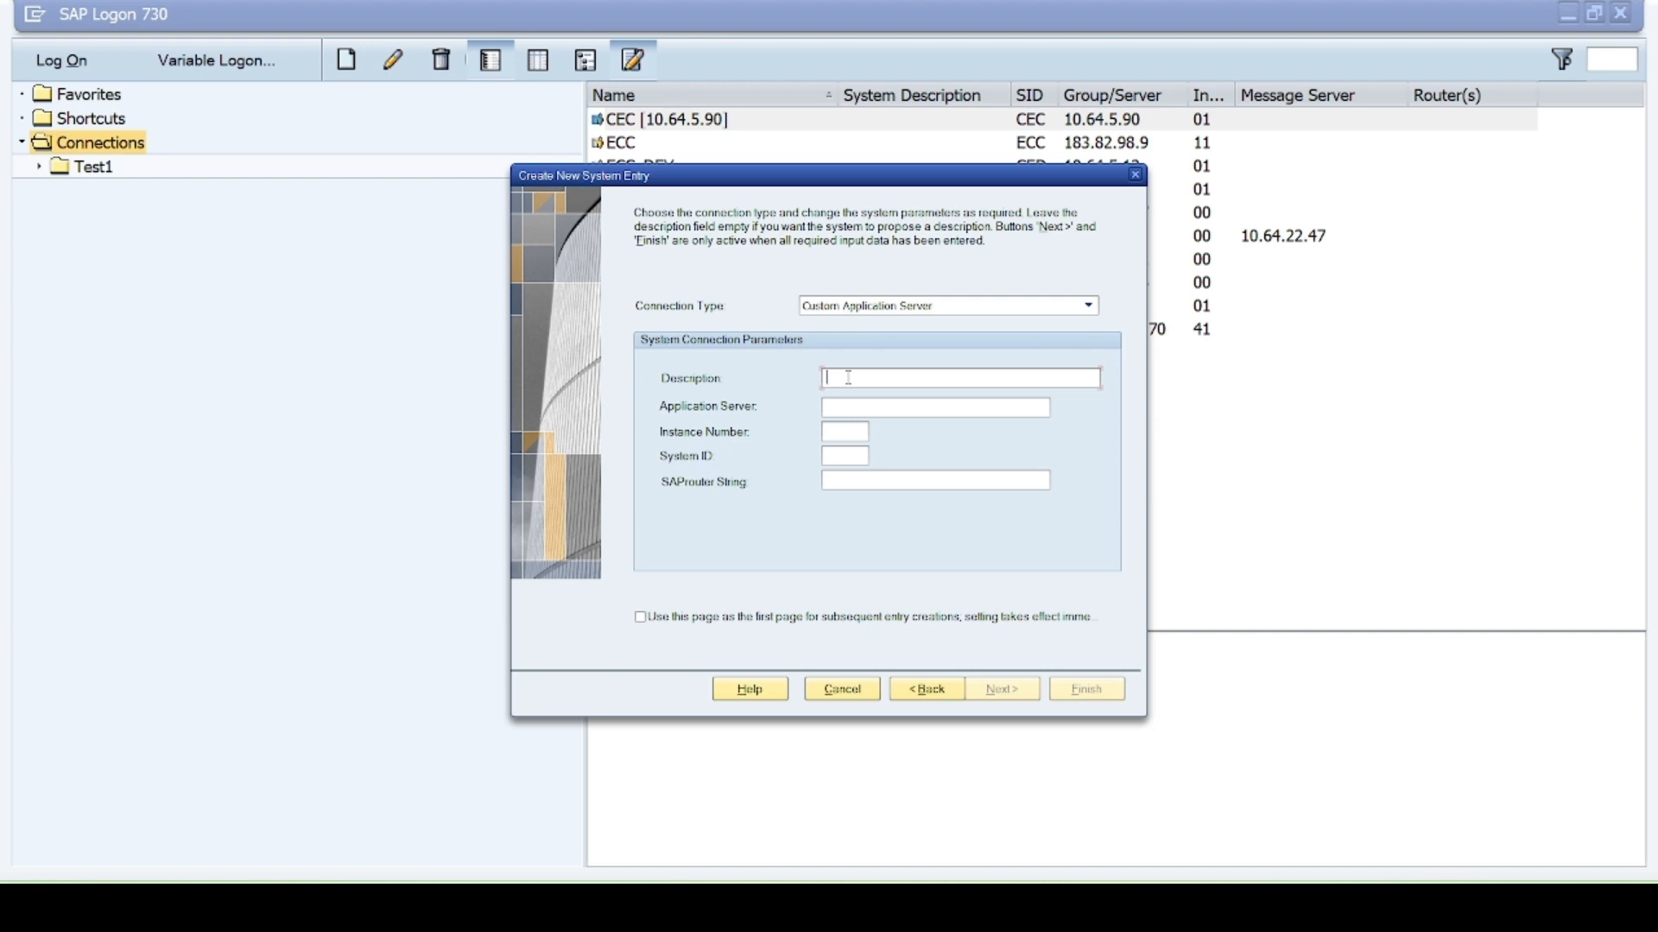
text(ECC)
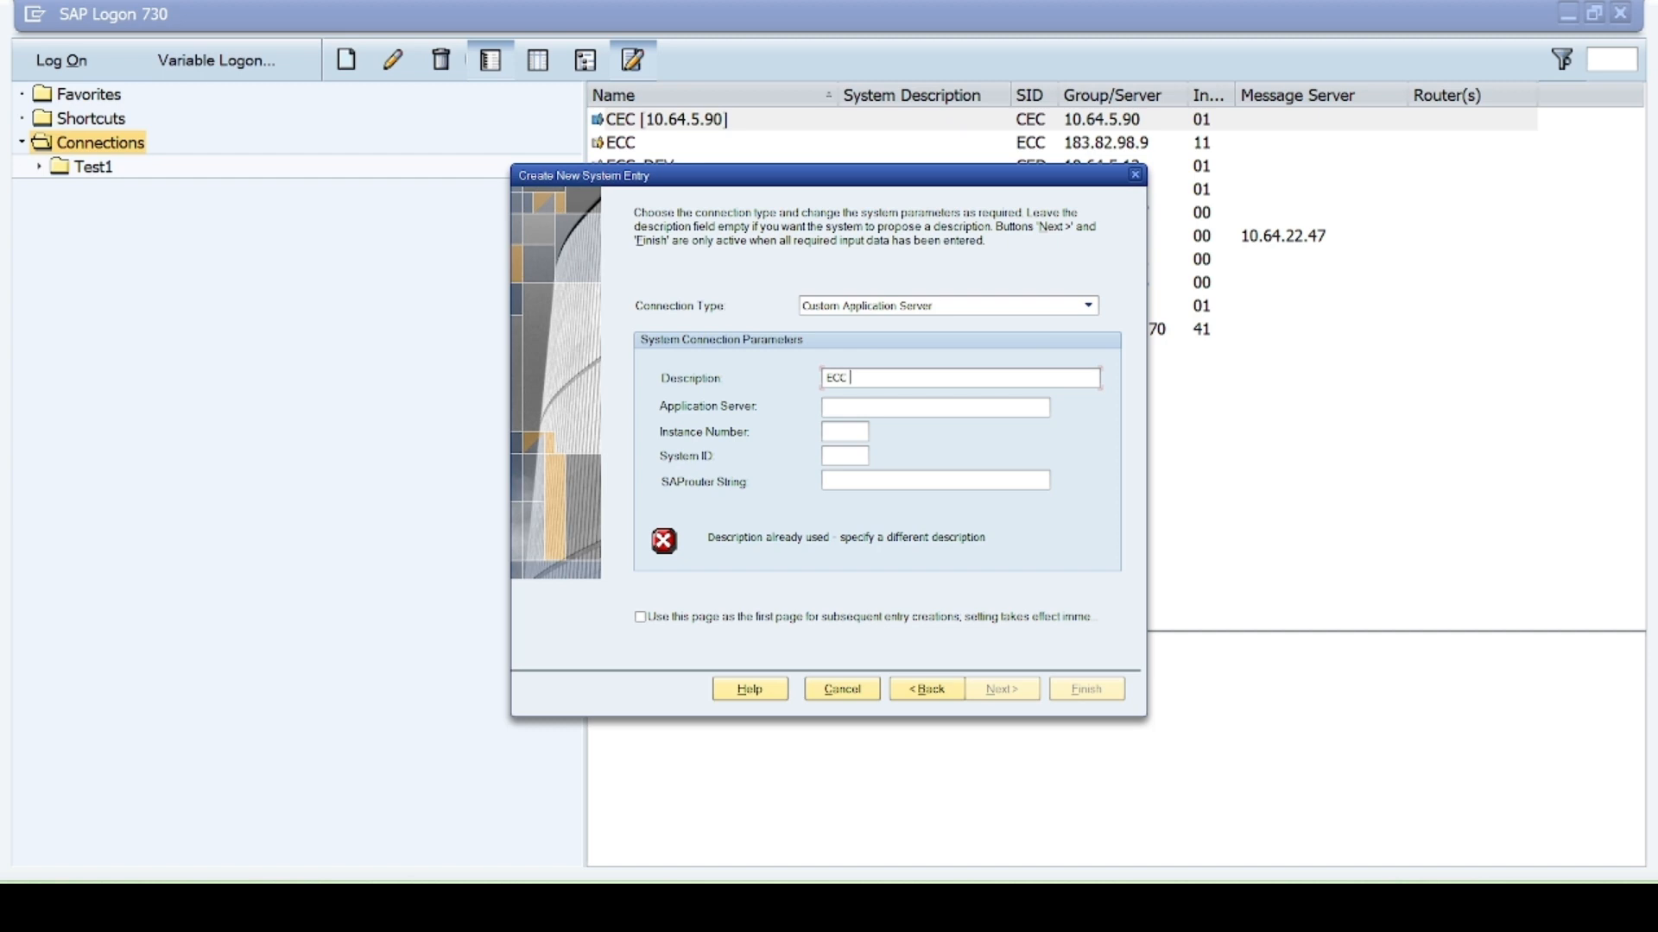
text( PR)
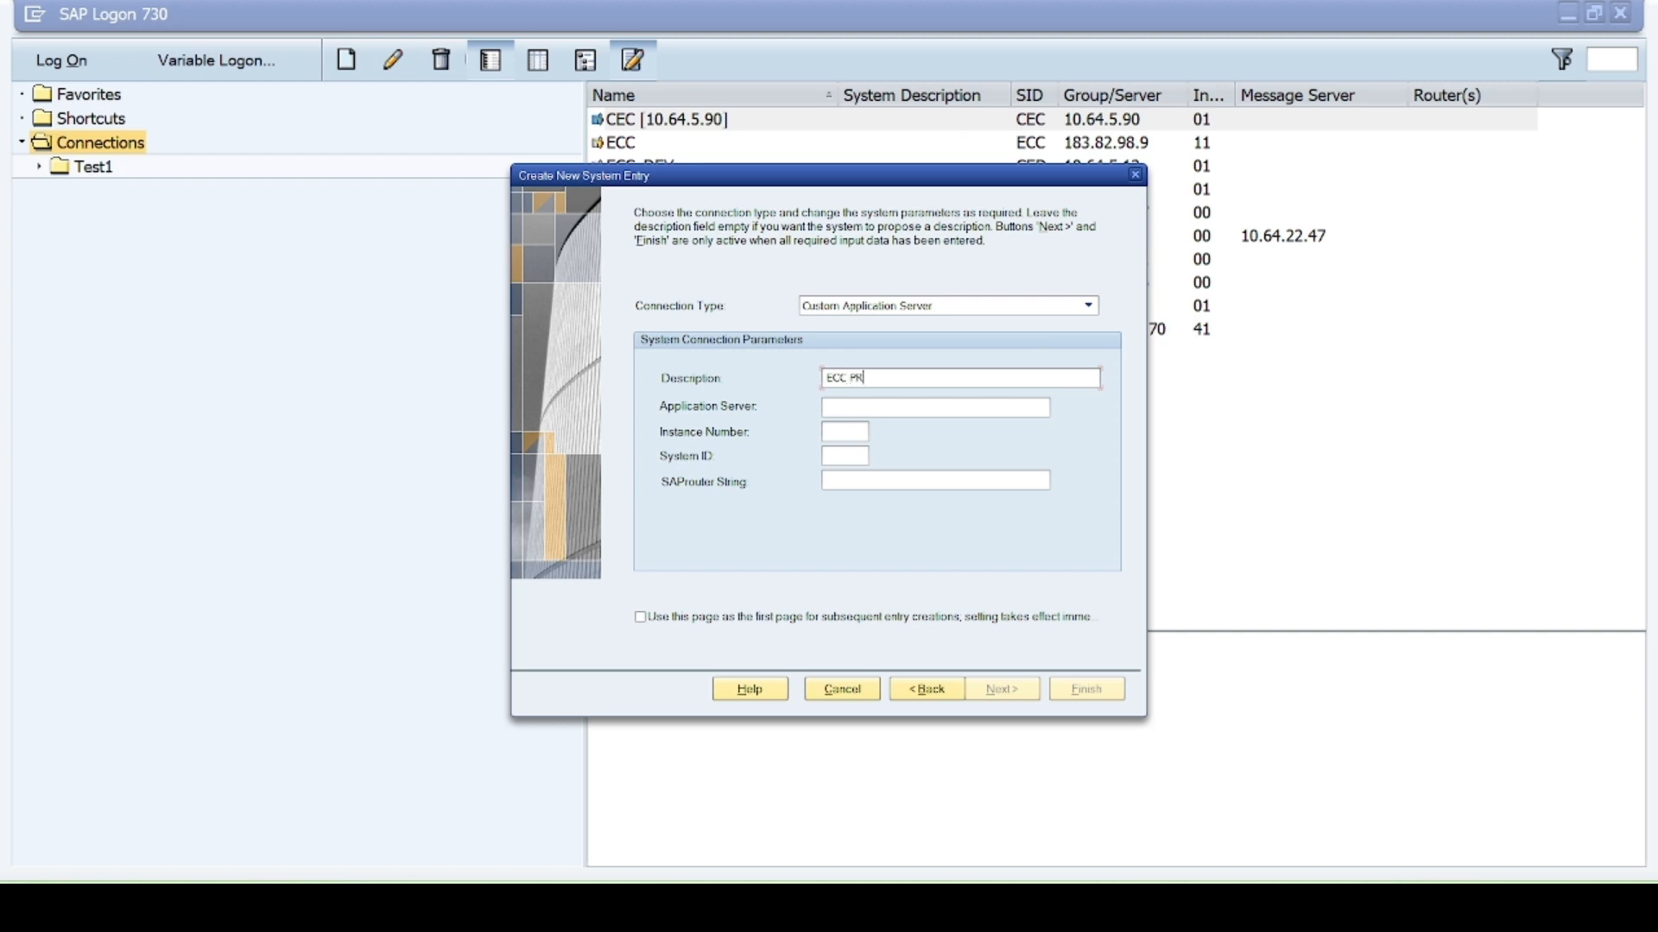
text(ACT)
Step: Set the application server to 182.82.98.9, the instance number to 11 and the system ID to ECC
click(825, 406)
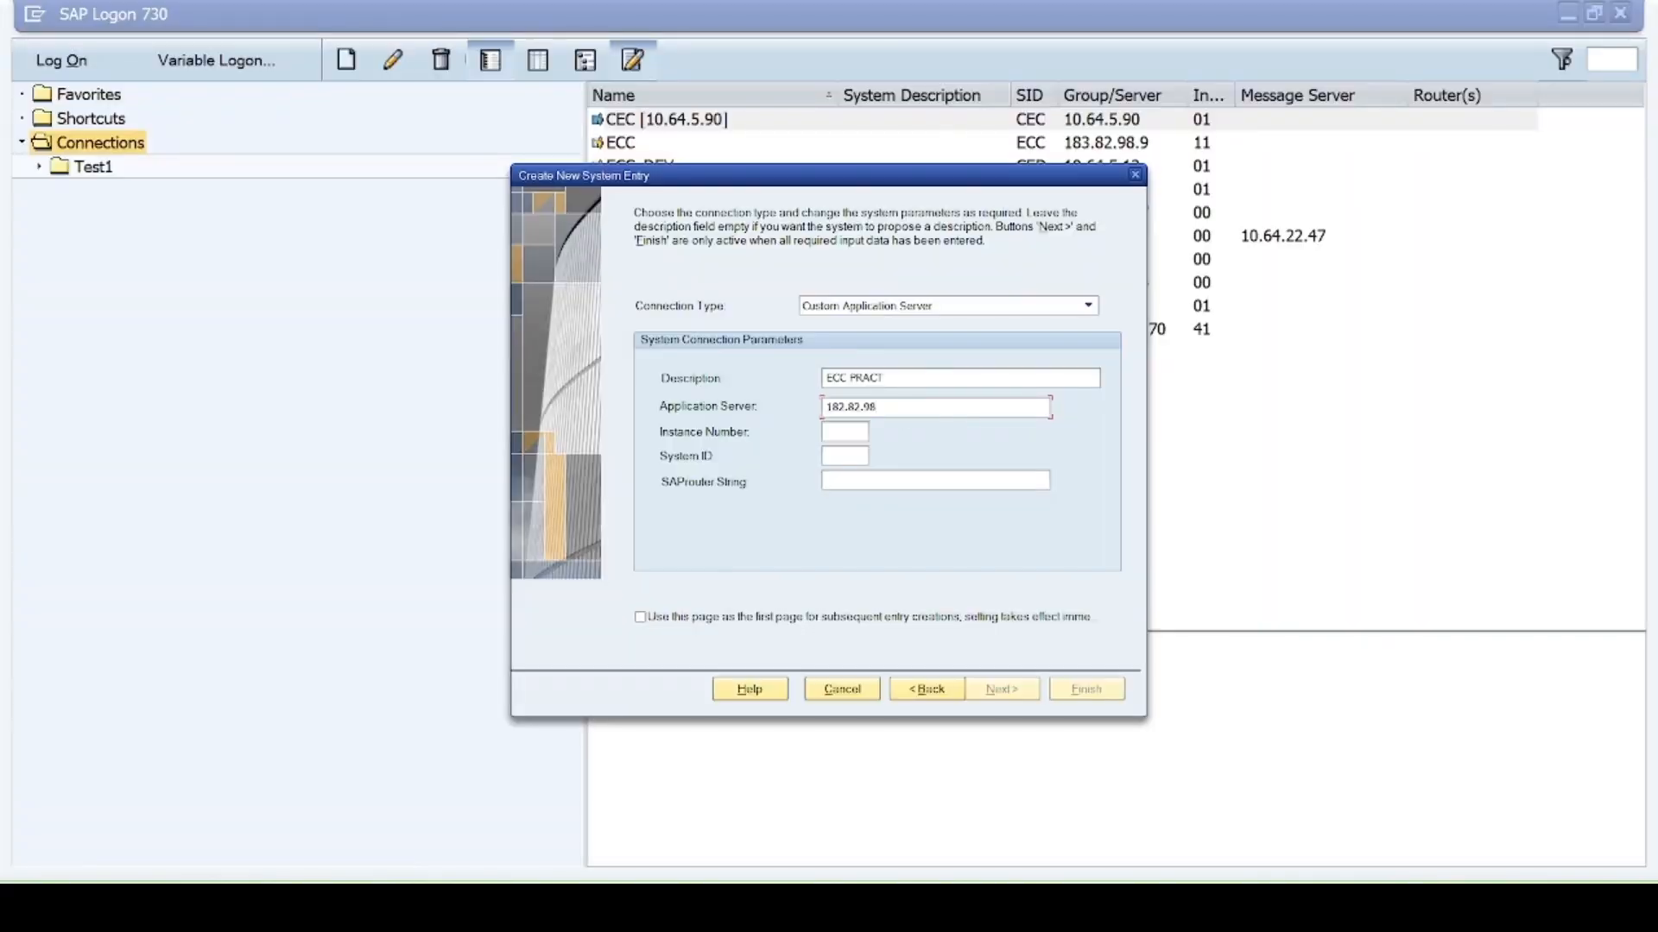
text(.98.9)
key(Tab)
text(11)
key(alt+Tab)
key(alt+Tab)
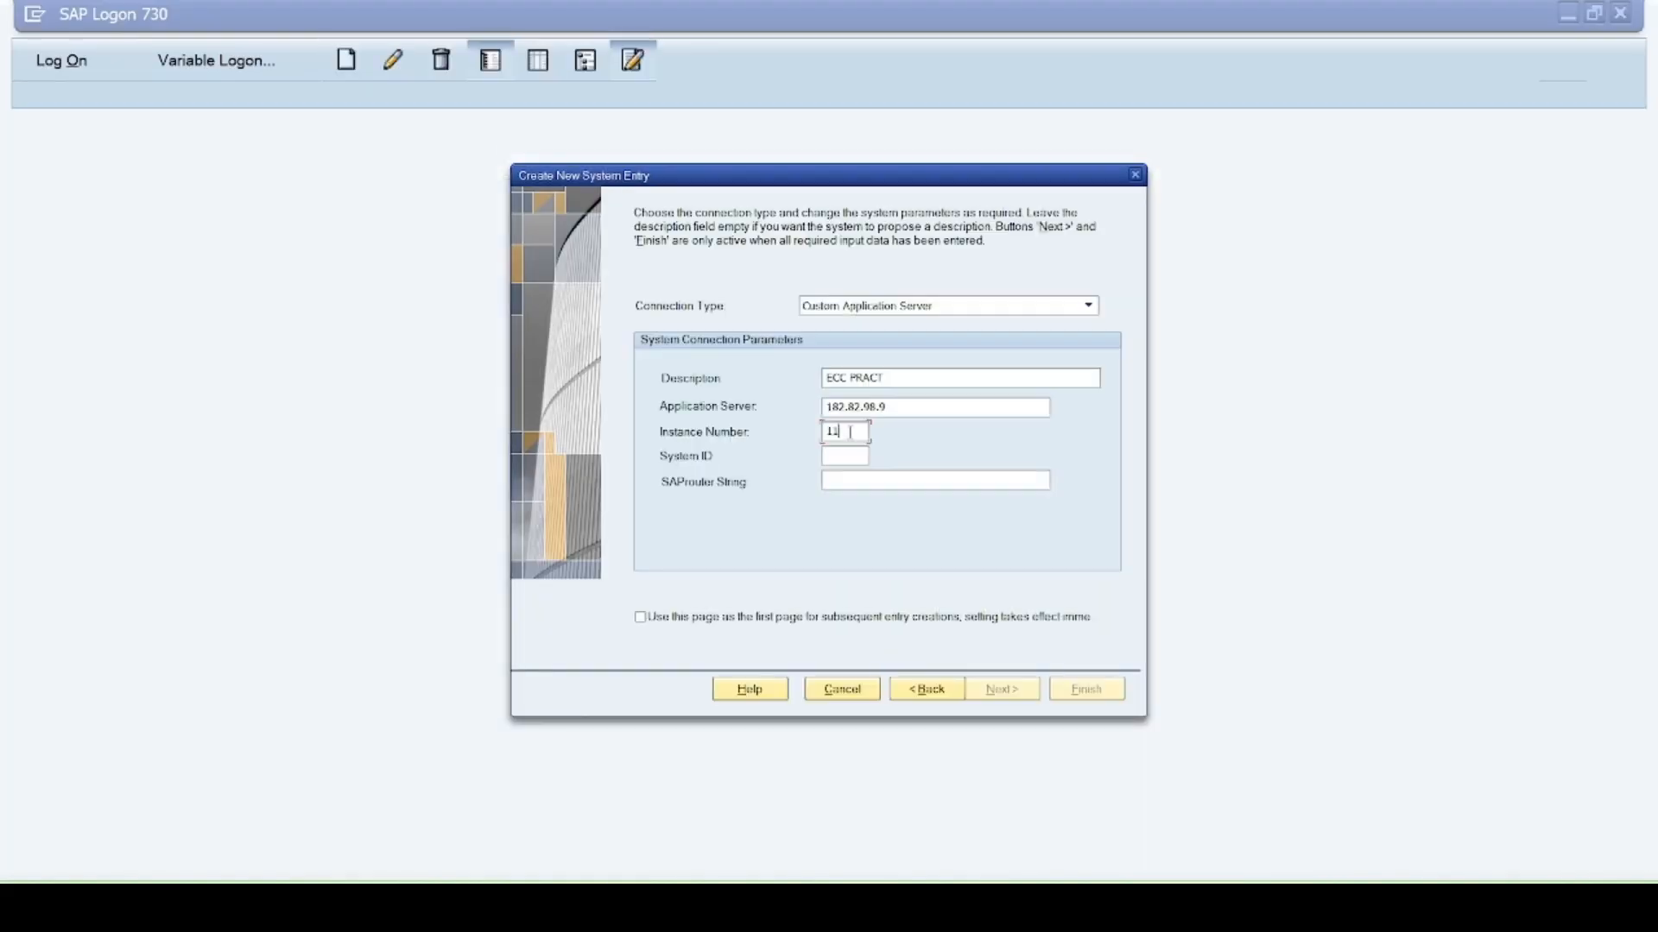
click(842, 455)
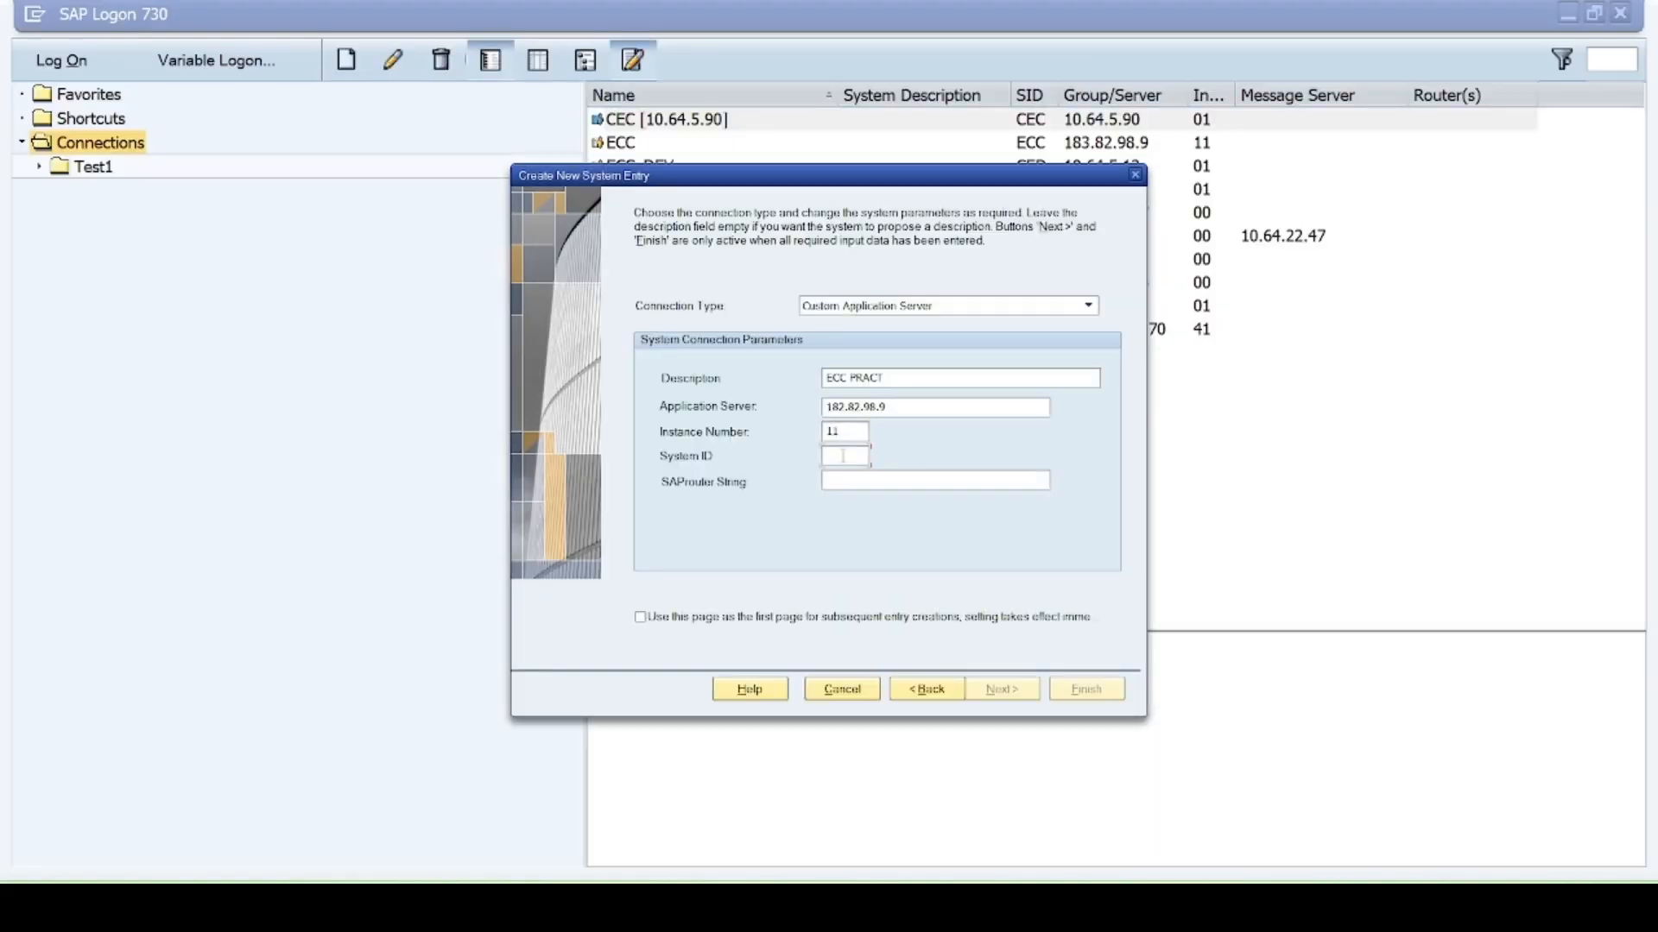
text(ECC)
Step: Accept the default network, language and encoding settings and finish creating the system entry
click(999, 688)
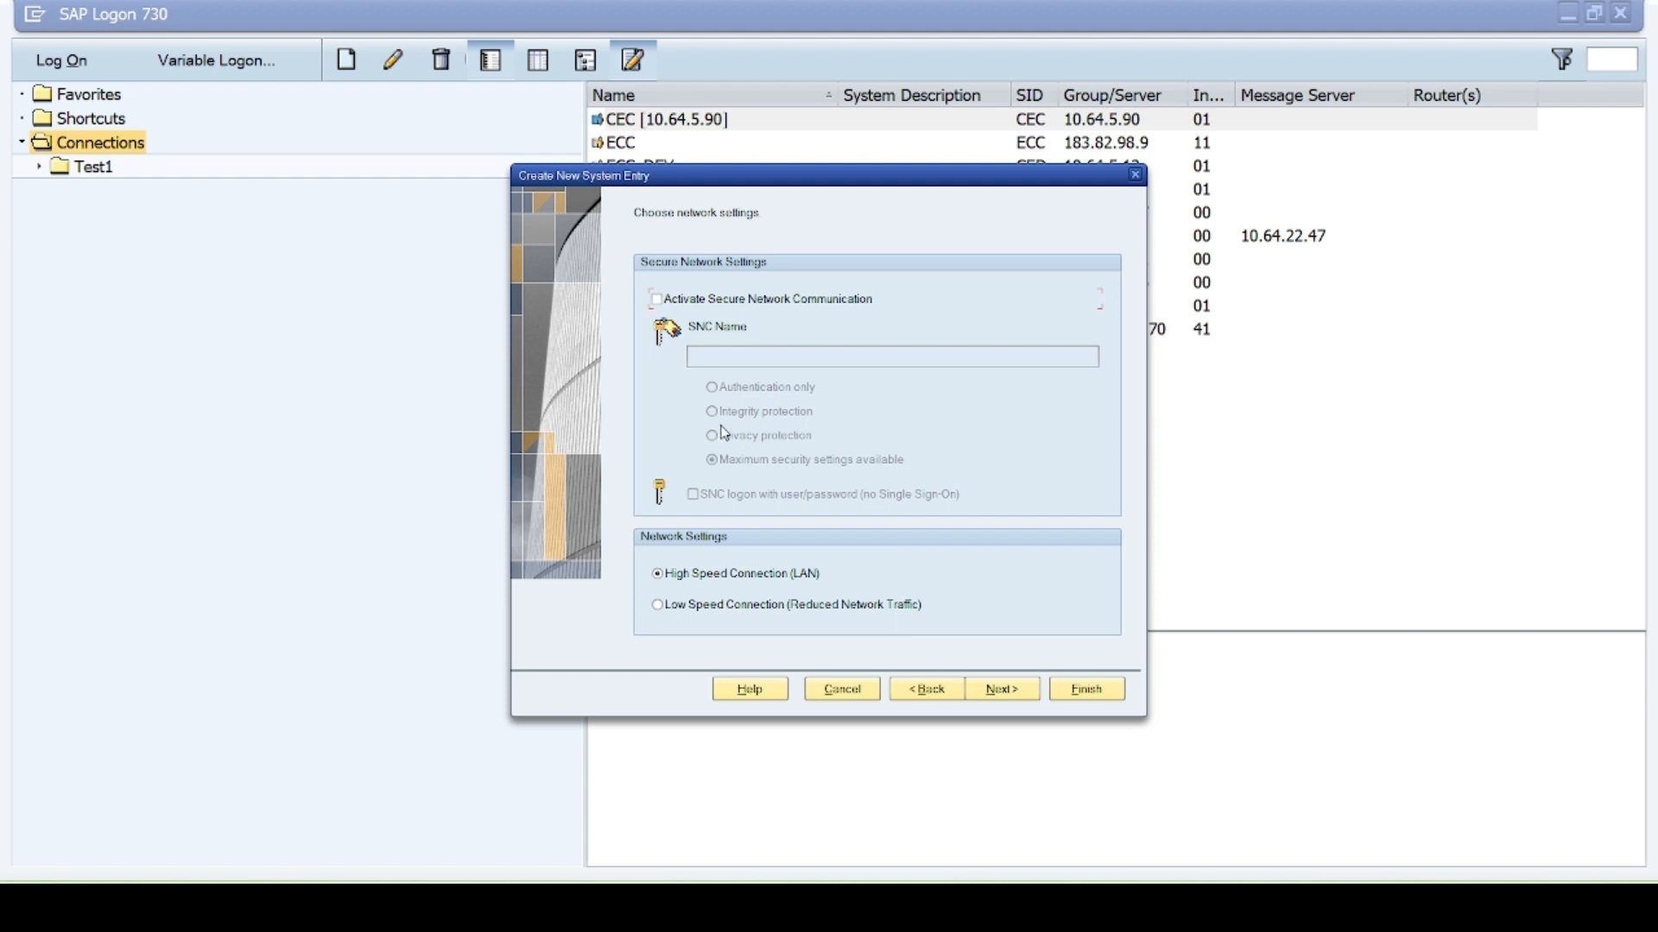
click(1005, 690)
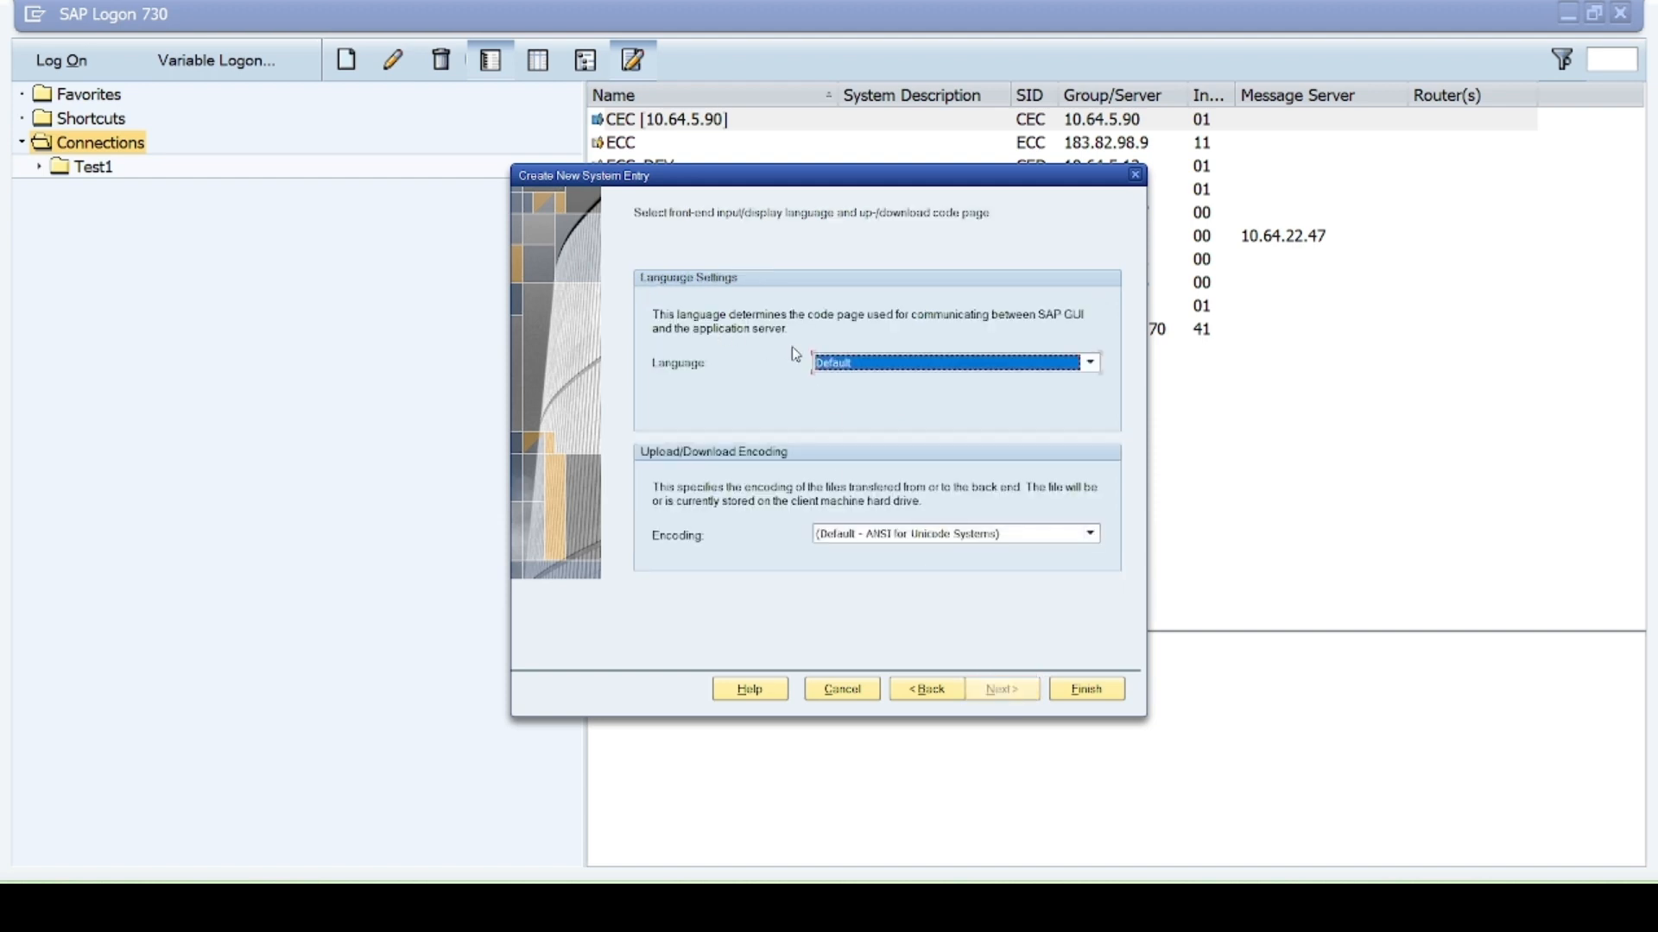
click(900, 371)
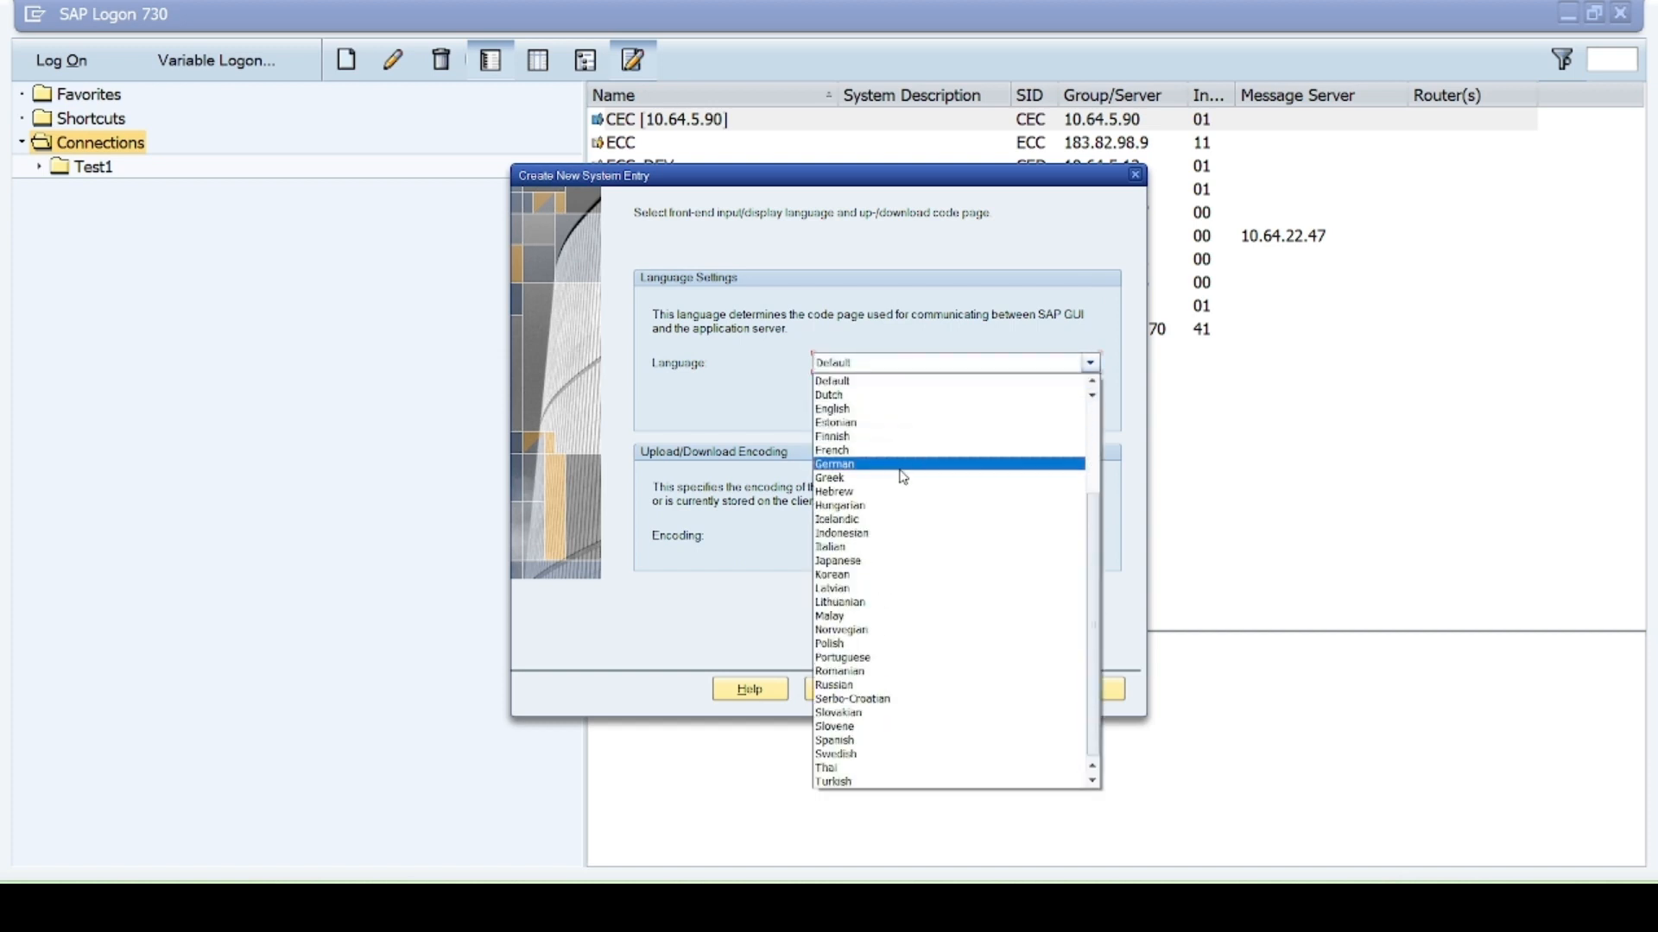
scroll(902, 477, up, 3)
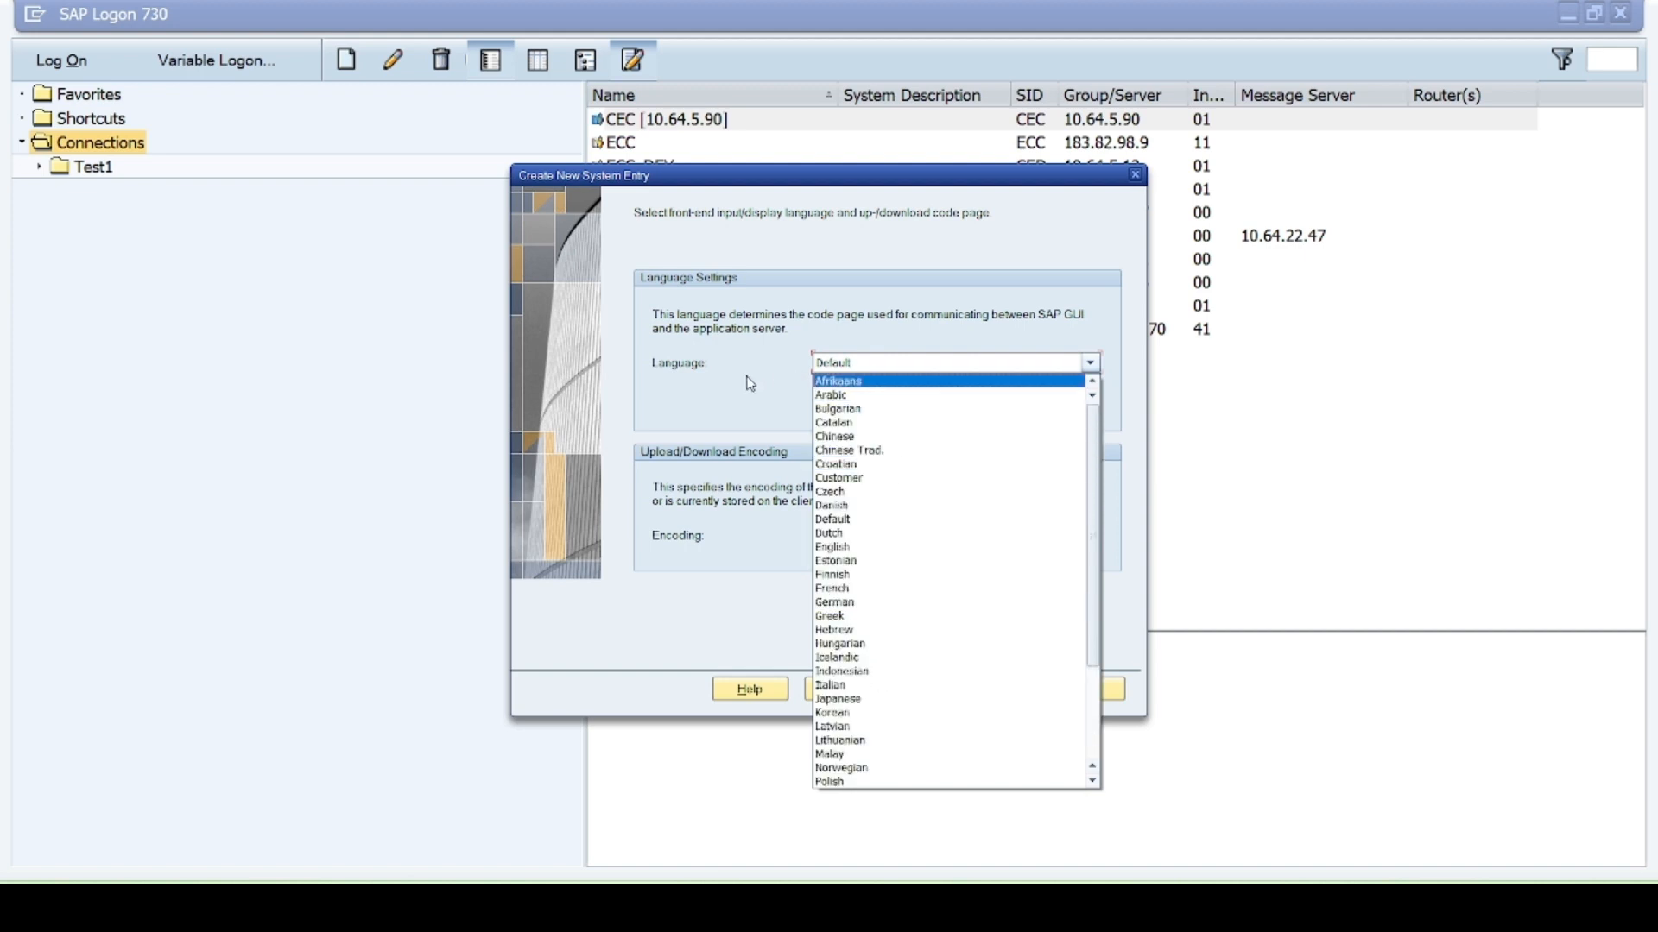
click(719, 399)
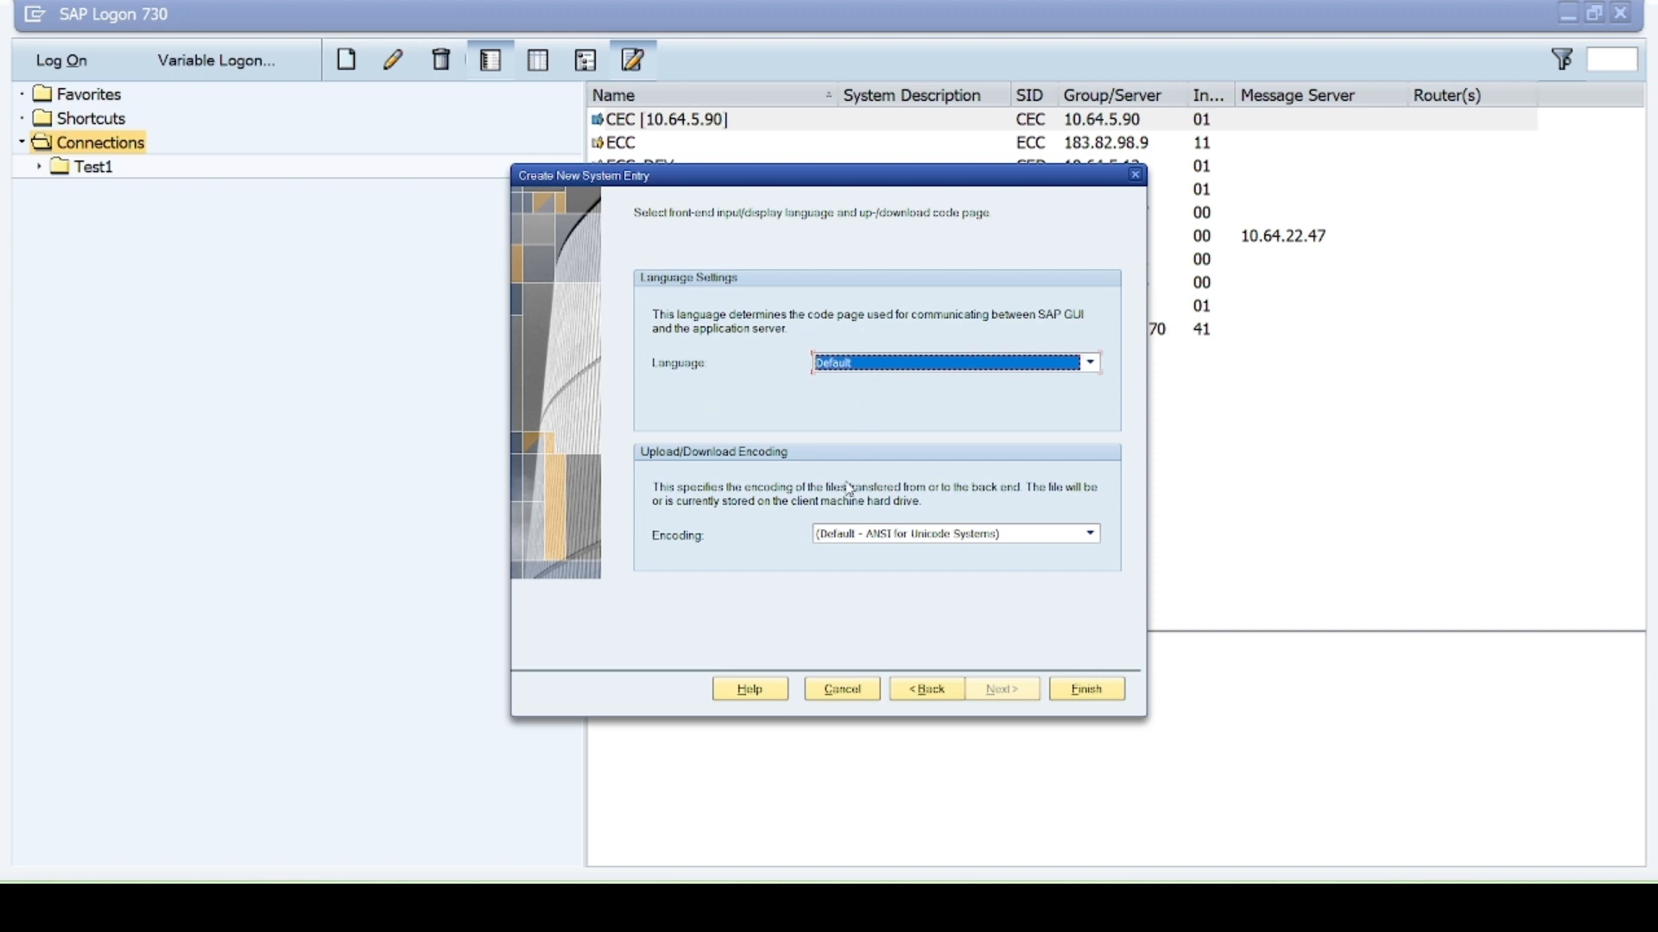
click(1098, 693)
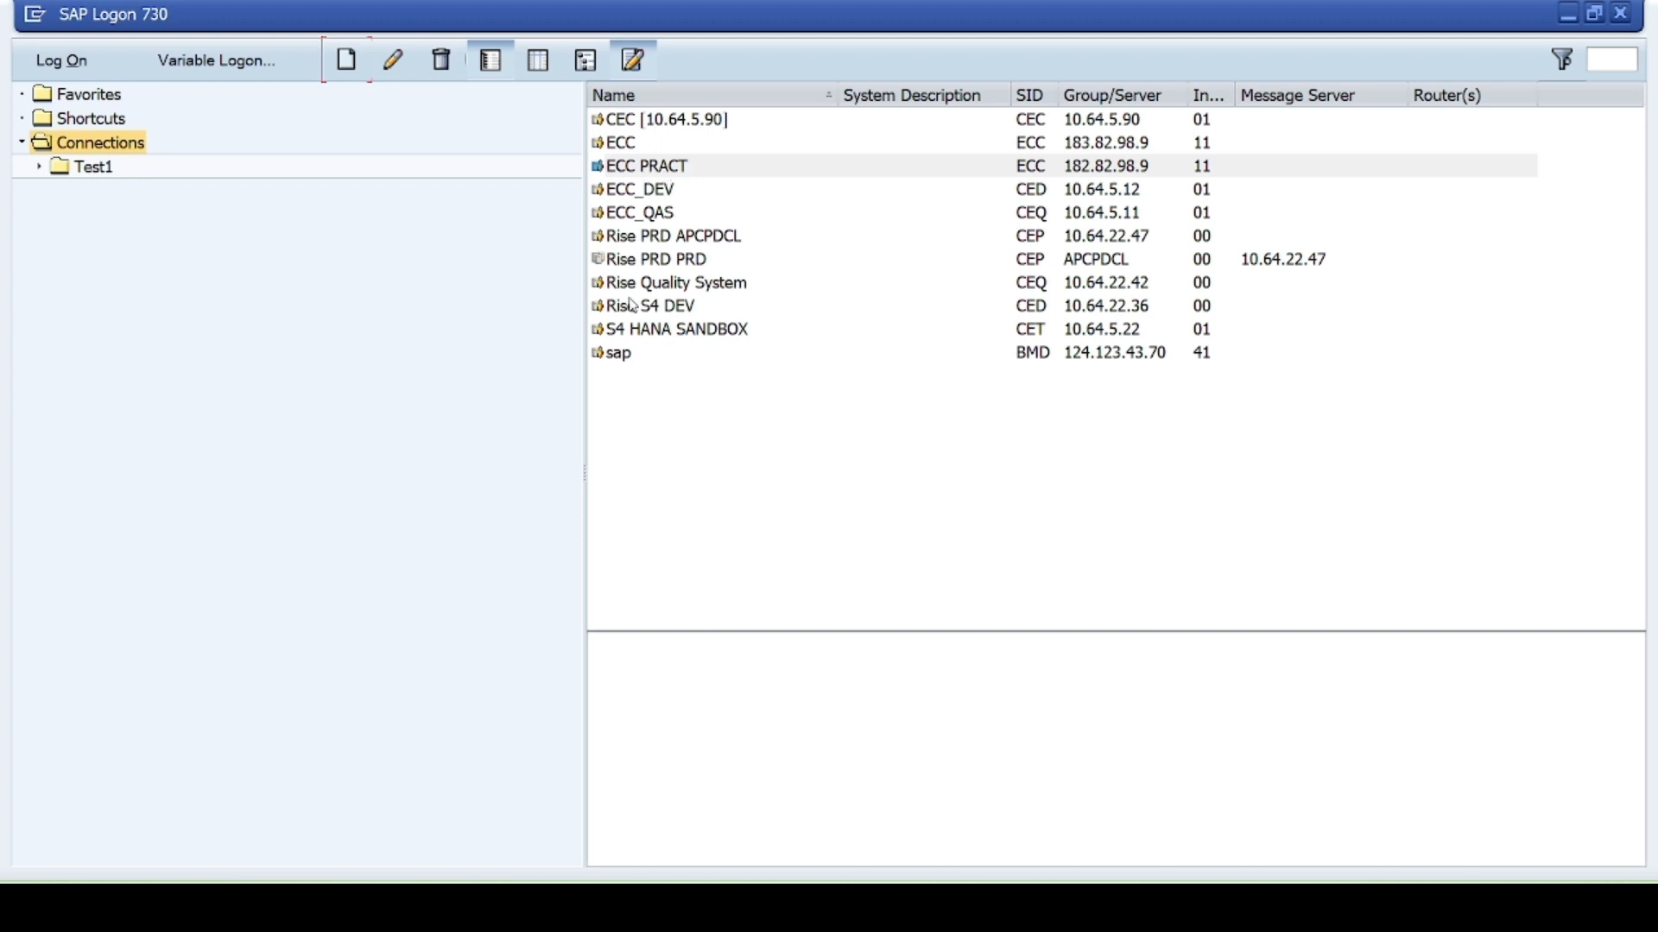
Step: Try to log on through the ECC PRACT connection twice, declining the detailed error description each time
click(660, 171)
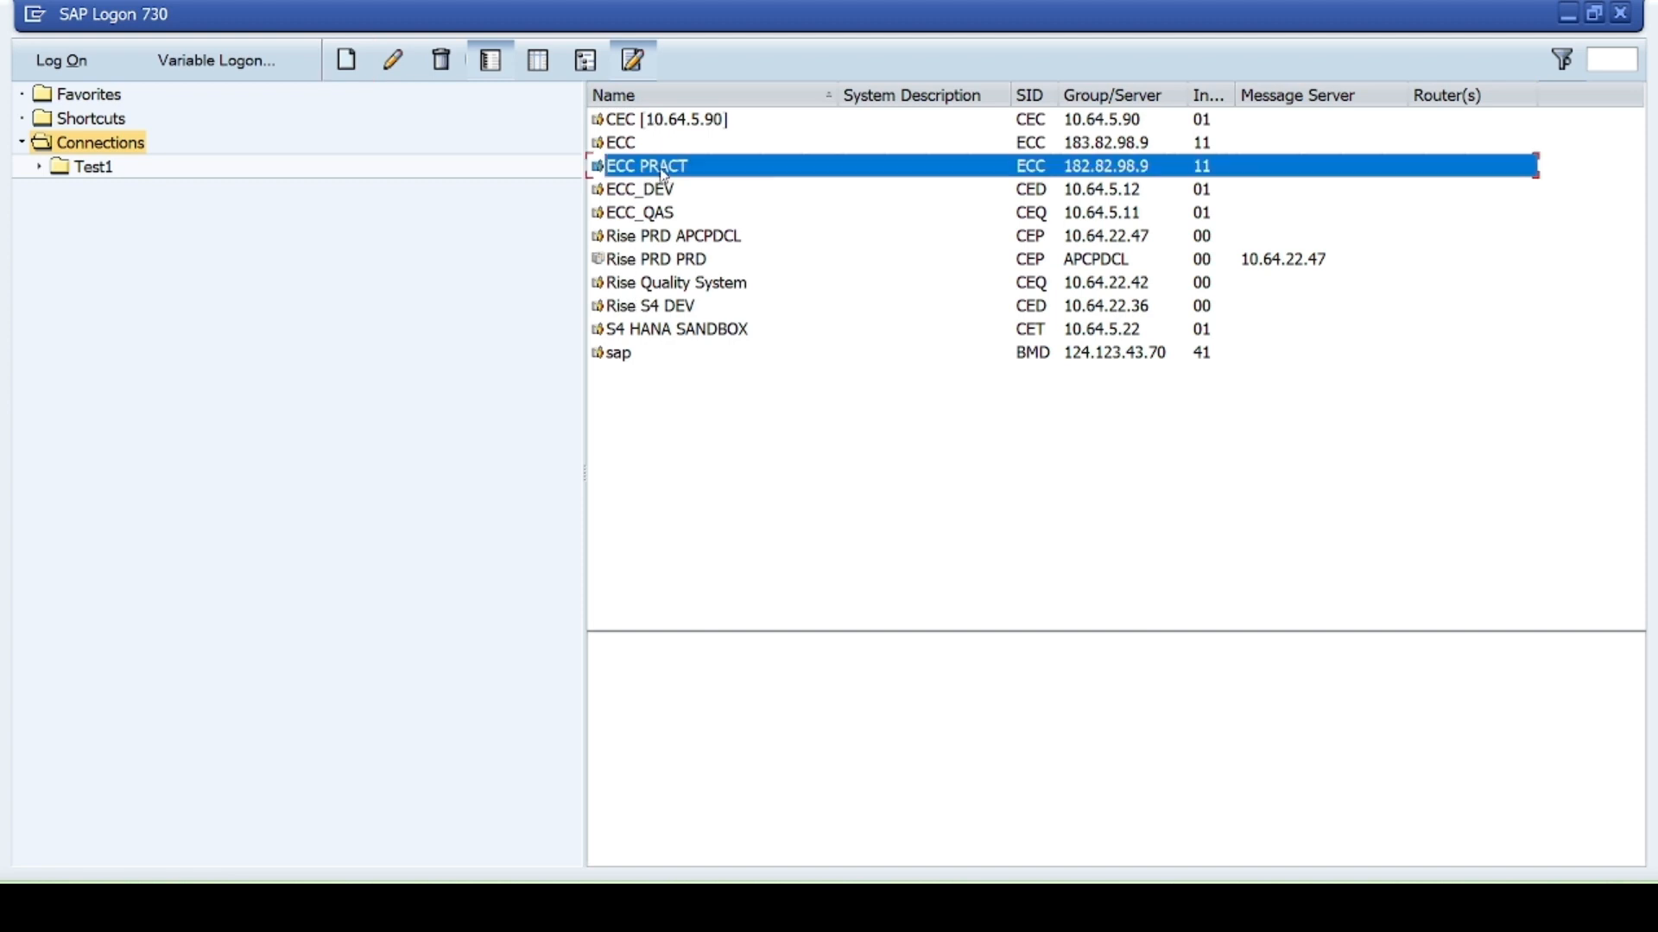
double_click(712, 168)
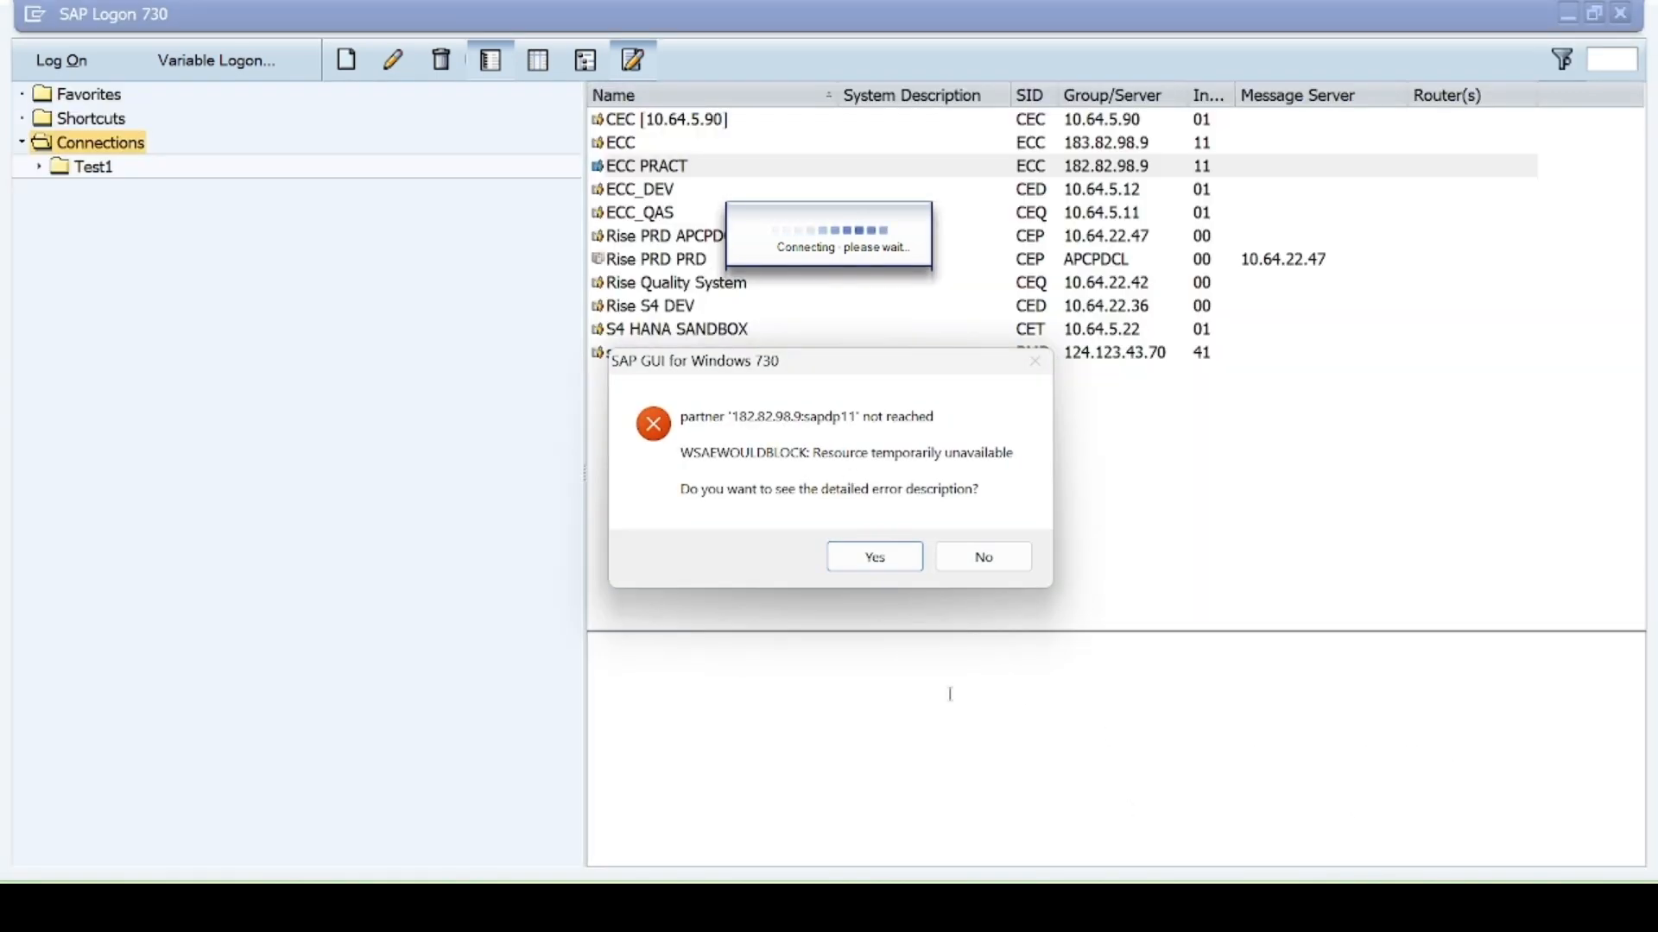
click(984, 556)
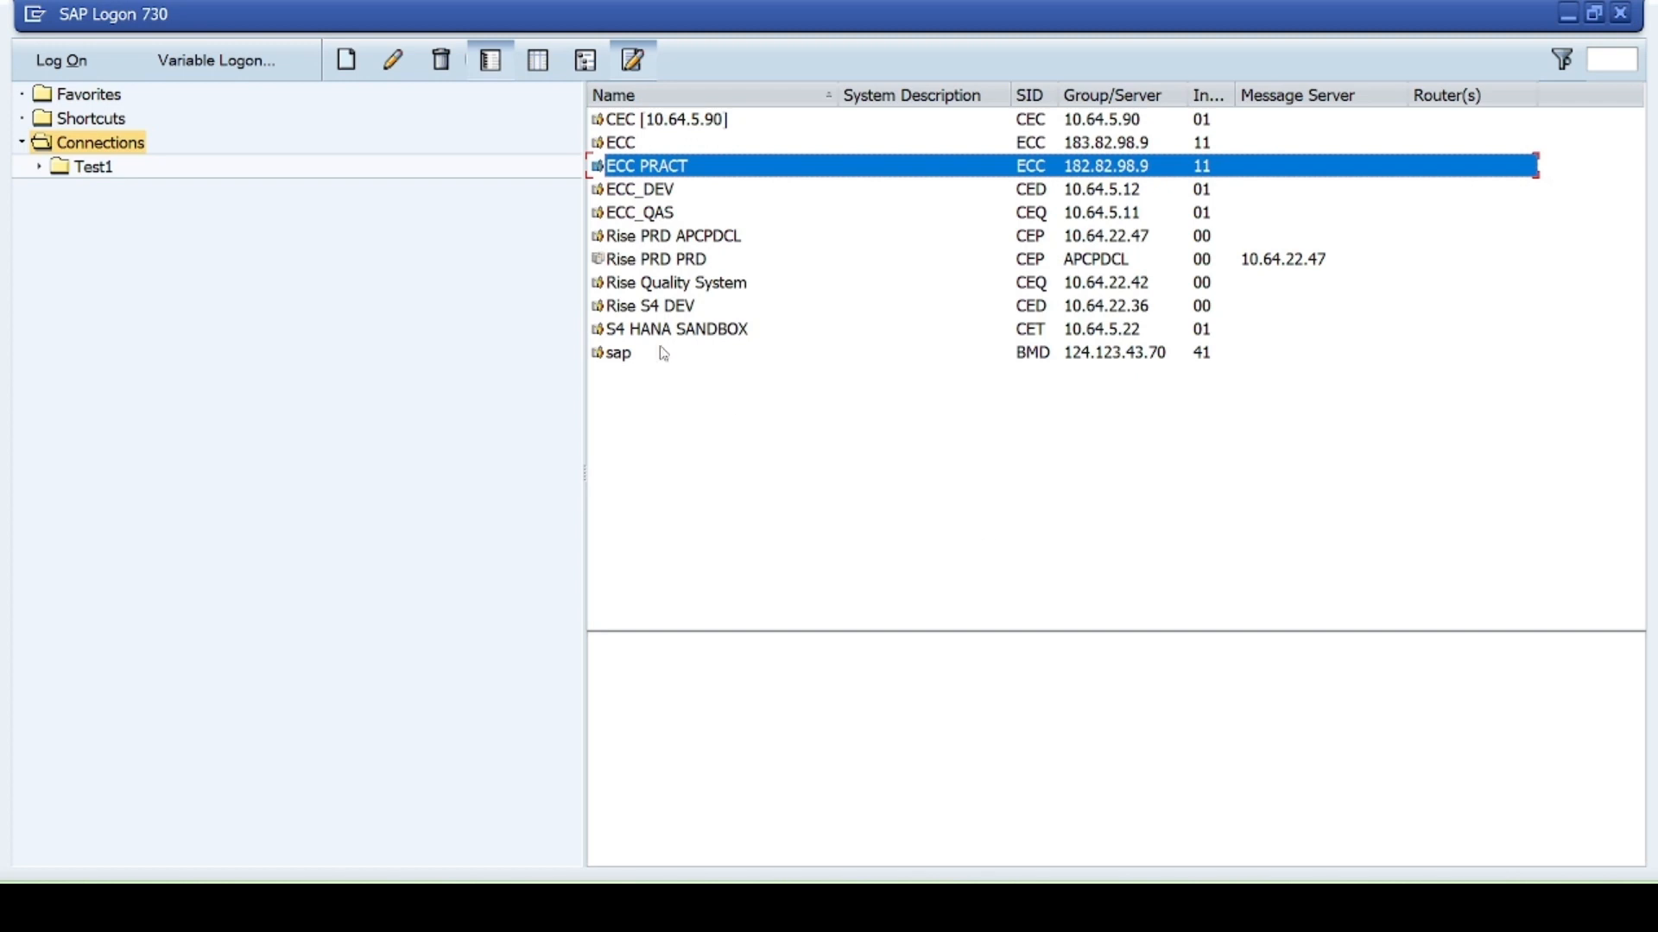
double_click(706, 174)
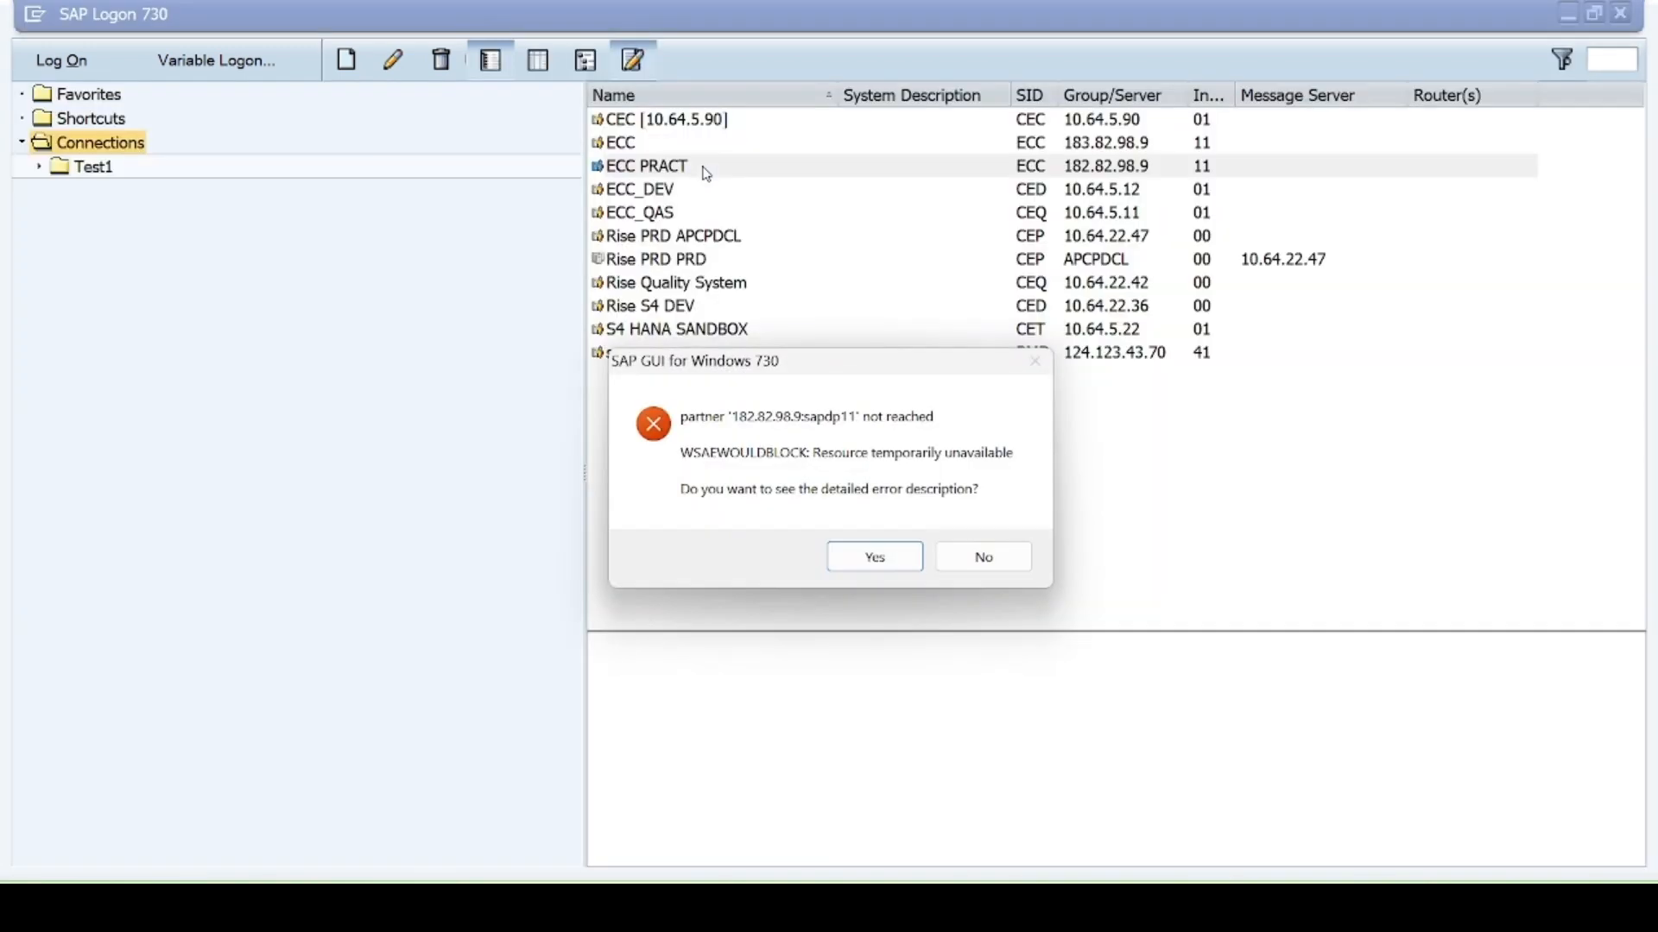
click(983, 559)
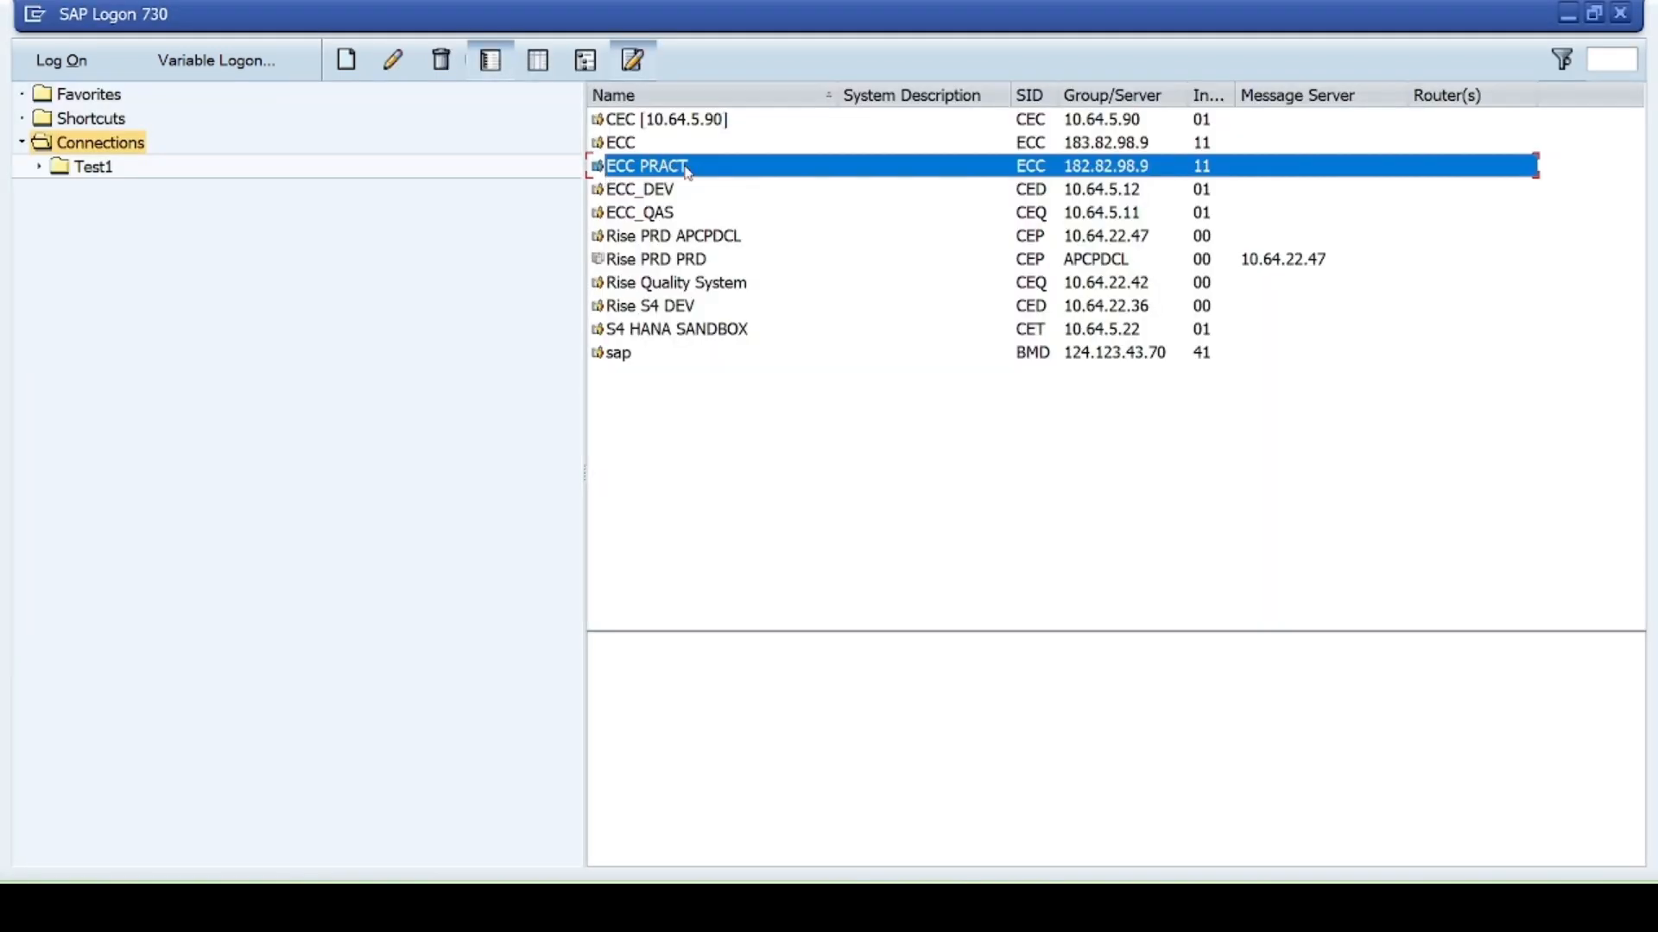
Step: Edit the ECC PRACT entry and set its application server to 183.82.98.9
click(394, 62)
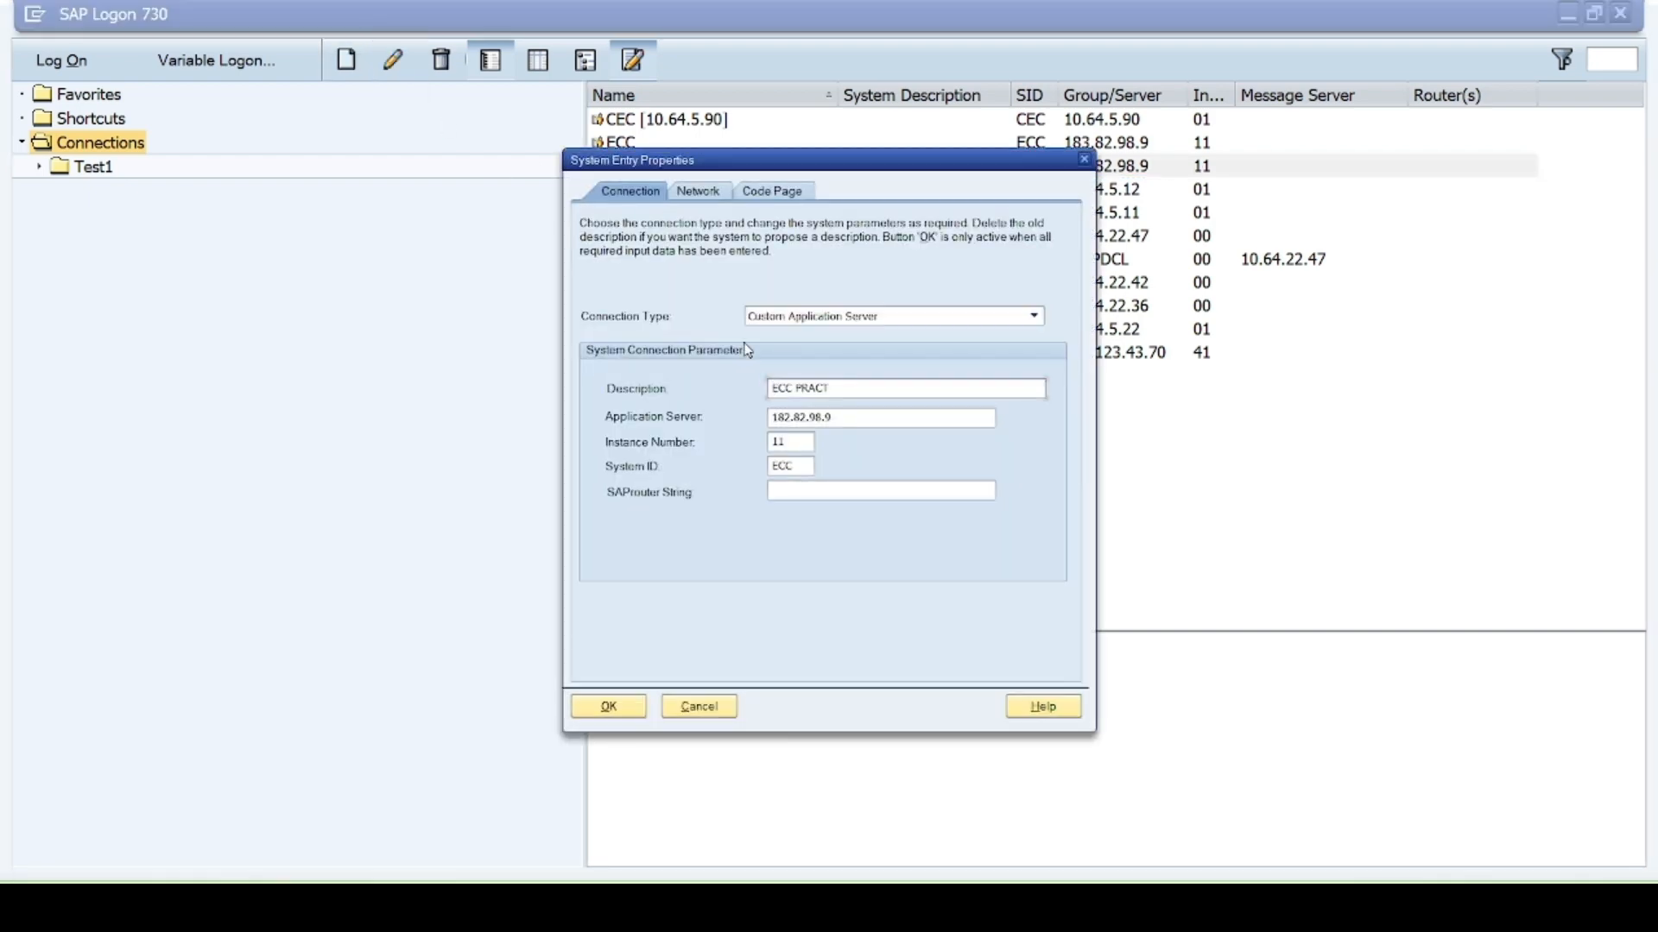
double_click(789, 417)
click(790, 422)
key(BackSpace)
text(3)
click(608, 708)
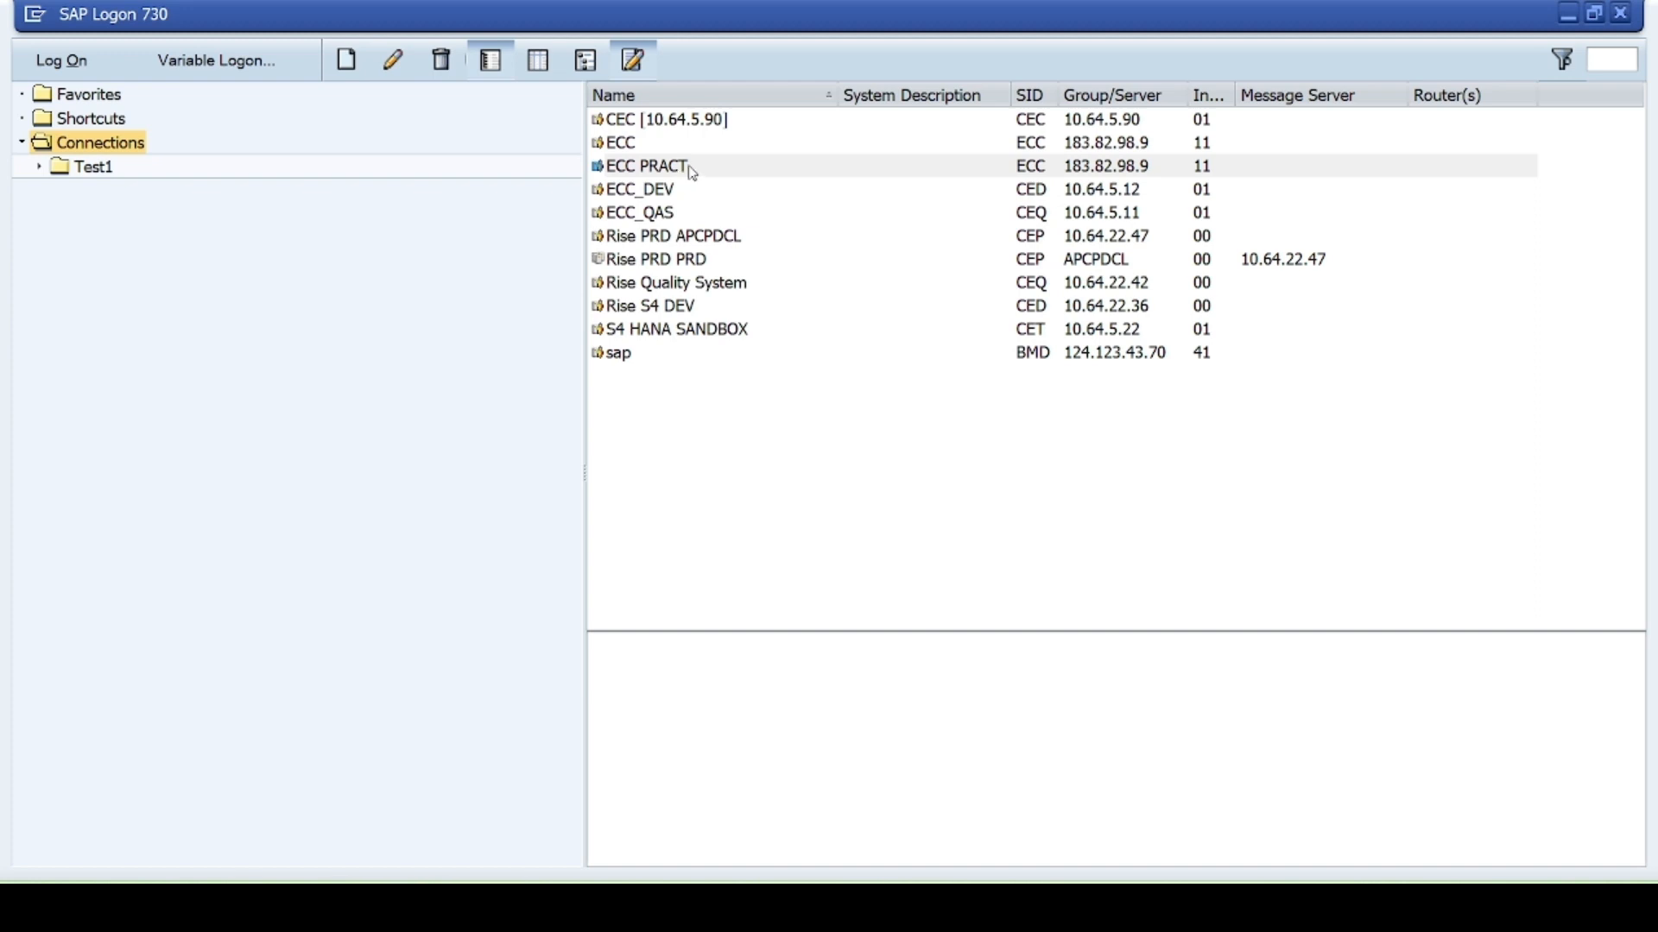
Step: Delete the system entry named sap from the connections list and confirm the deletion
click(691, 169)
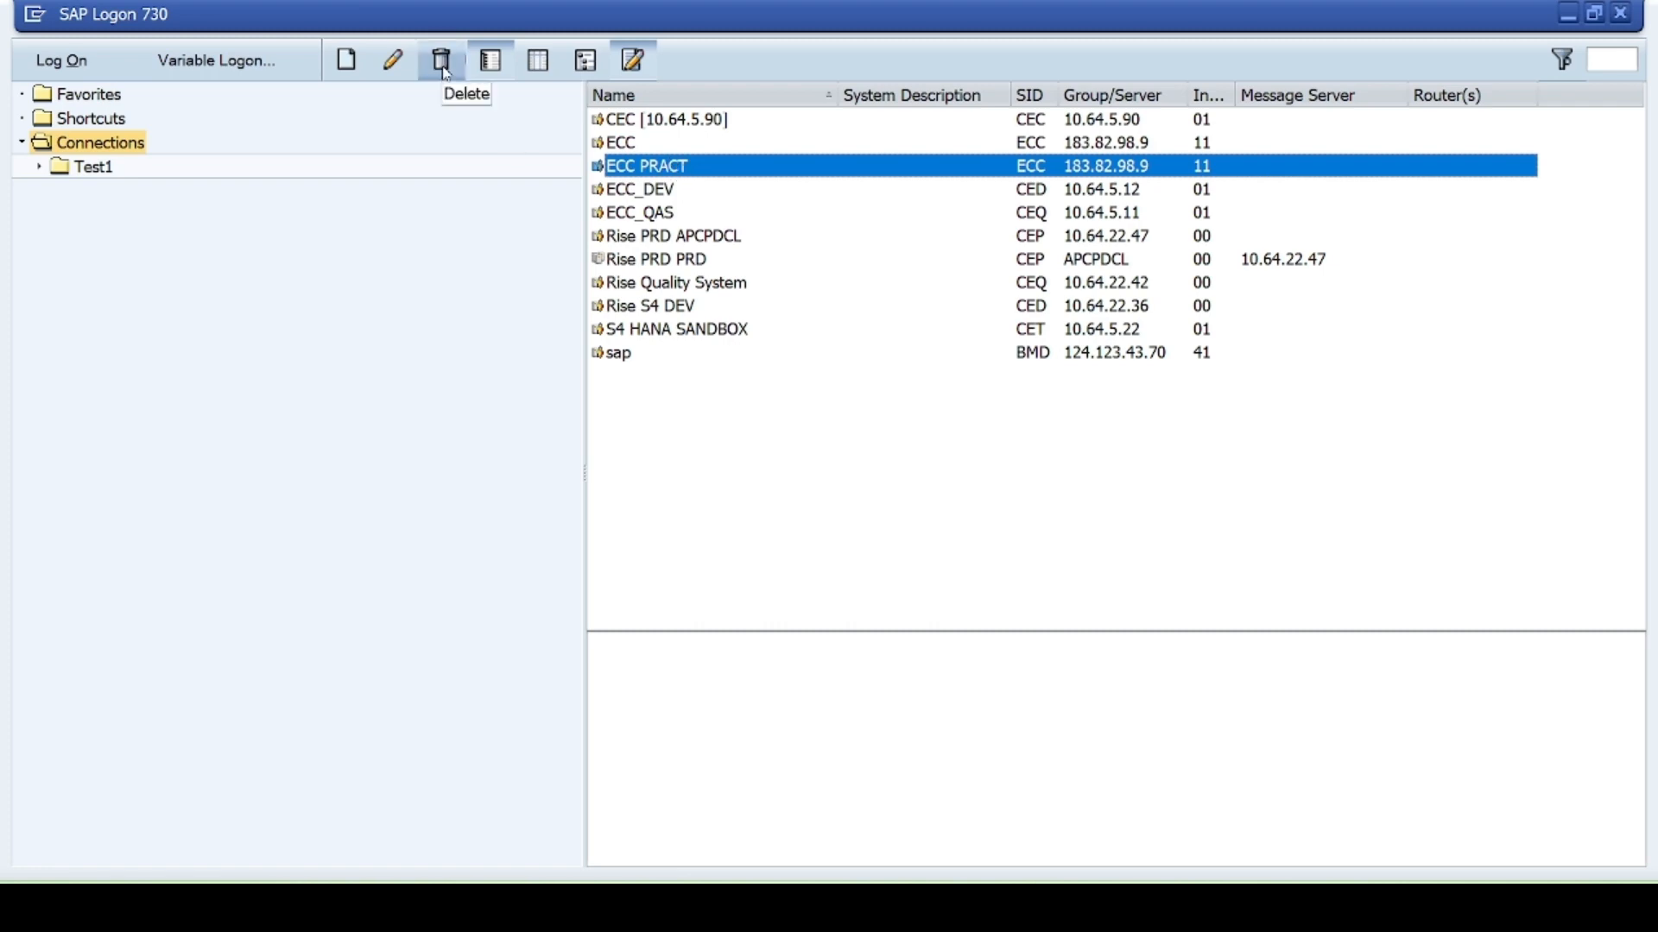
click(625, 361)
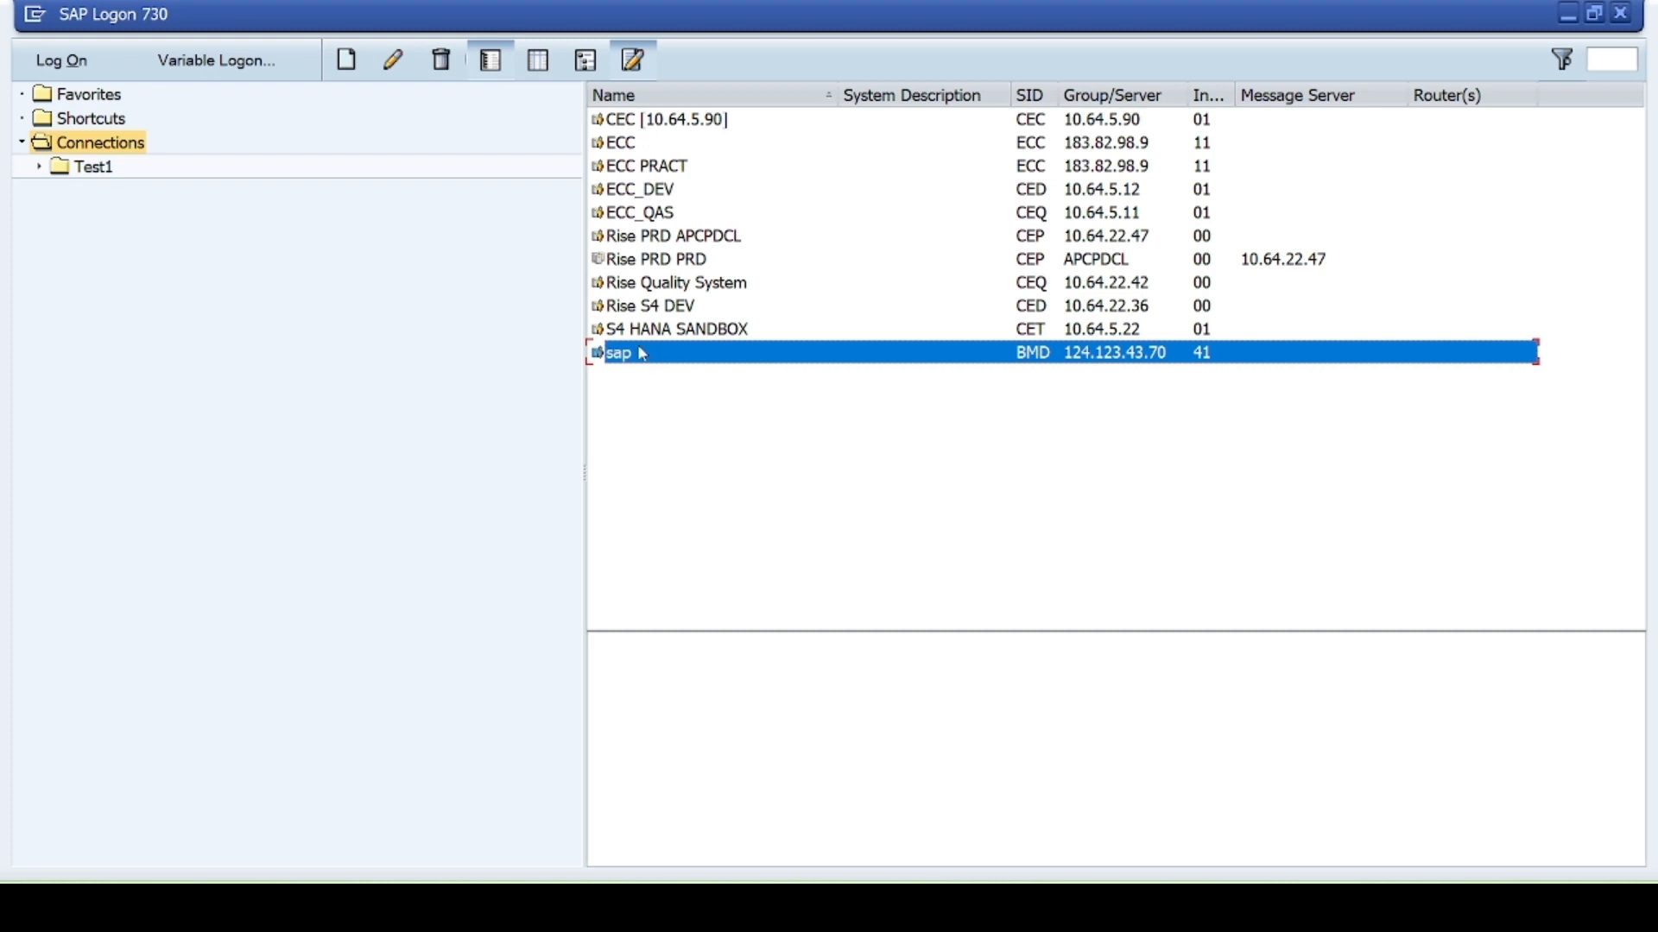
click(442, 62)
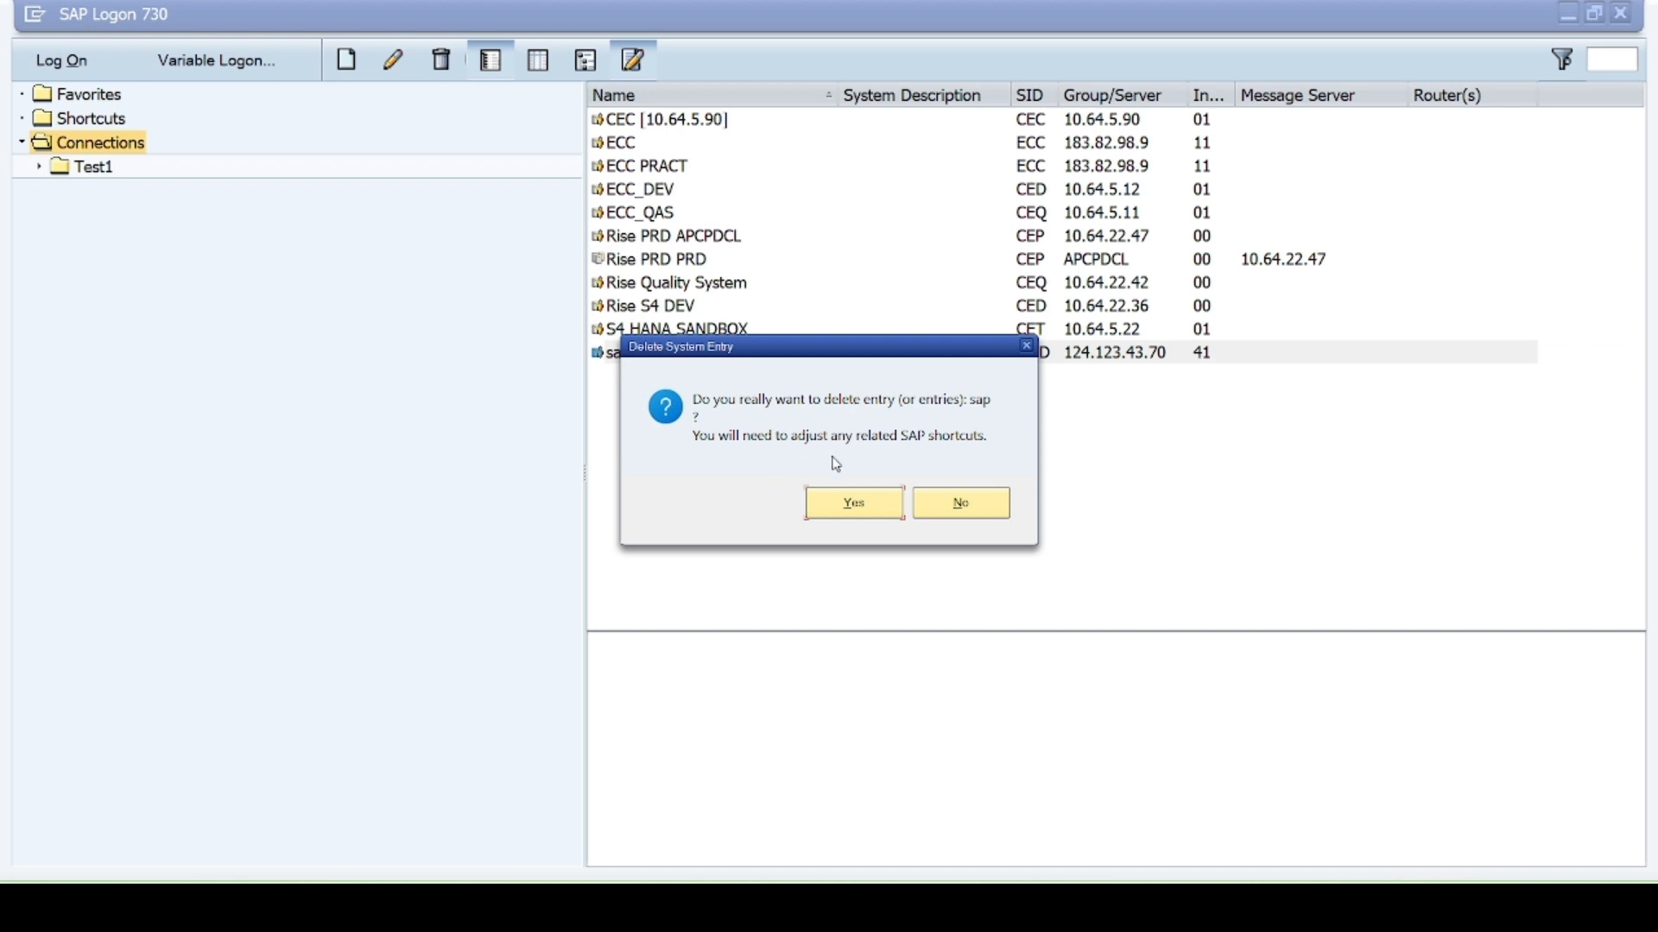
click(858, 510)
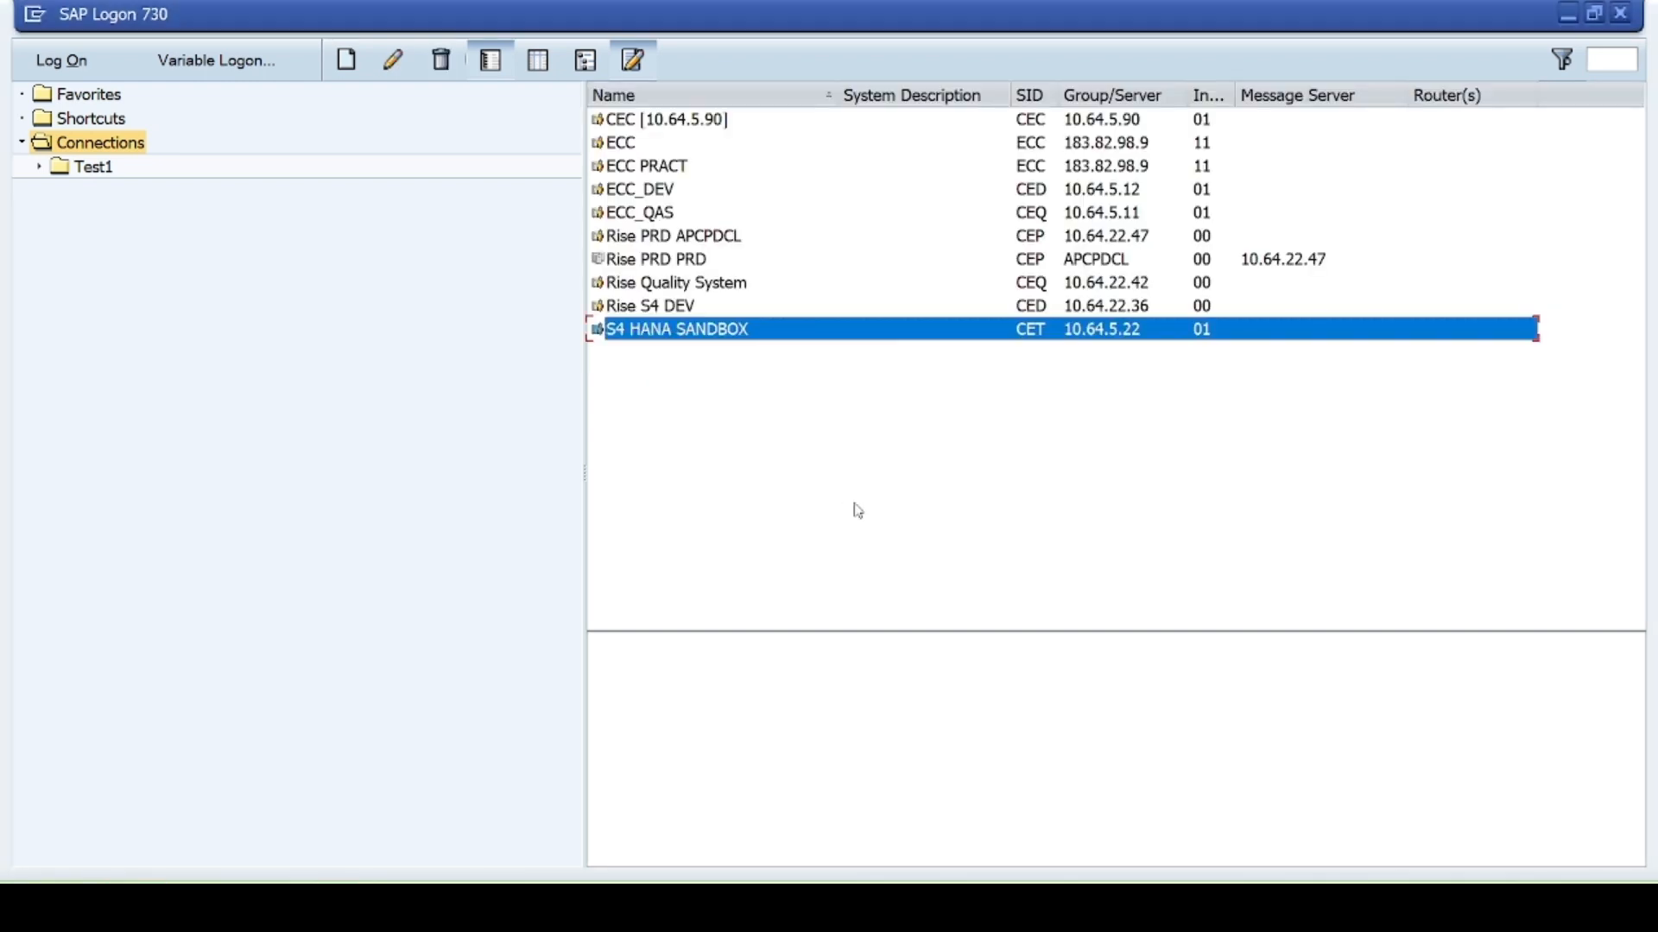
Step: Open the logon screen of the ECC PRACT connection from the connections list
click(809, 373)
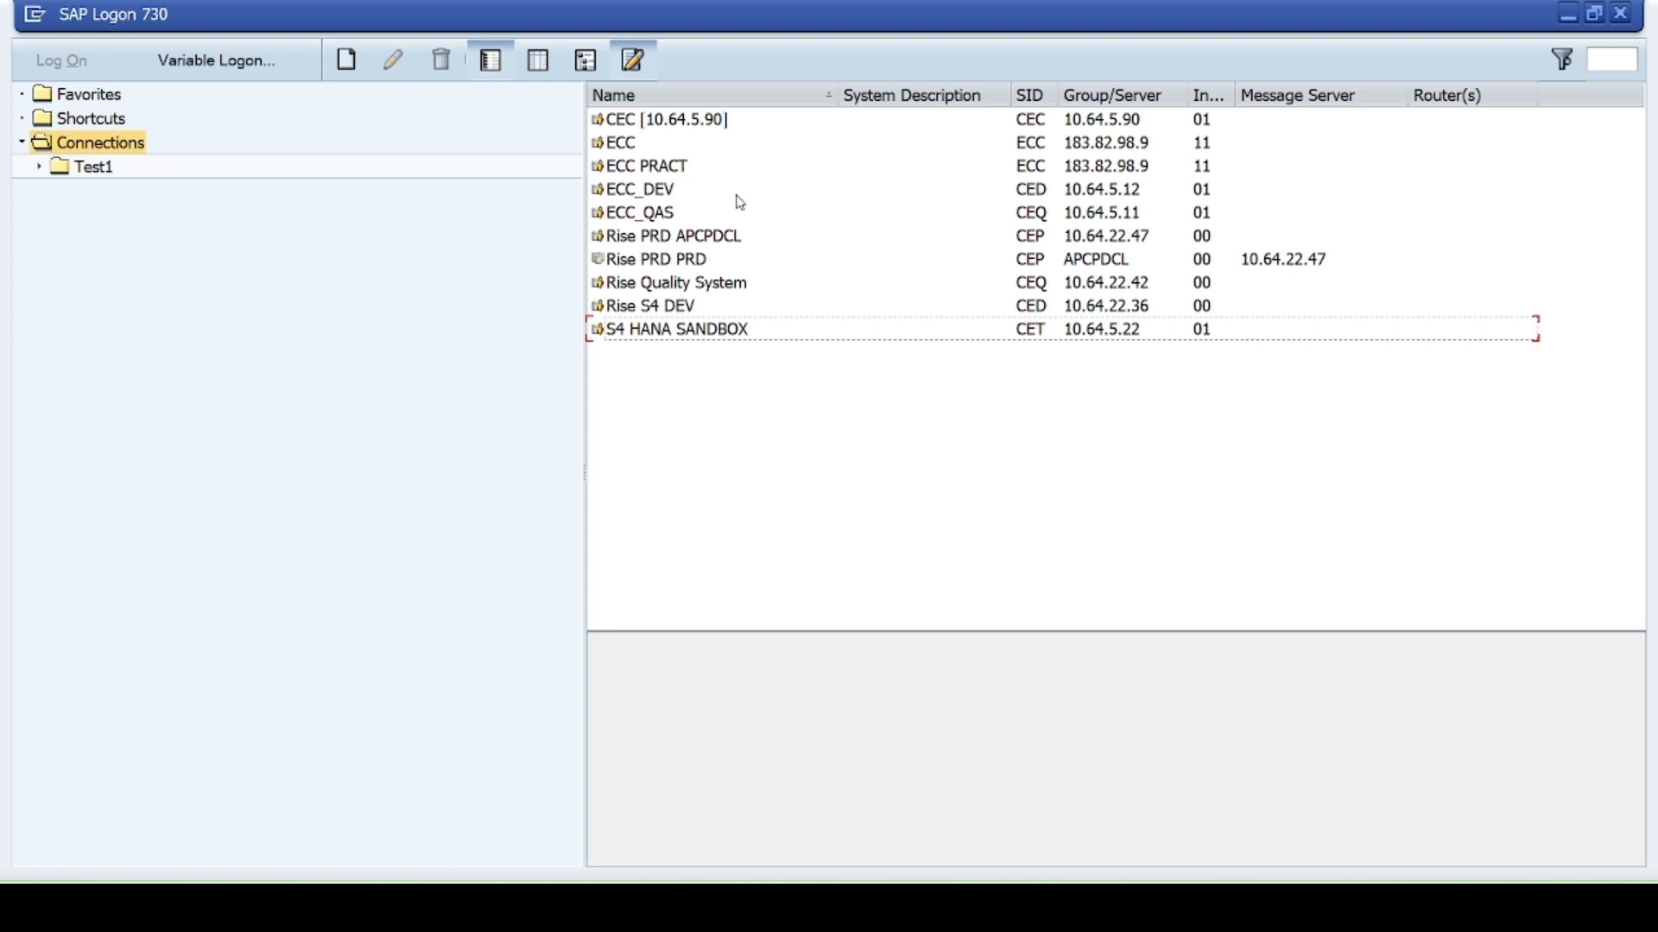
click(676, 170)
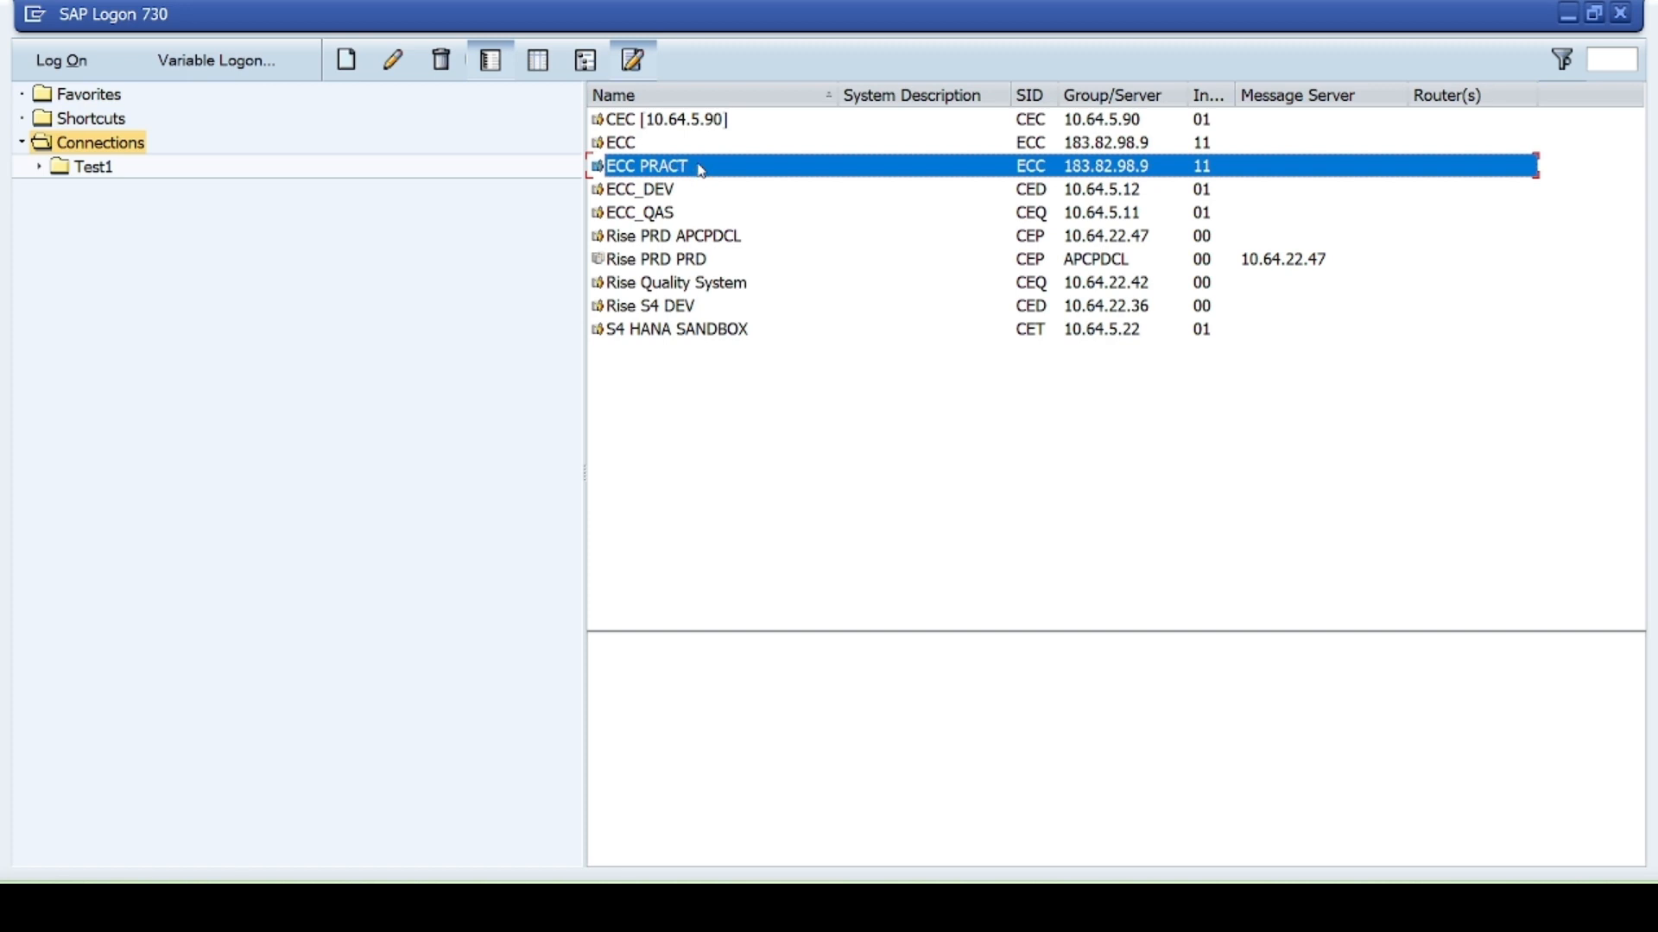
double_click(701, 170)
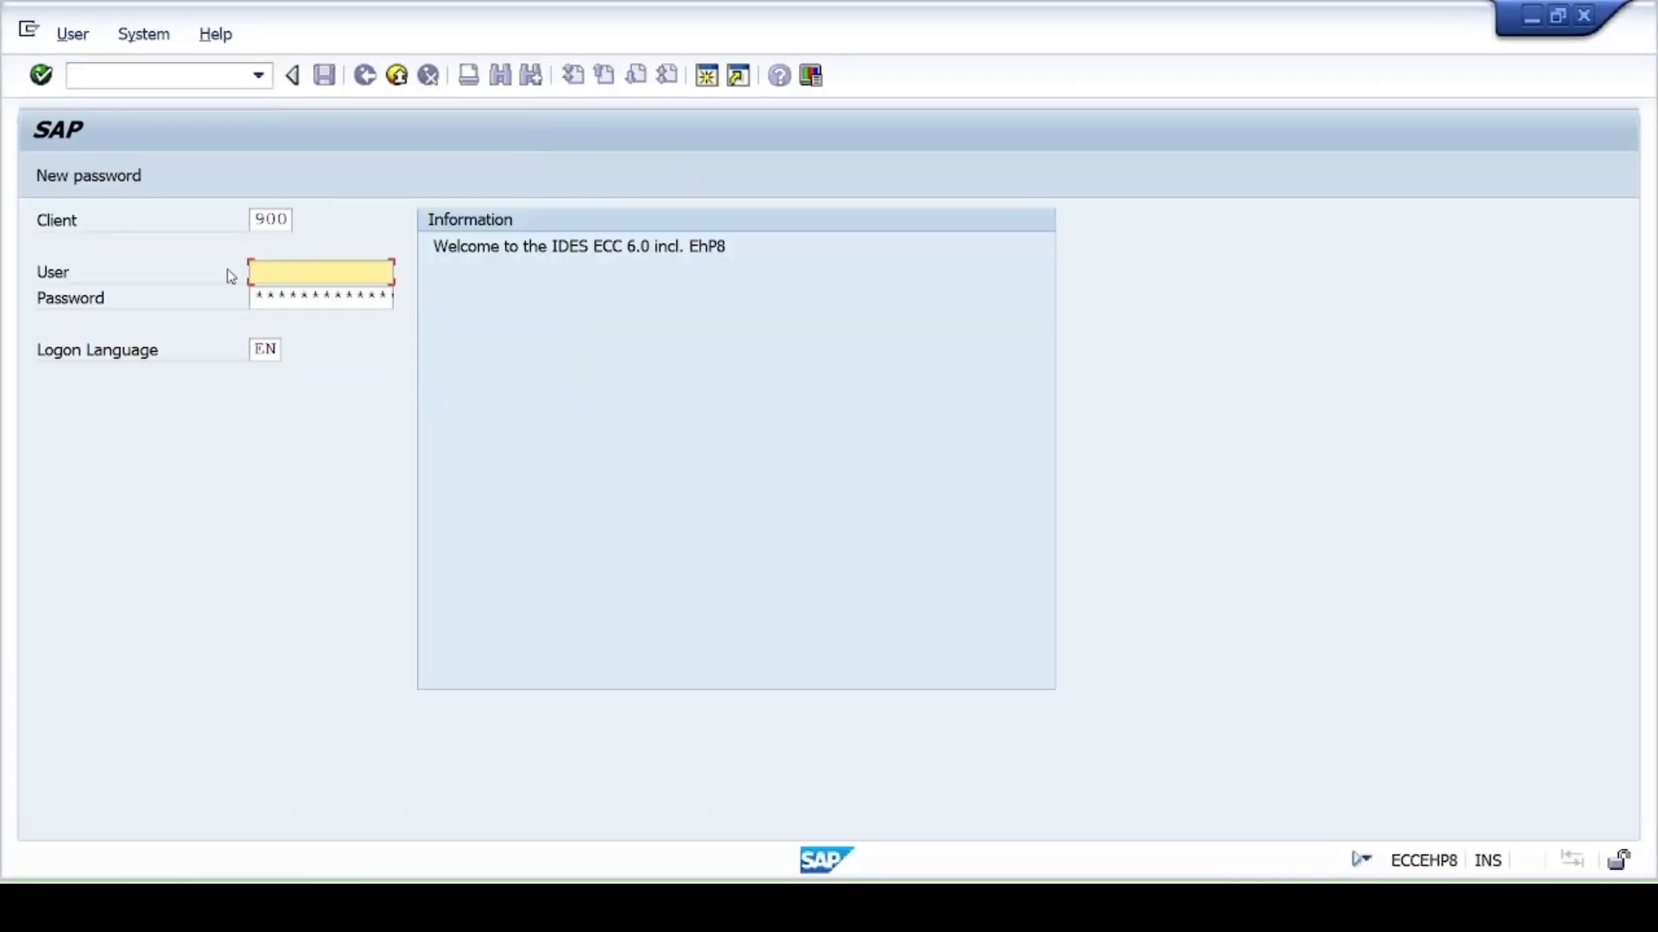
Step: Examine the client, user and password fields of the logon screen and exit without logging on
click(277, 219)
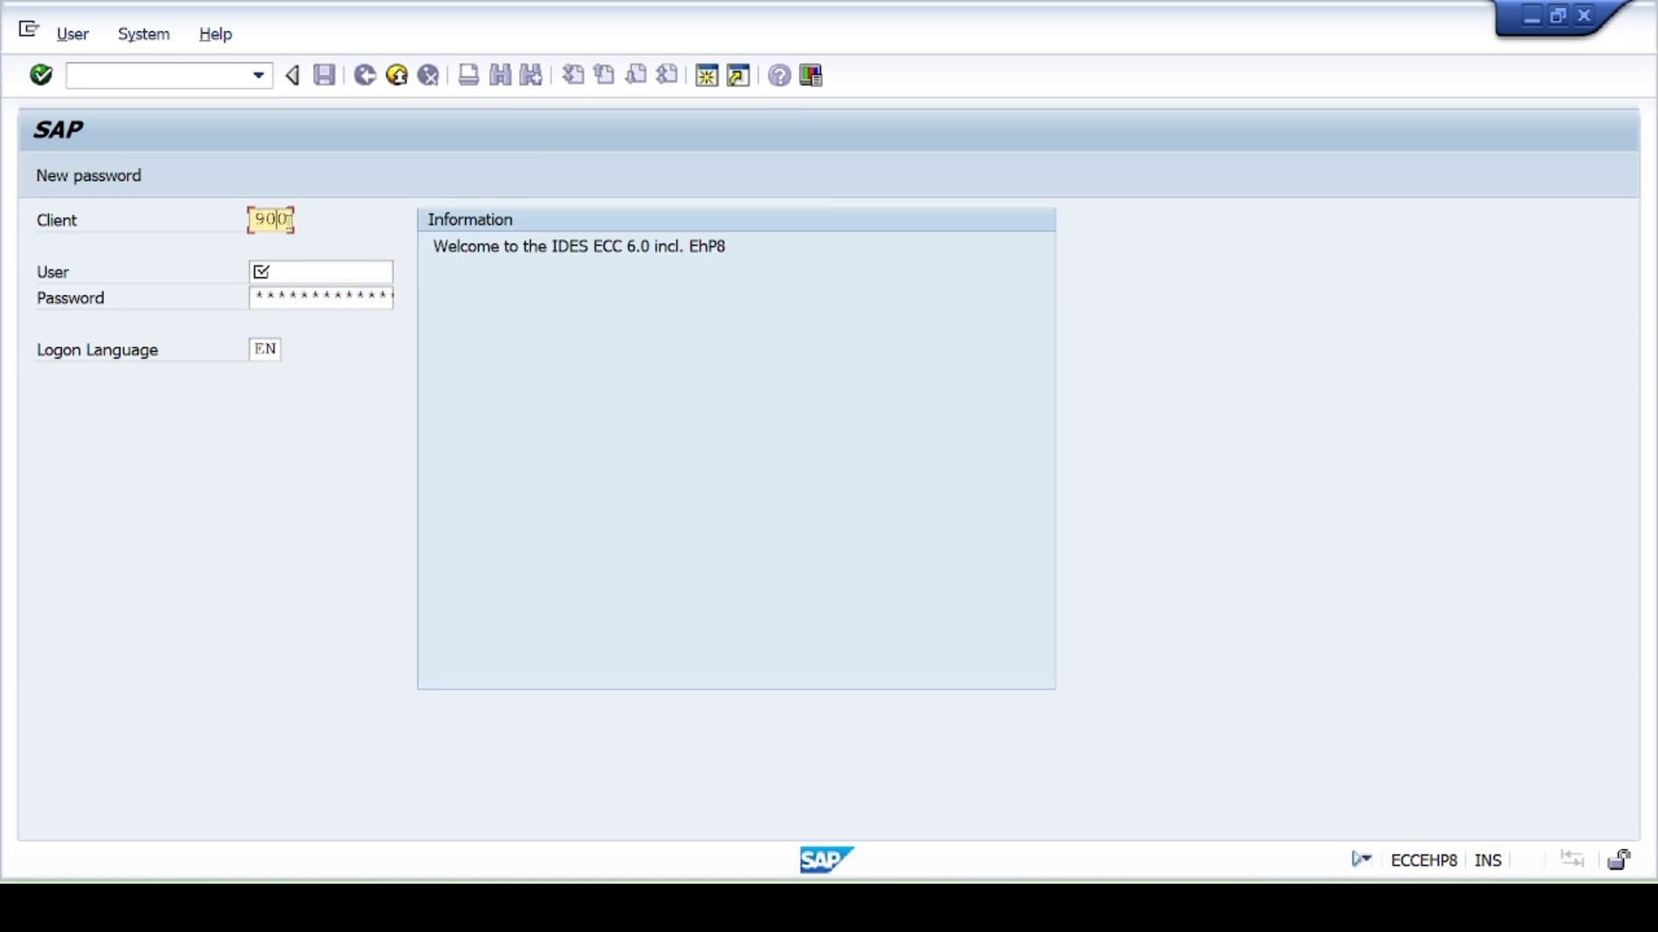
click(302, 267)
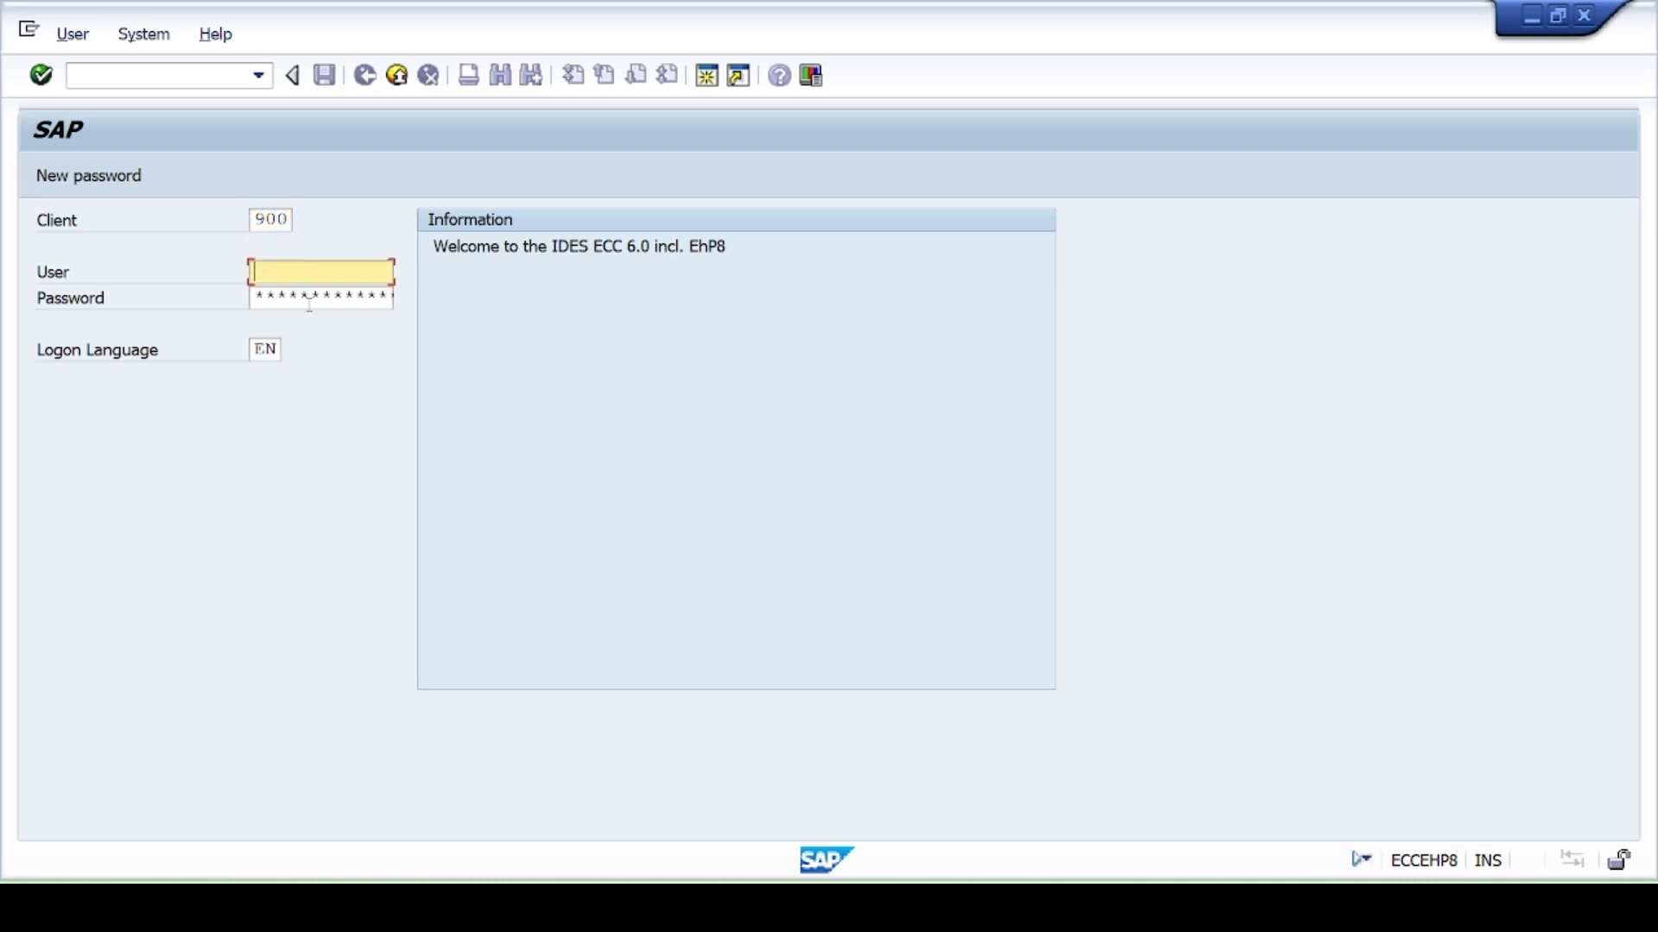
key(Tab)
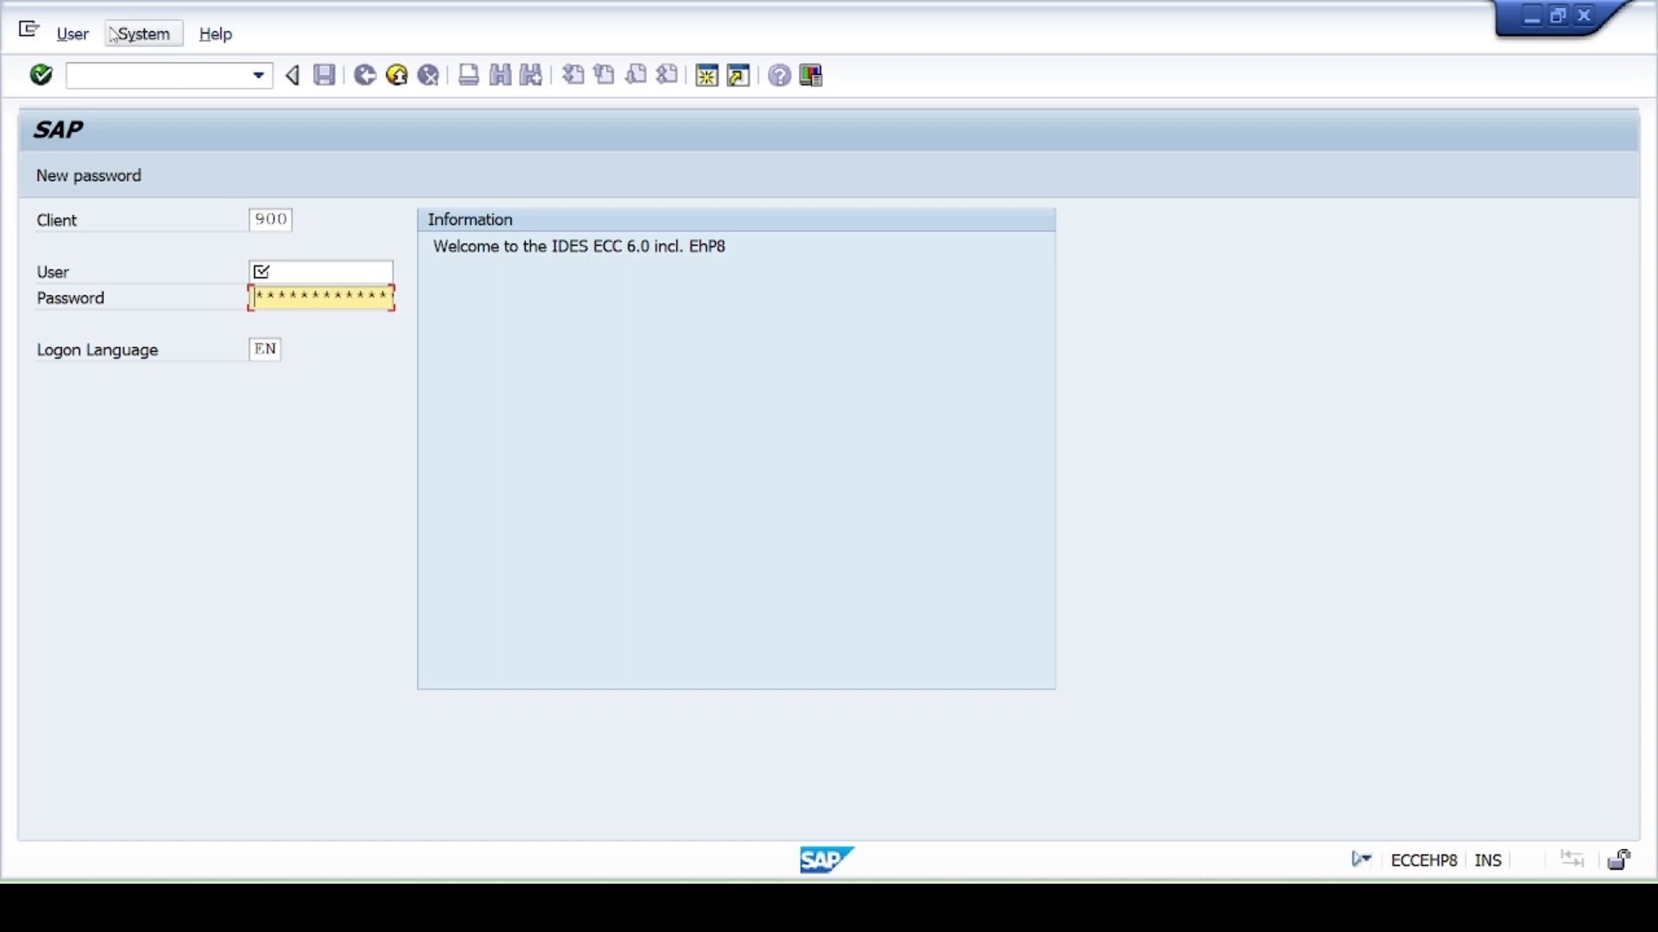
click(396, 76)
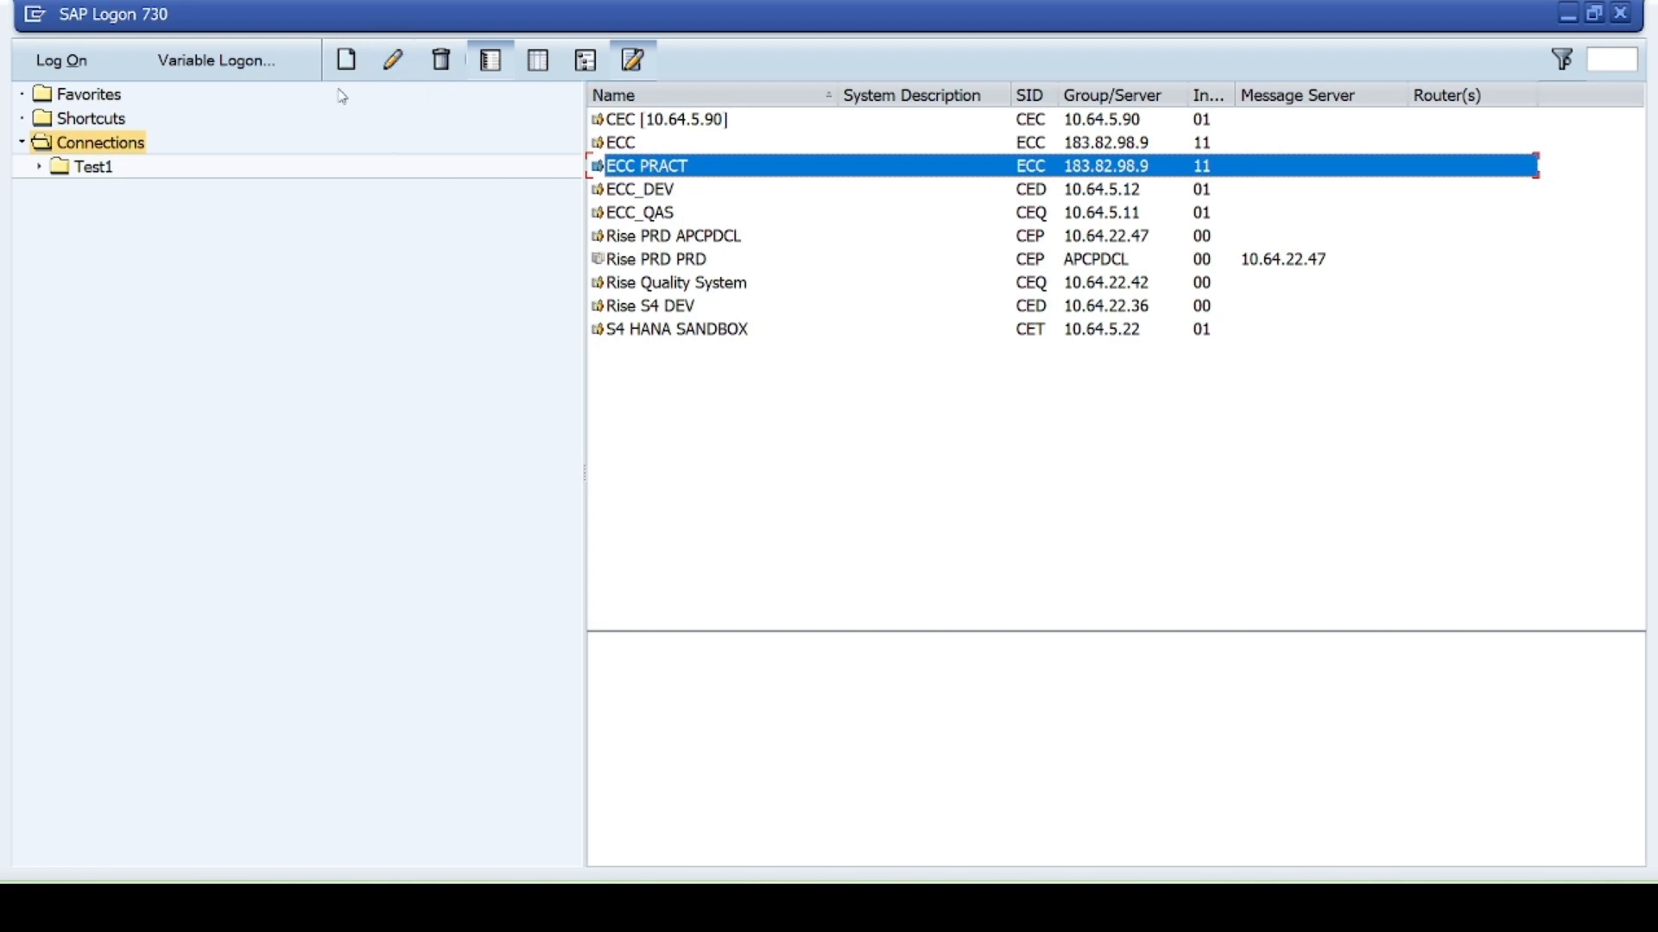
Step: Switch to Using SAP Logon.pdf in Adobe Acrobat Reader and read how to create an entry for a user-specific system, including its connection parameters
mouse_move(1055, 908)
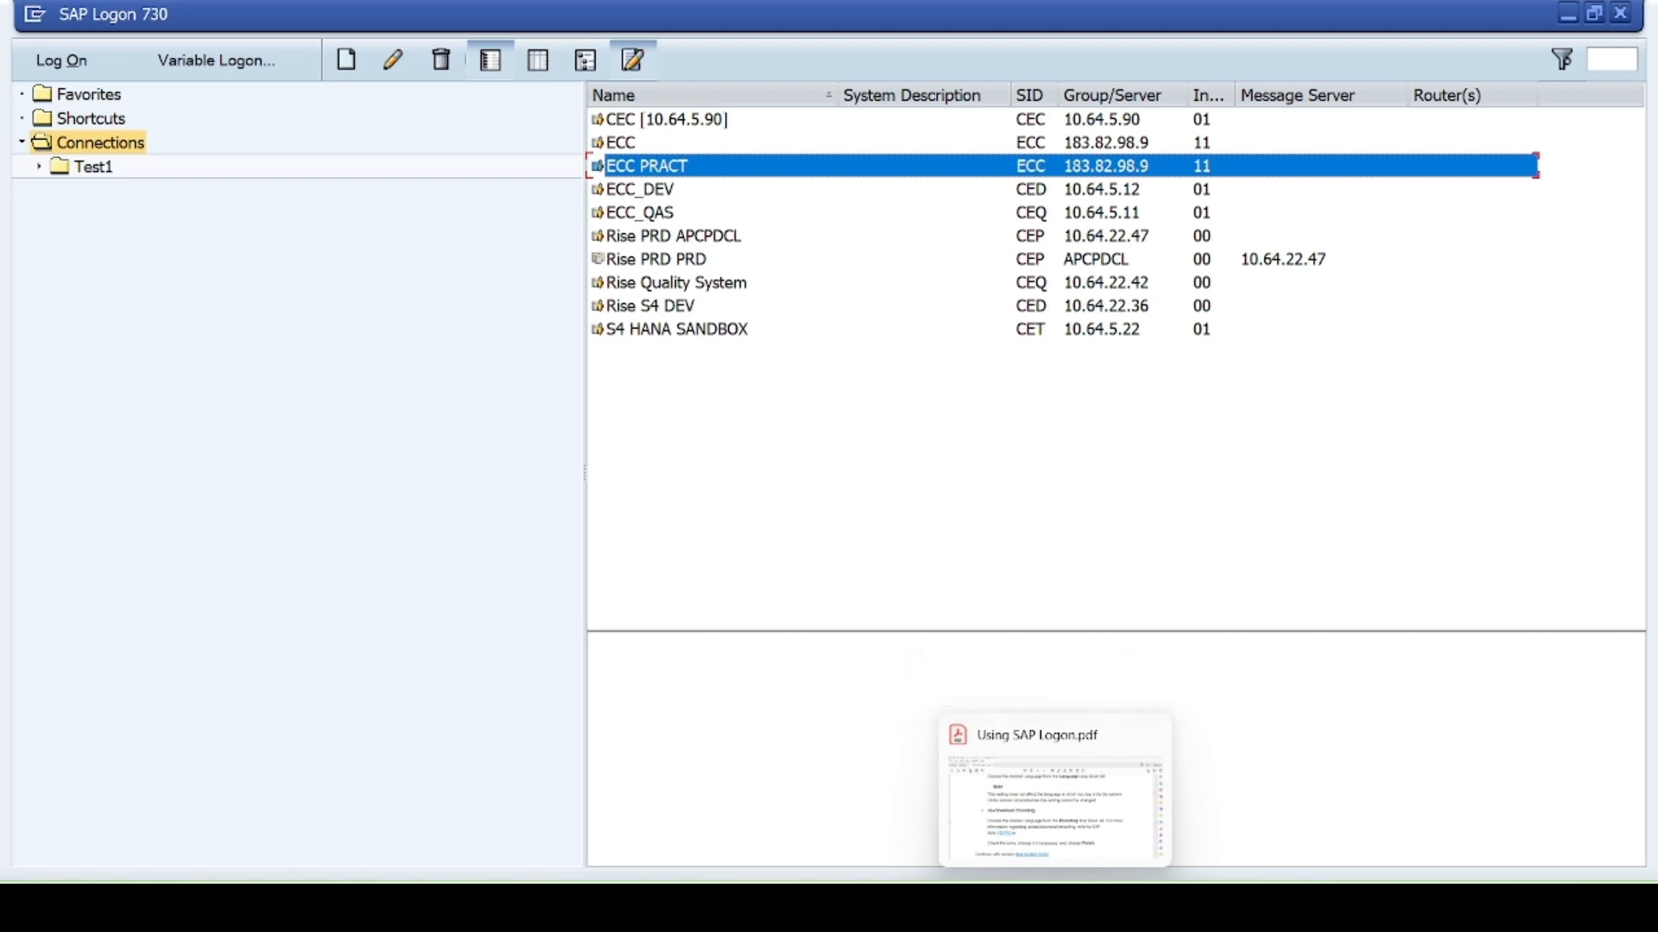
right_click(1055, 908)
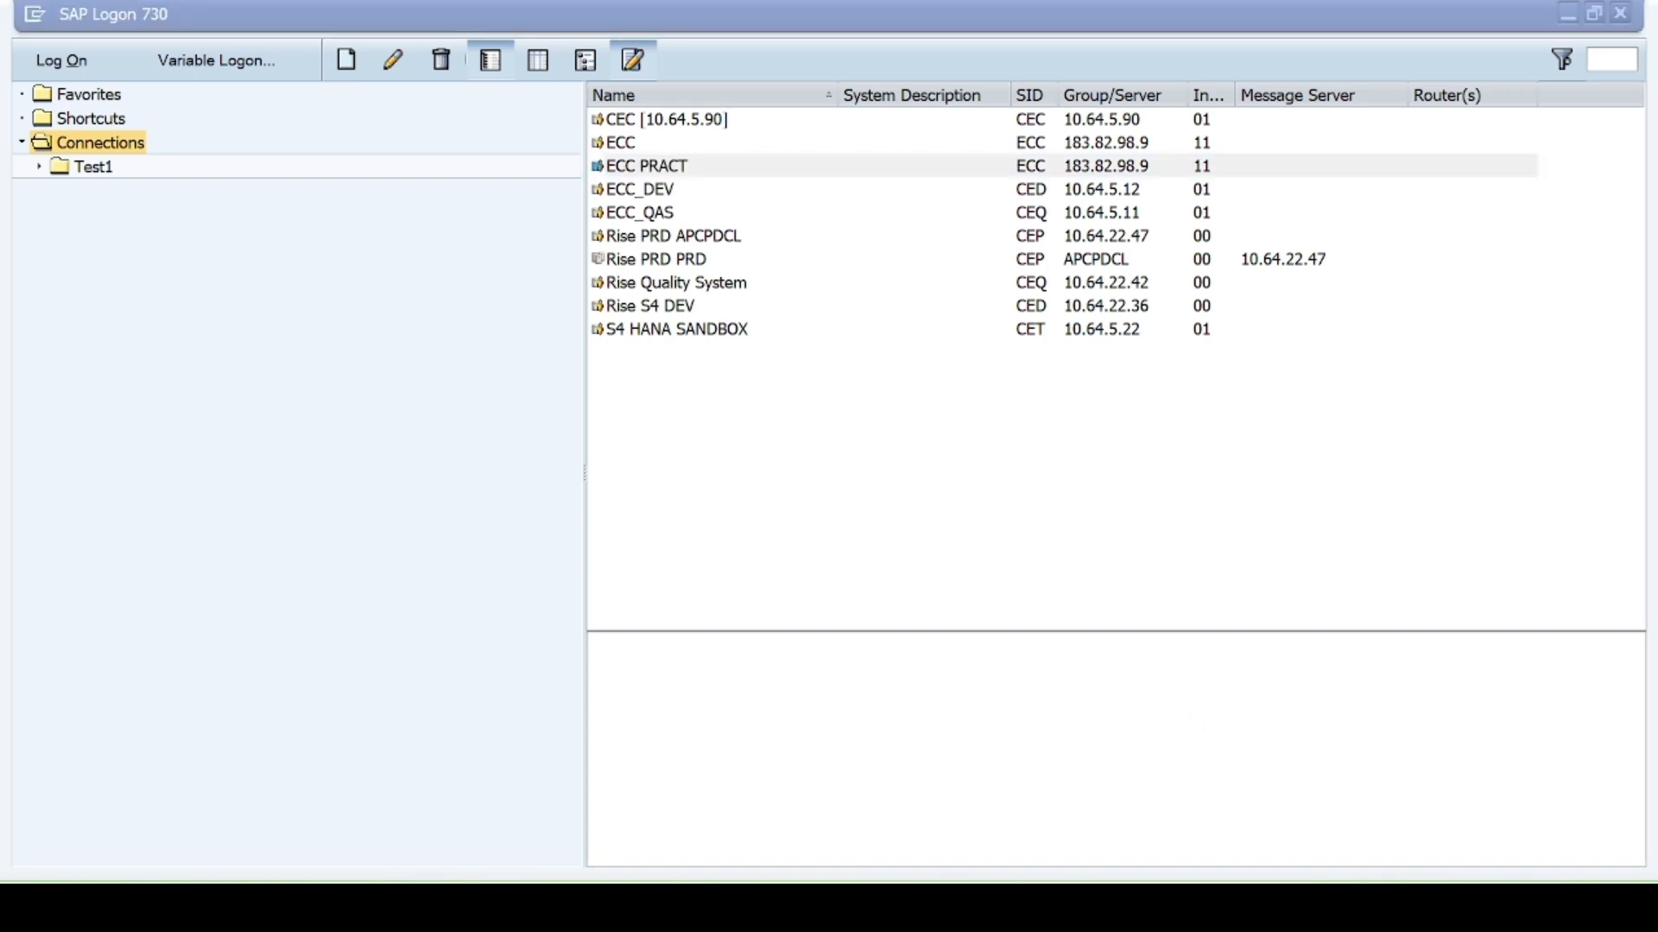
click(1343, 779)
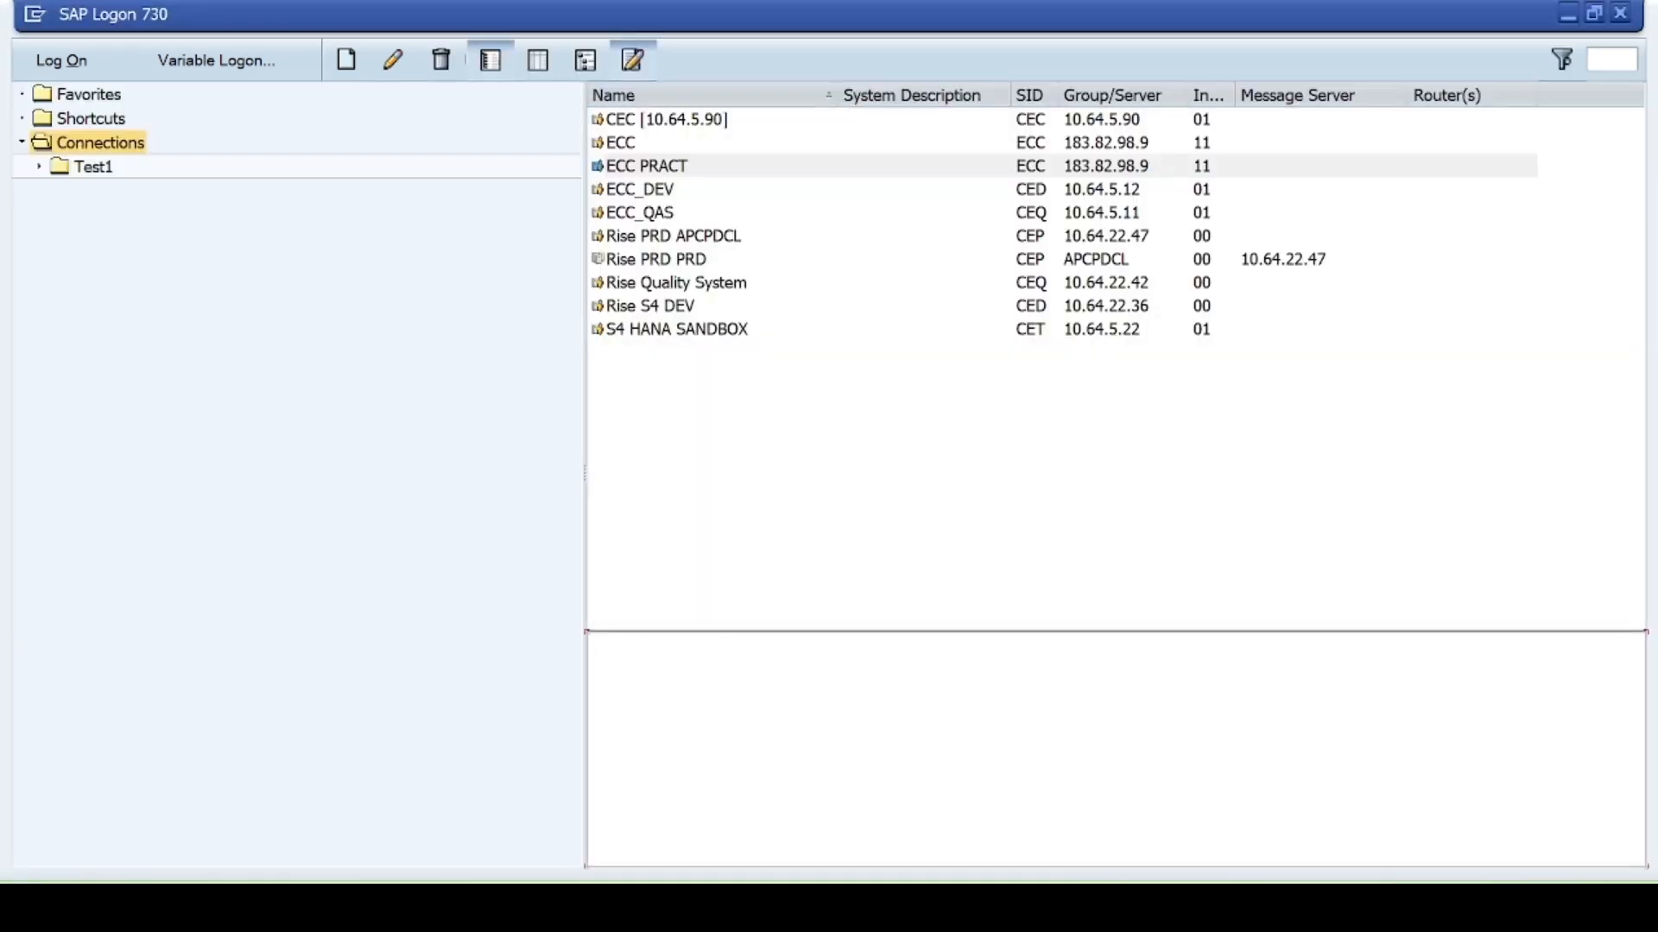
click(1055, 908)
scroll(663, 530, down, 5)
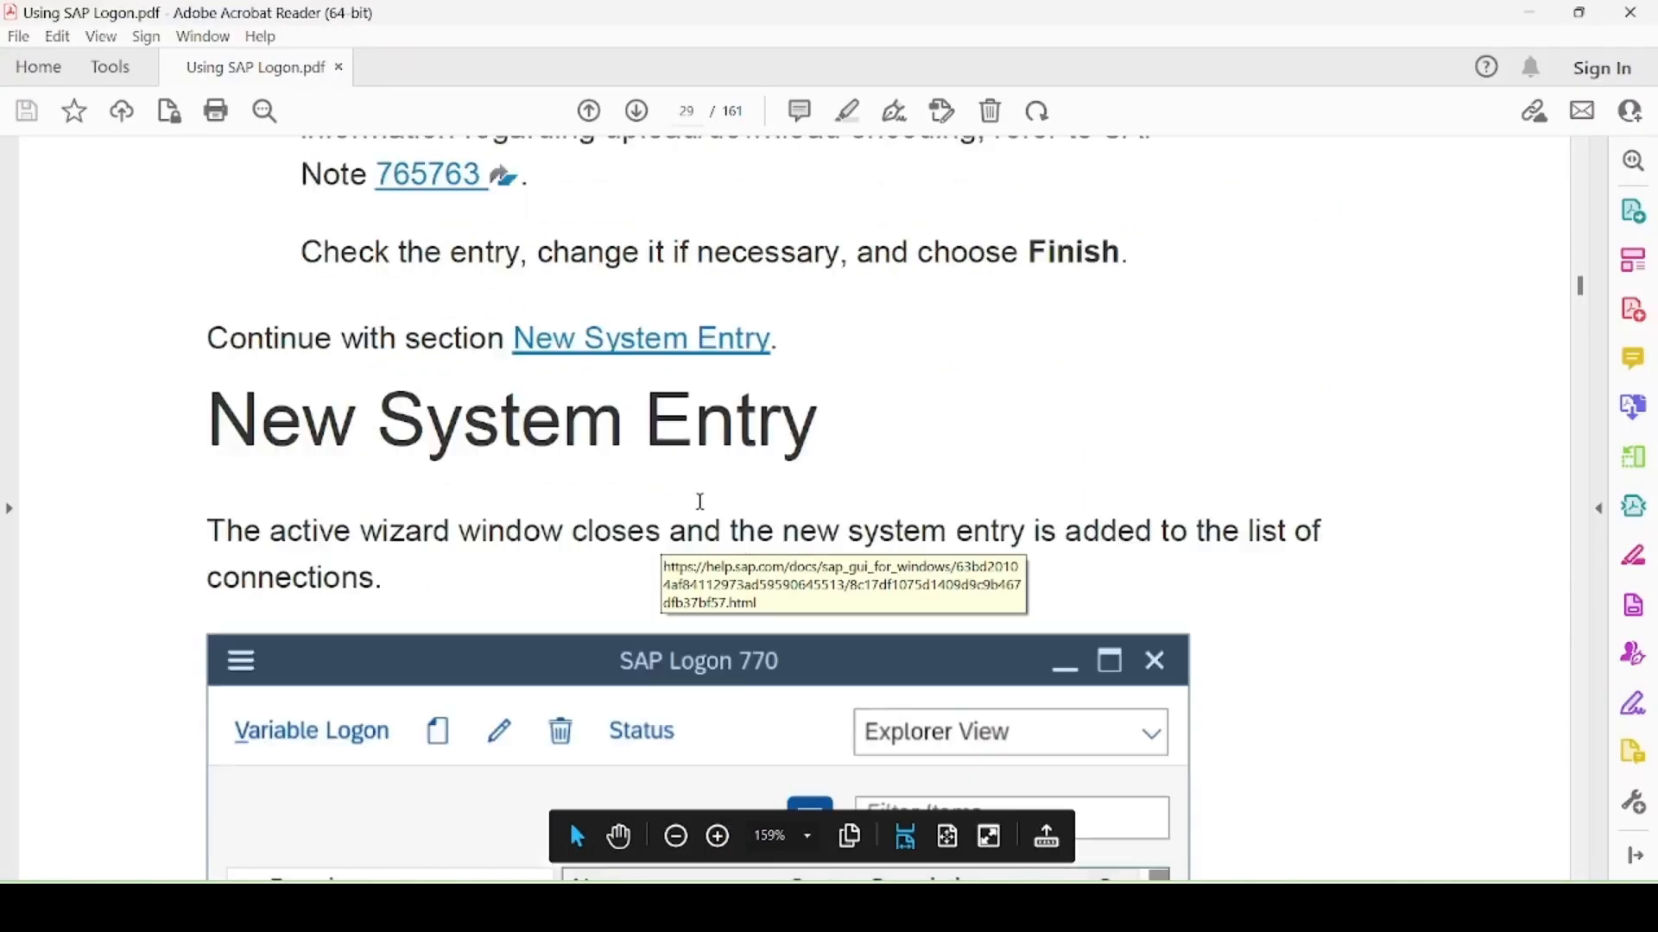
scroll(1453, 399, down, 12)
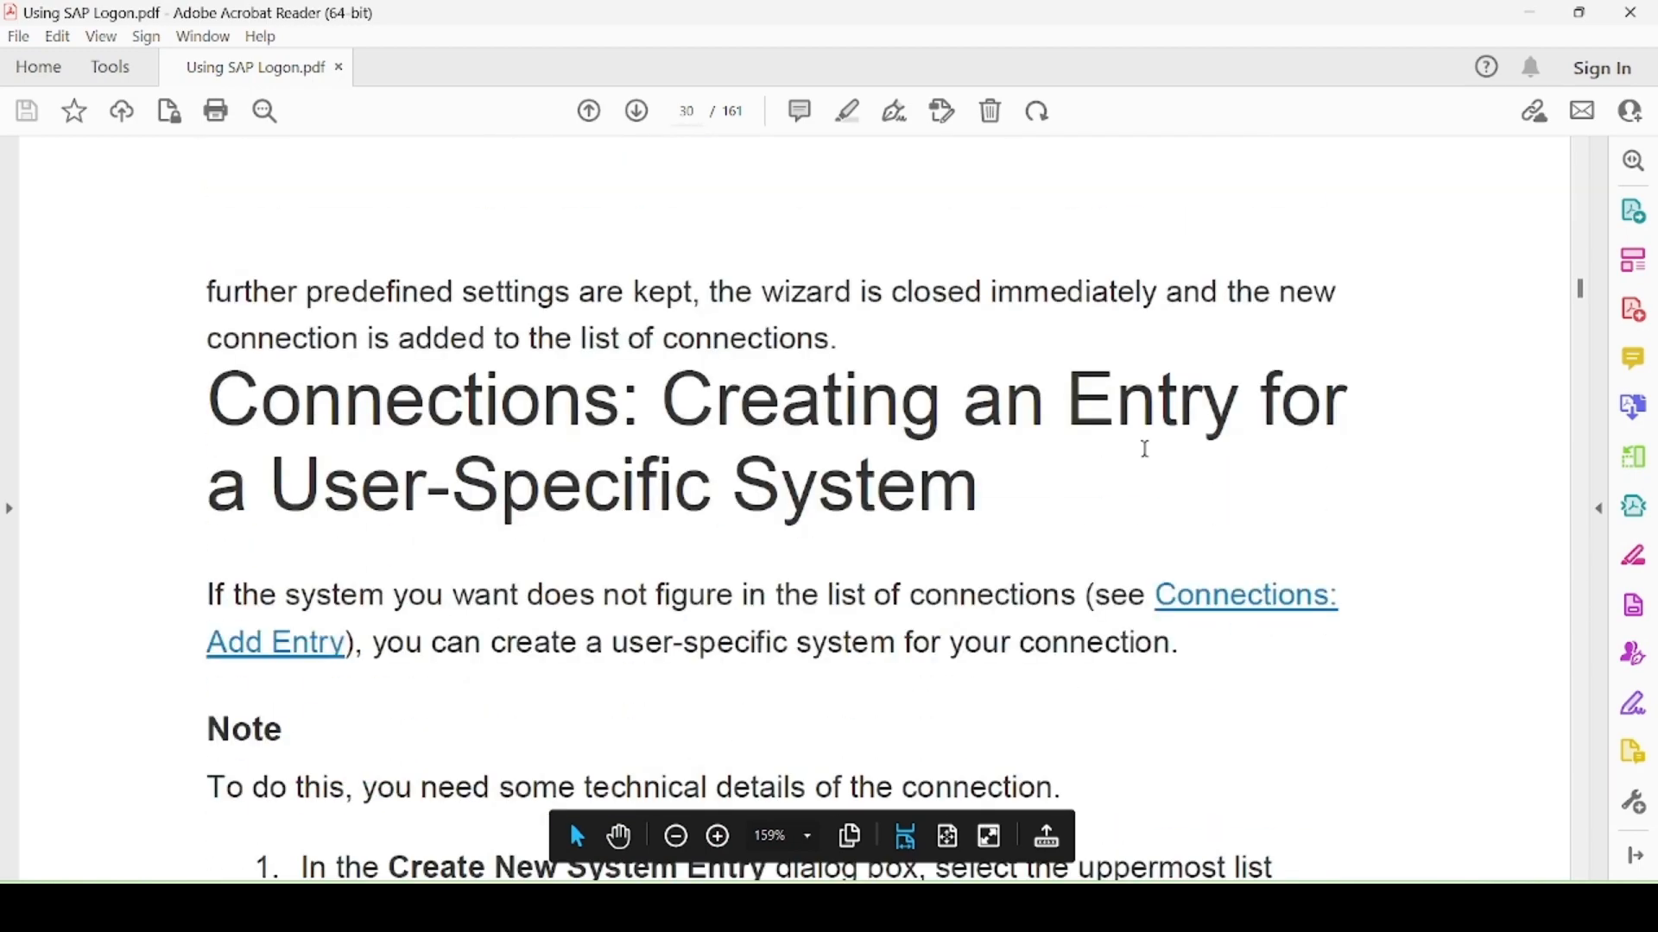
scroll(1147, 449, down, 9)
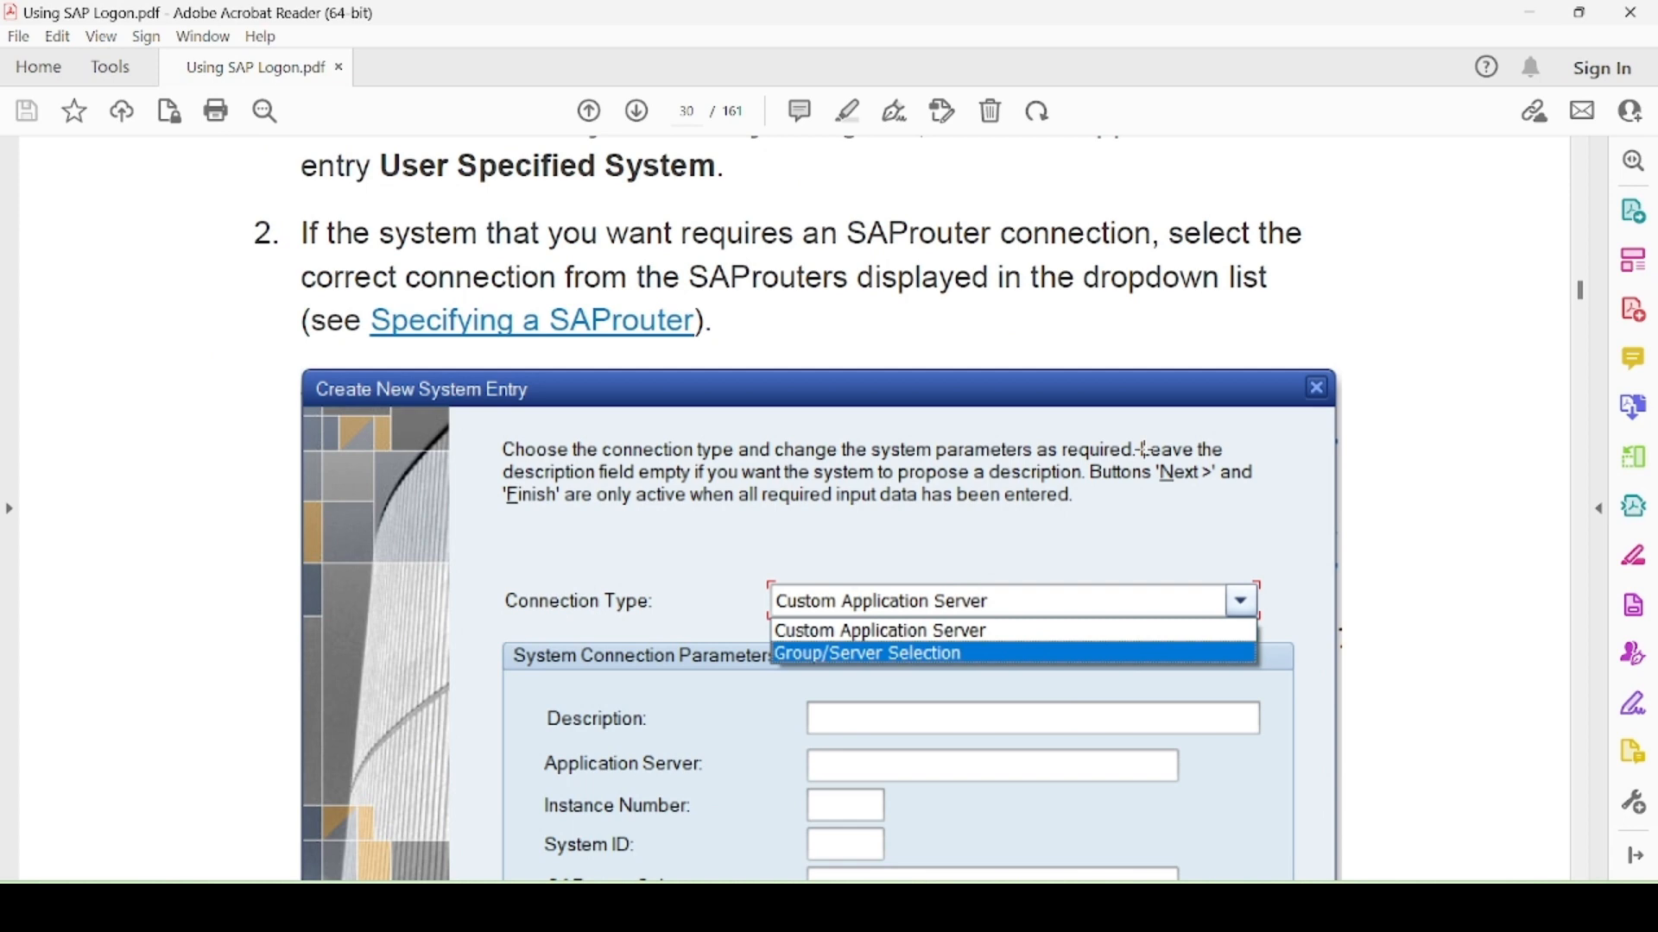
scroll(1146, 449, down, 3)
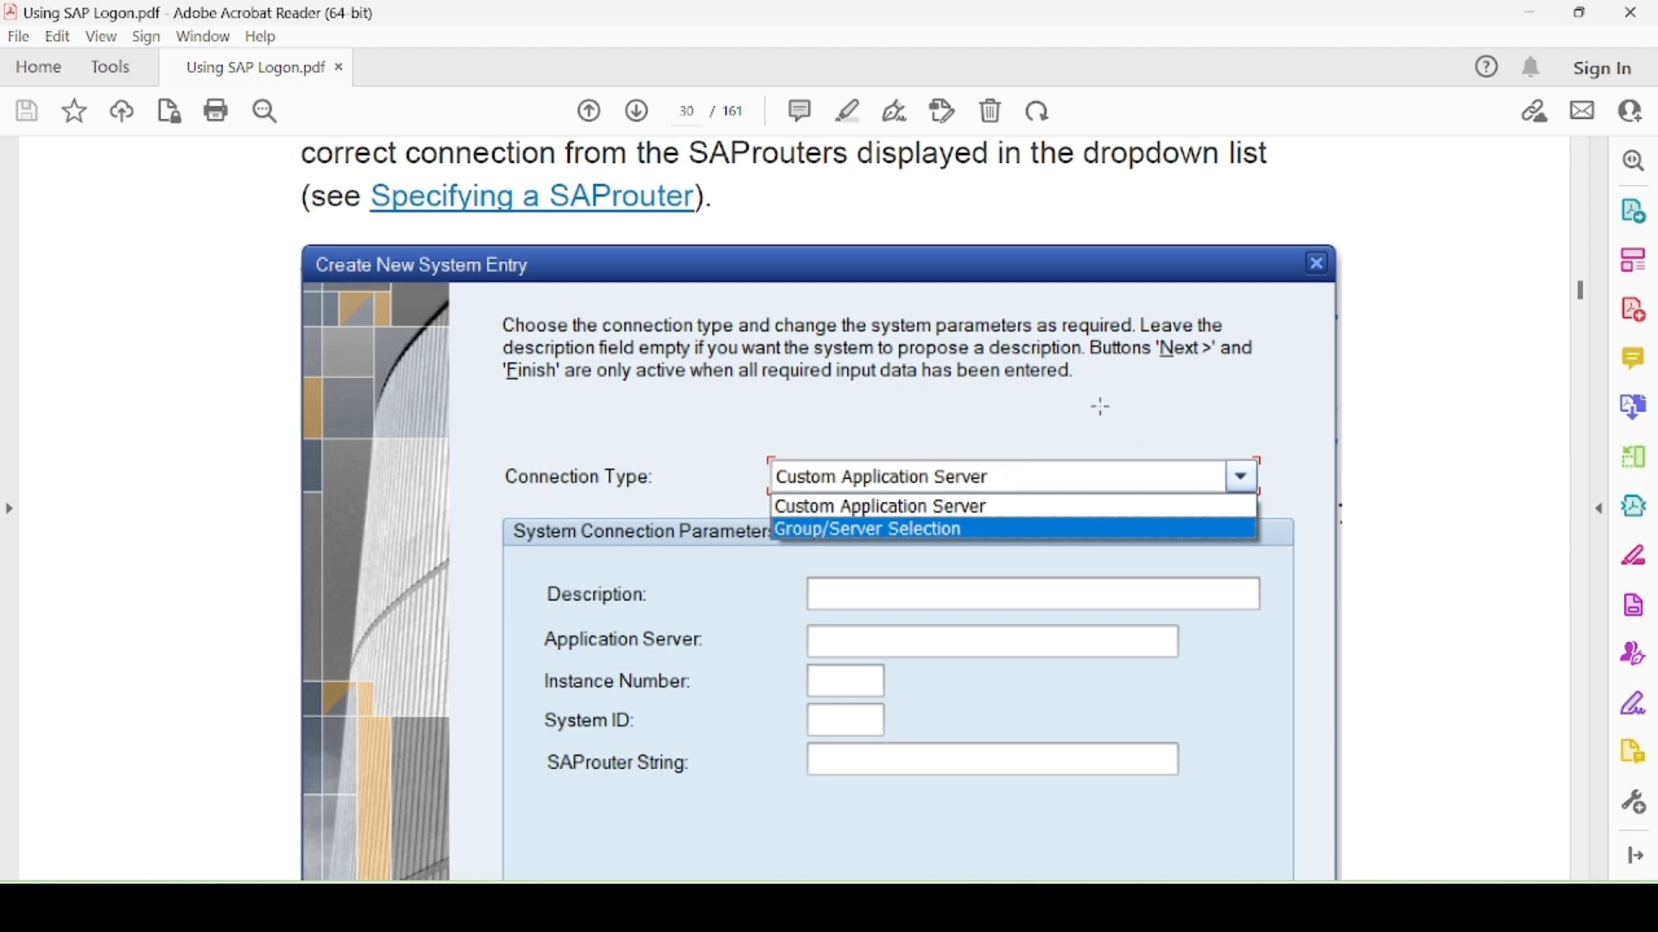
scroll(1103, 407, down, 8)
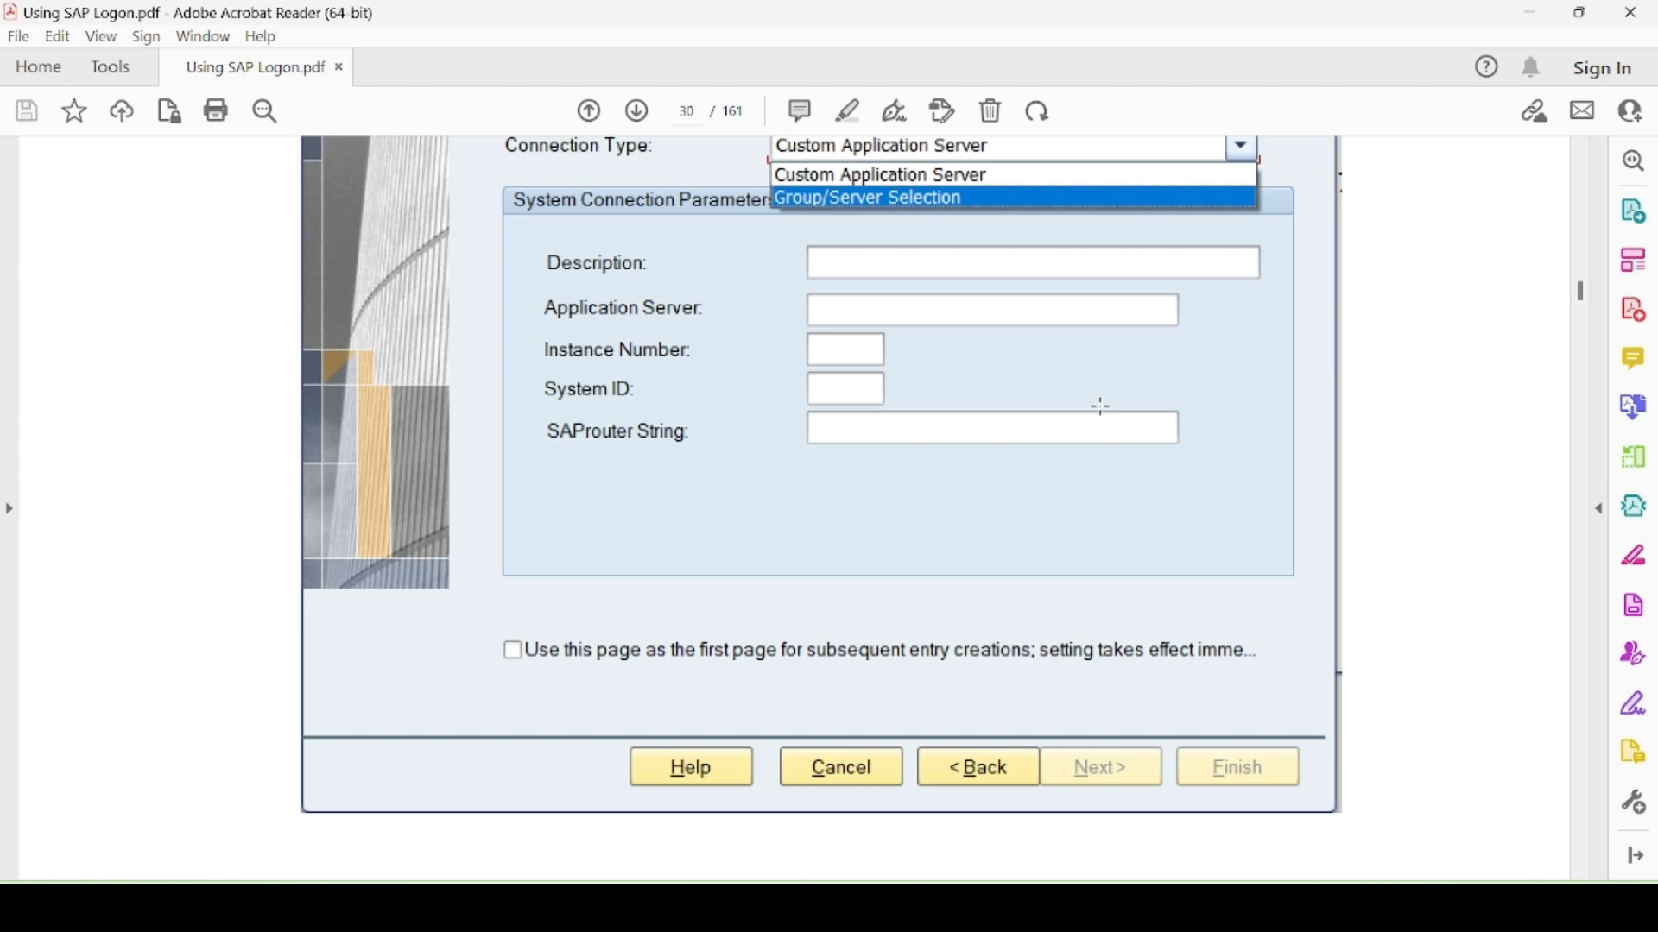
scroll(1102, 406, up, 2)
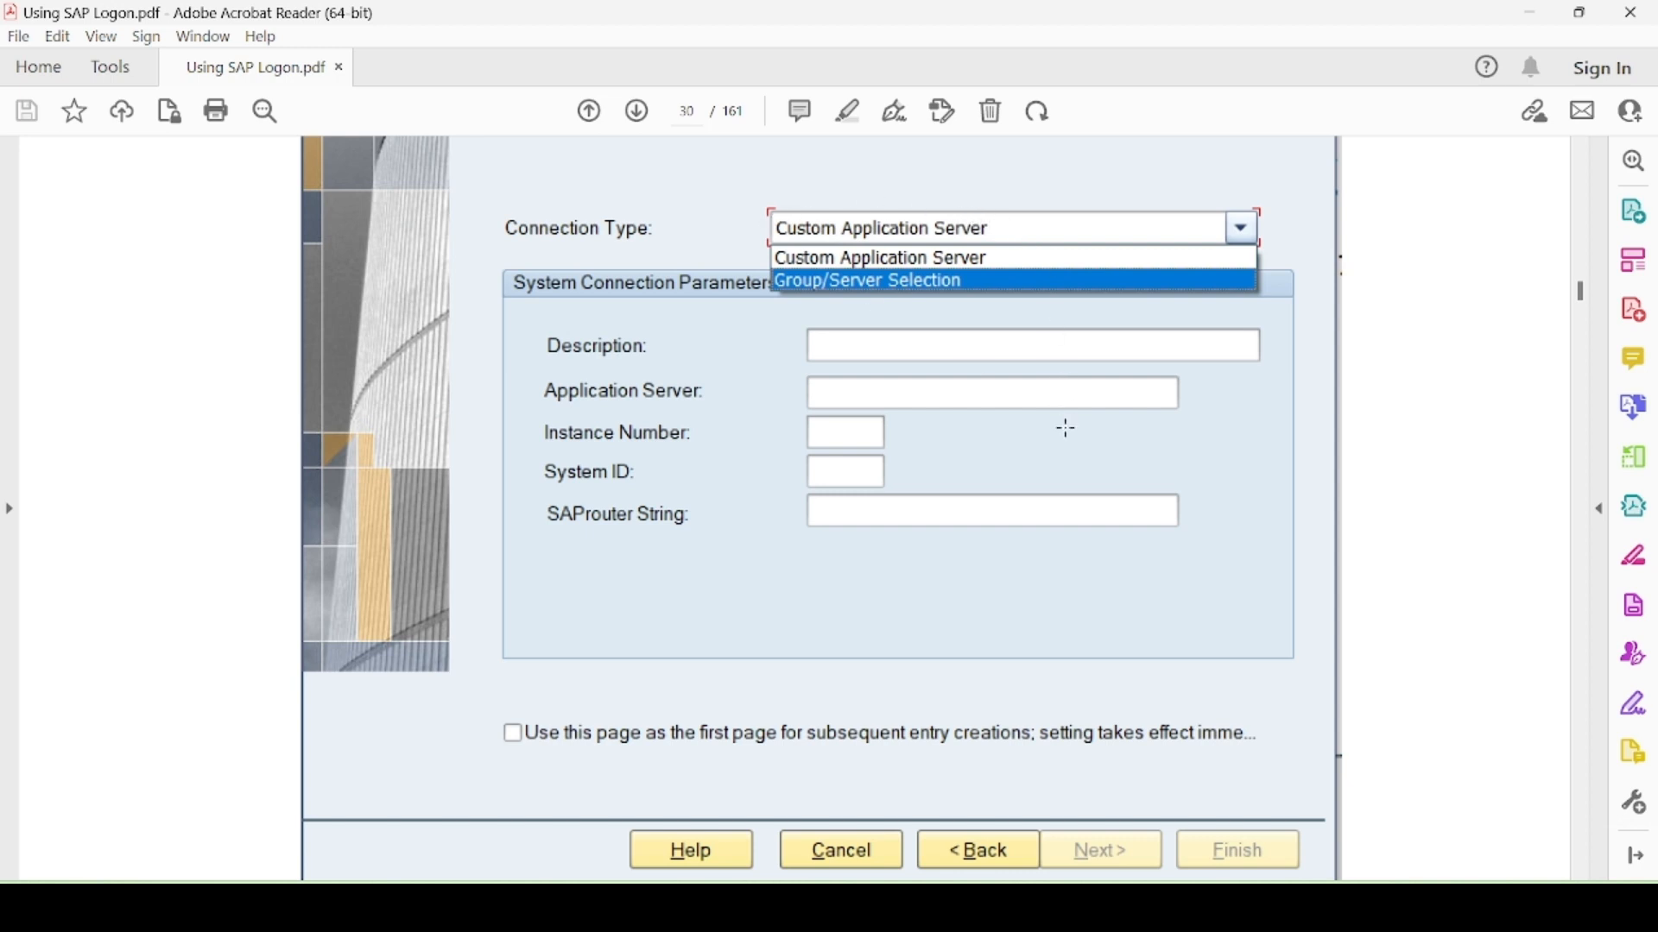
scroll(1077, 439, down, 15)
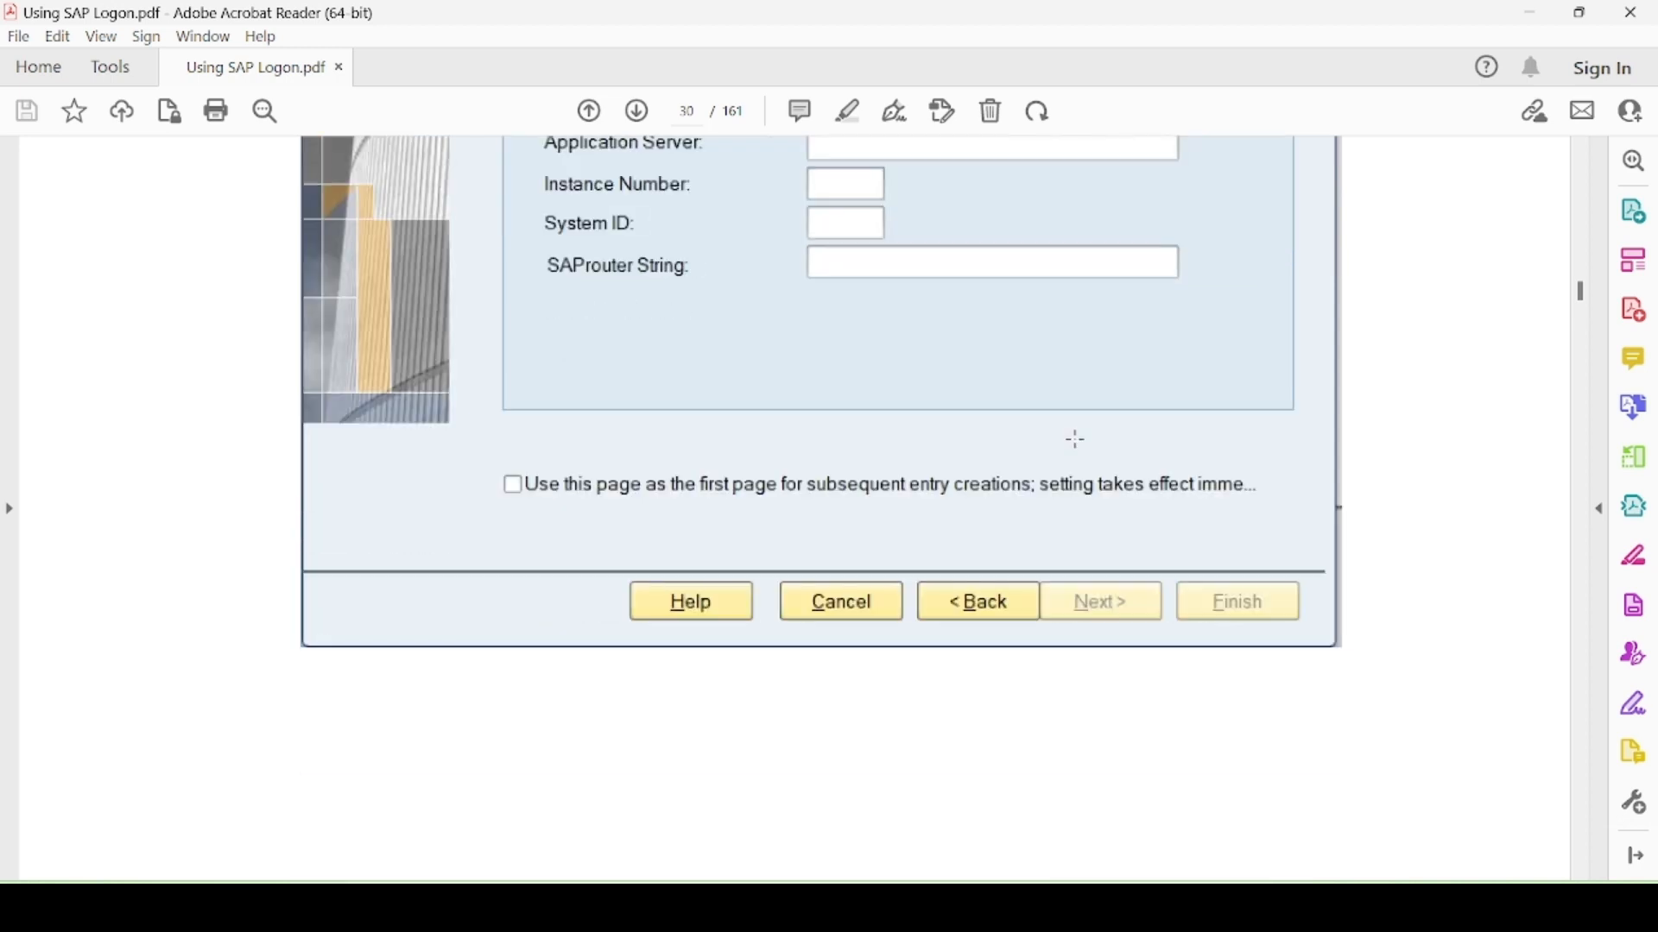